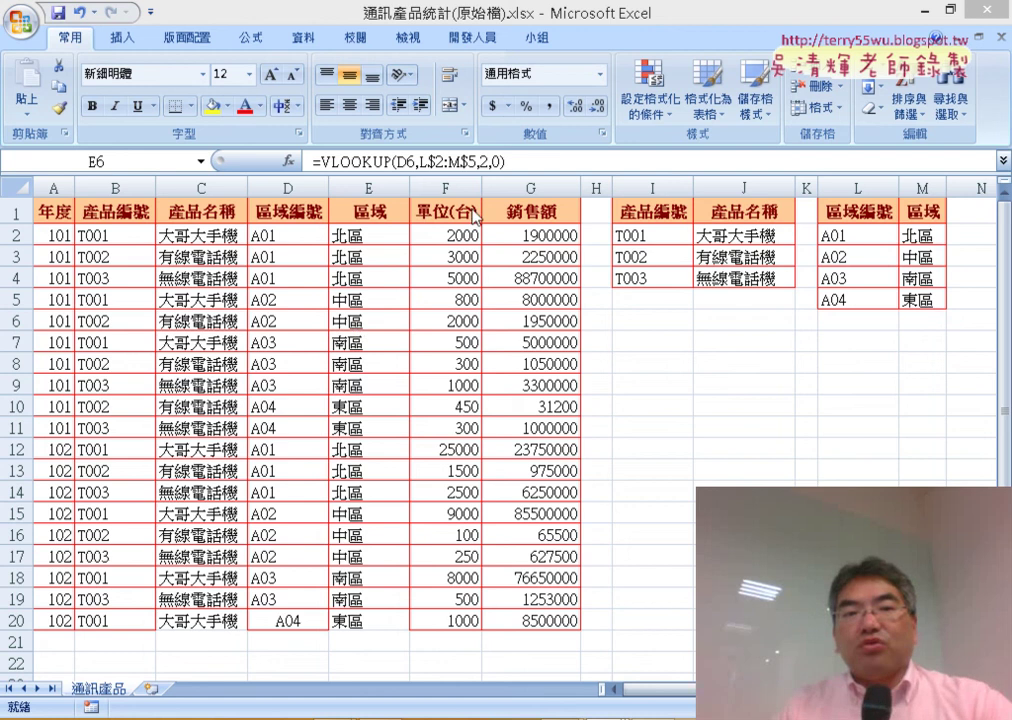
Step: Change C2's lookup range to I$2:J$4, giving =VLOOKUP(B2,I$2:J$4,2,0)
{"action": "left_click", "coordinate": [210, 236]}
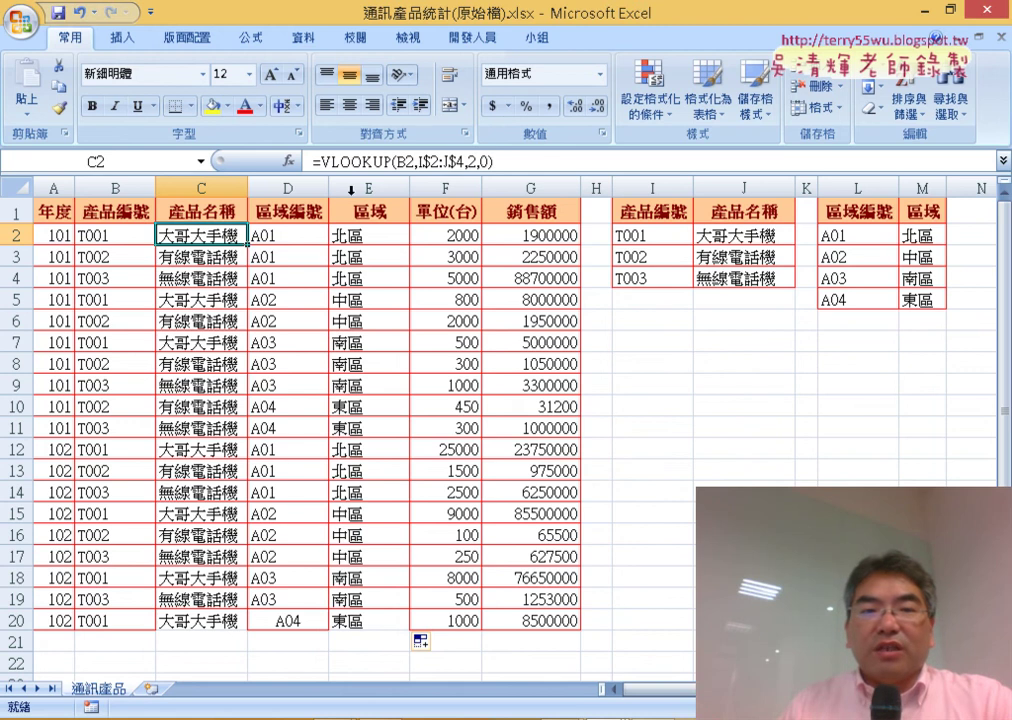
{"action": "left_click", "coordinate": [380, 161]}
{"action": "left_click", "coordinate": [288, 160]}
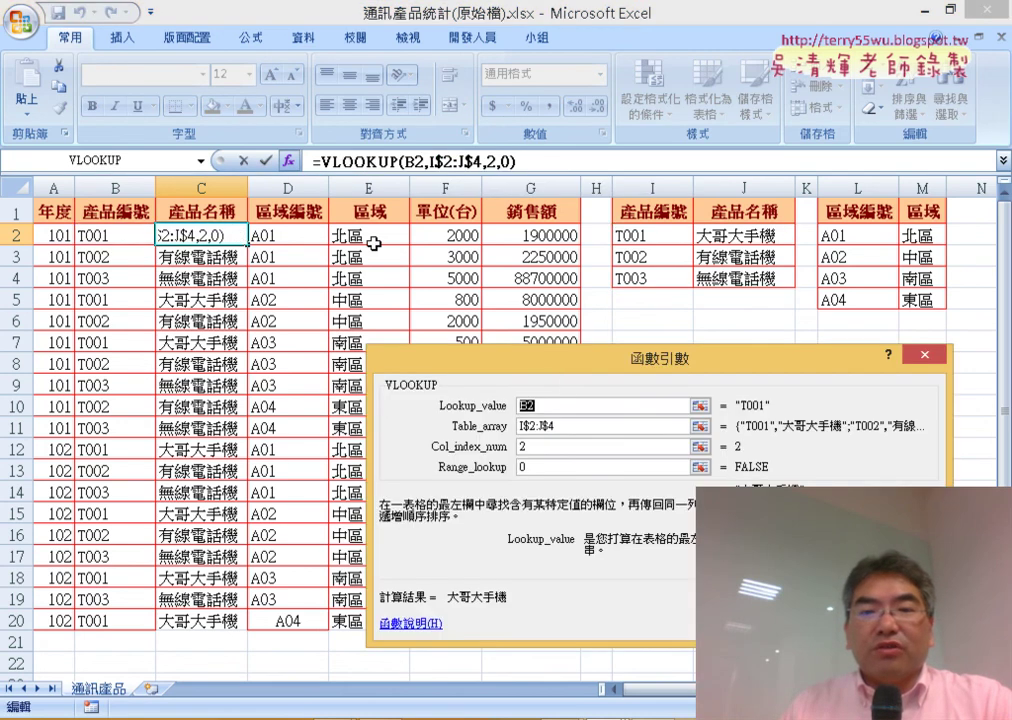
{"action": "left_click_drag", "start_coordinate": [557, 383], "coordinate": [287, 381]}
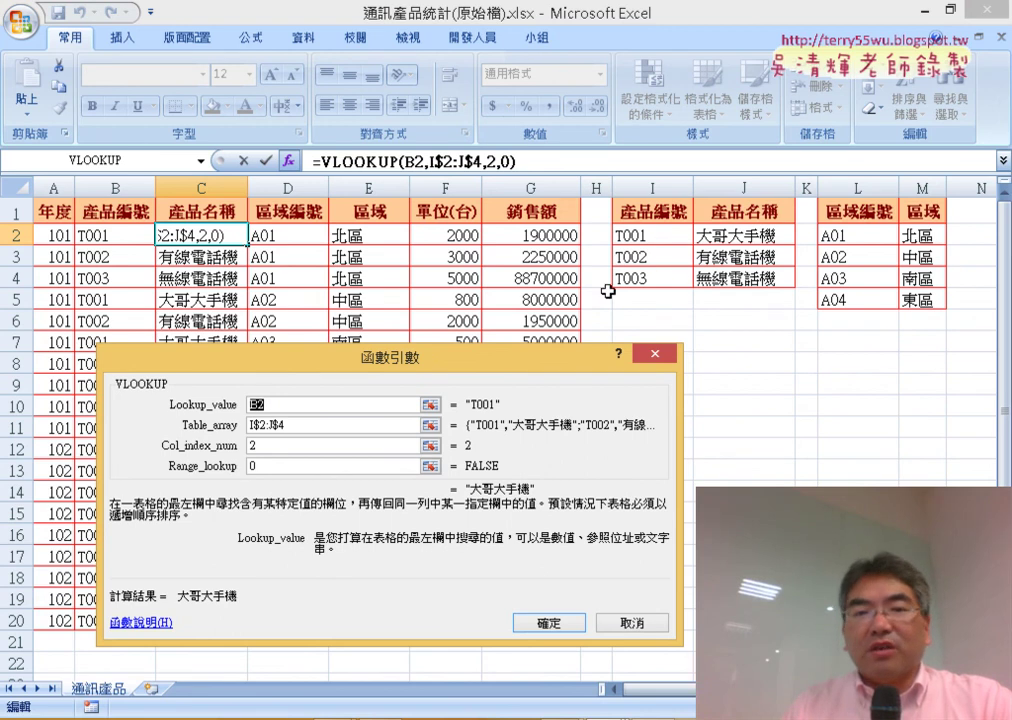
{"action": "double_click", "coordinate": [304, 425]}
{"action": "key", "text": "Delete"}
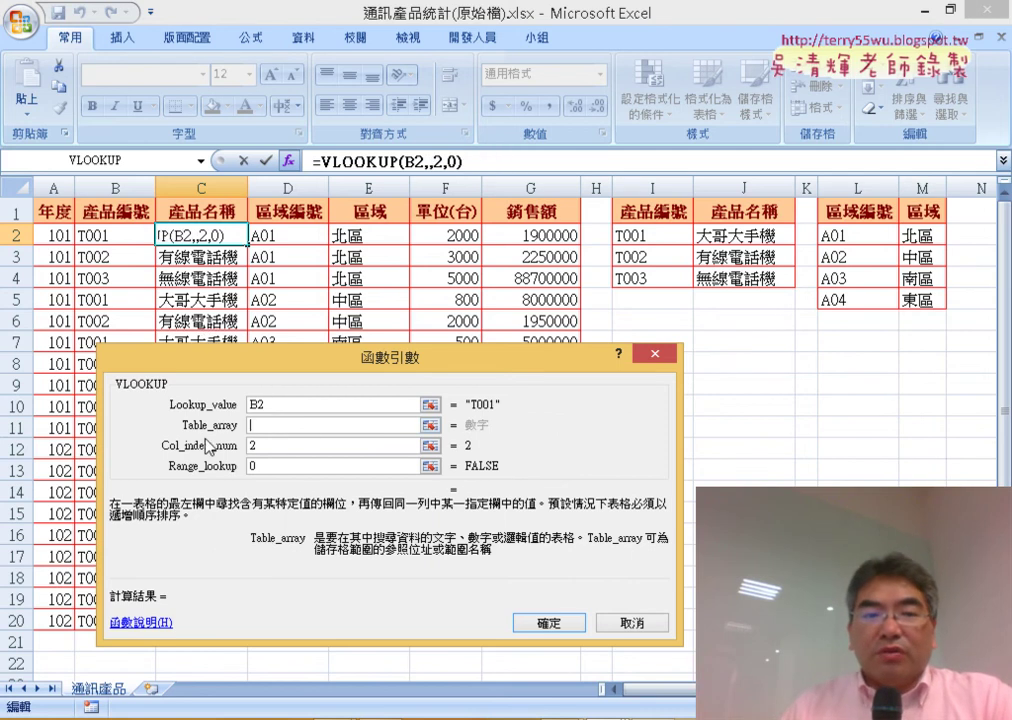
{"action": "left_click_drag", "start_coordinate": [643, 239], "coordinate": [762, 287]}
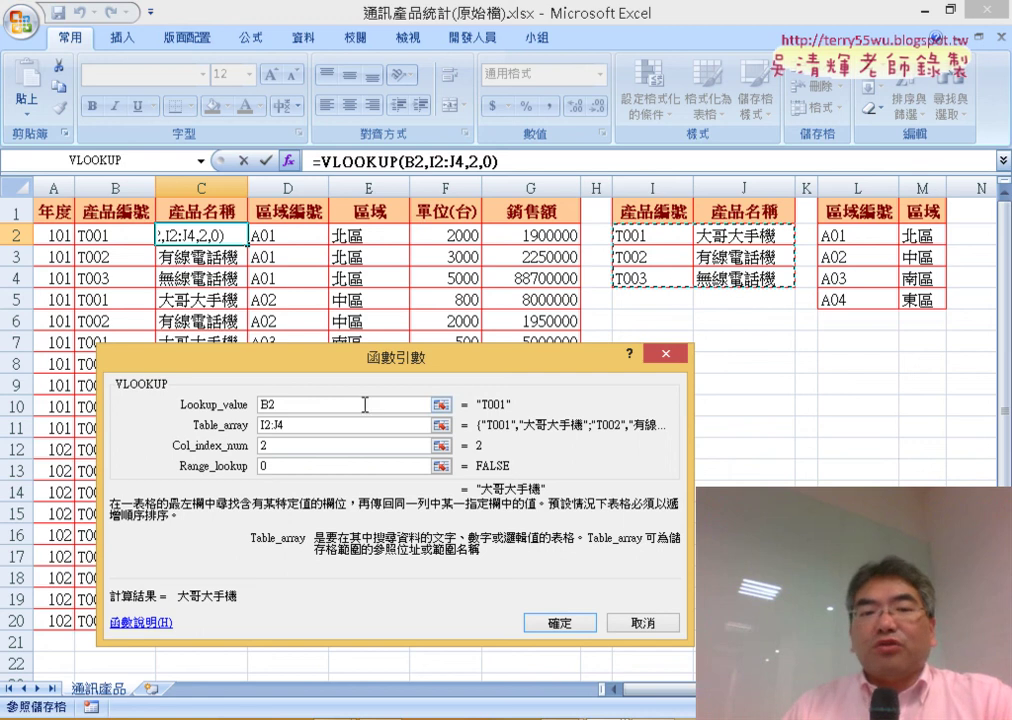
{"action": "left_click", "coordinate": [265, 424]}
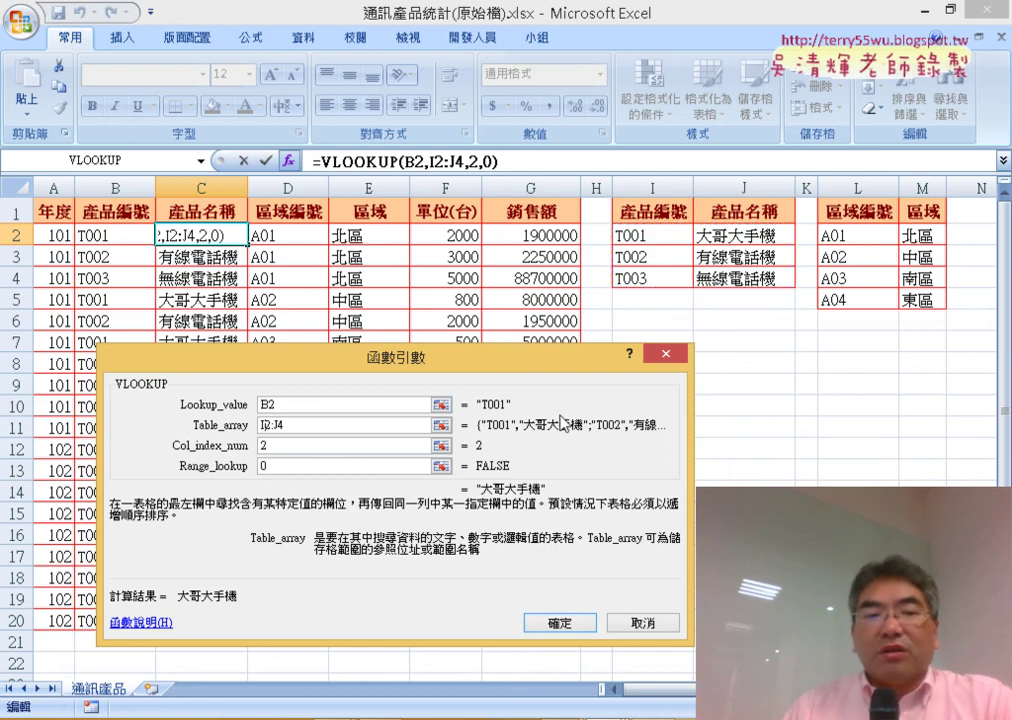
{"action": "type", "text": "$"}
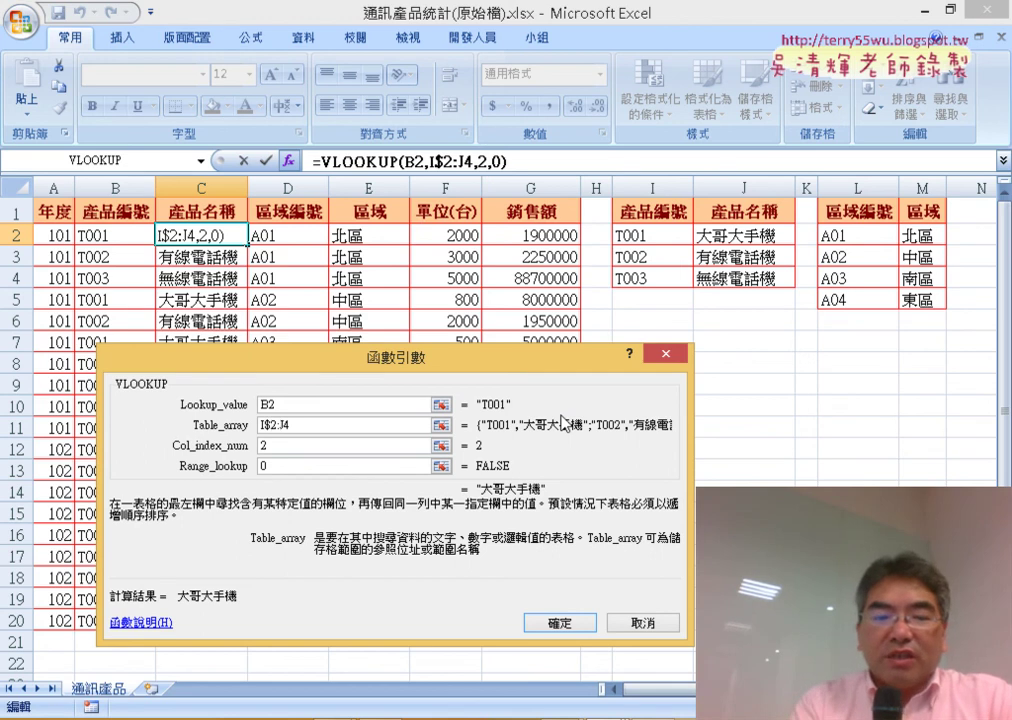
{"action": "key", "text": "Right"}
{"action": "key", "text": "Right"}
{"action": "key", "text": "Right"}
{"action": "type", "text": "$"}
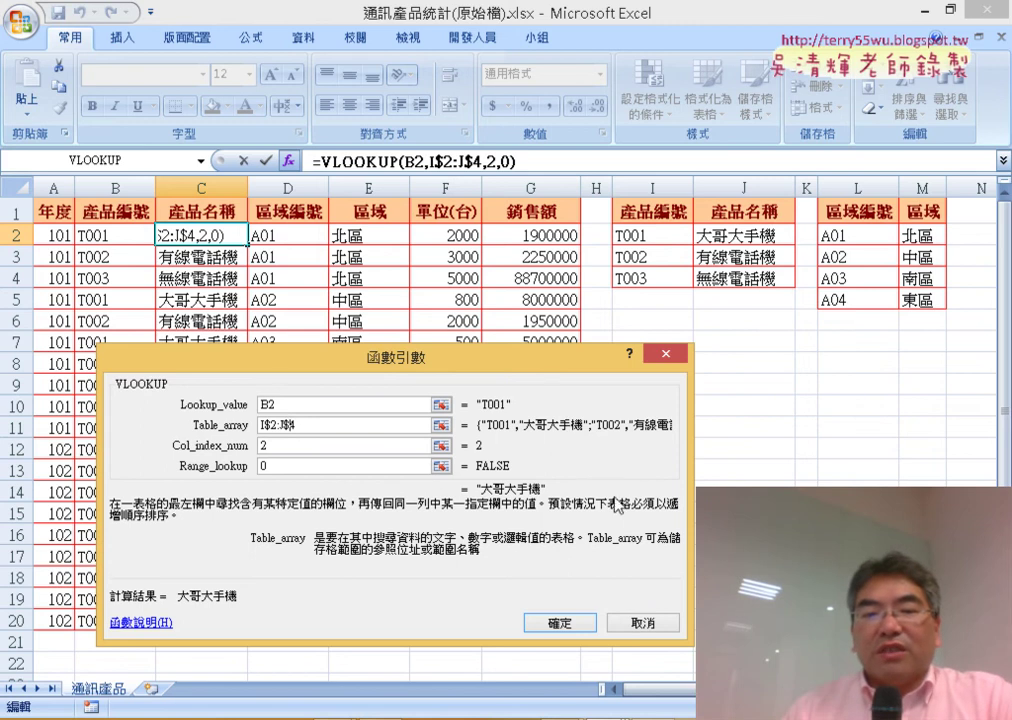
{"action": "key", "text": "Return"}
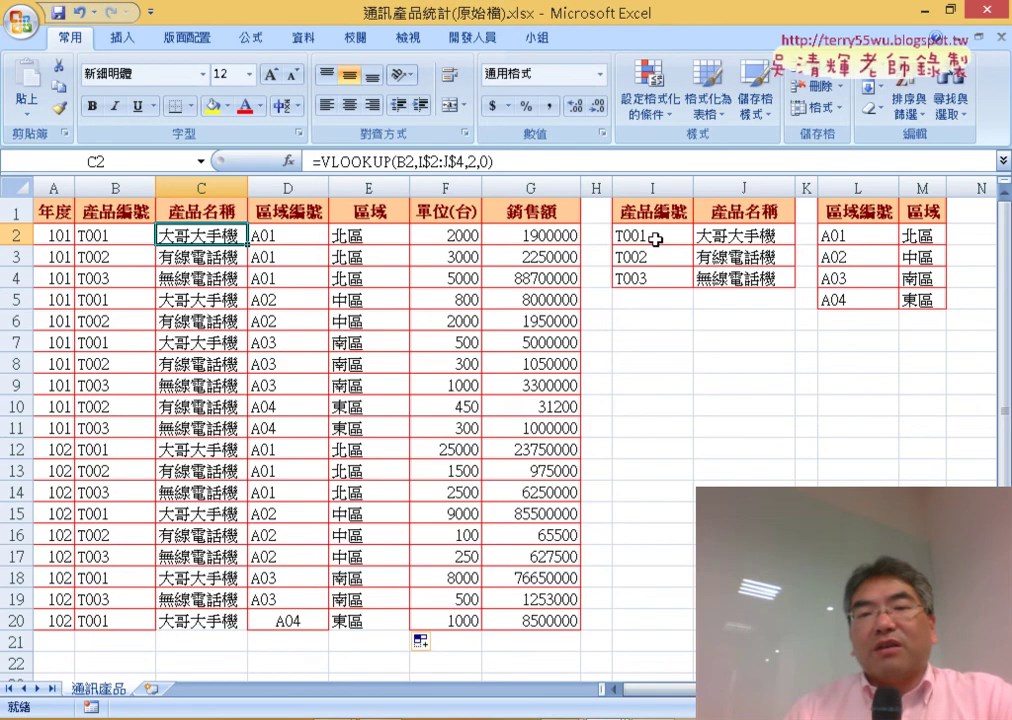
Step: Select the product table I2:J4 and name it 產品 in the Name Box
{"action": "left_click_drag", "start_coordinate": [655, 240], "coordinate": [735, 266]}
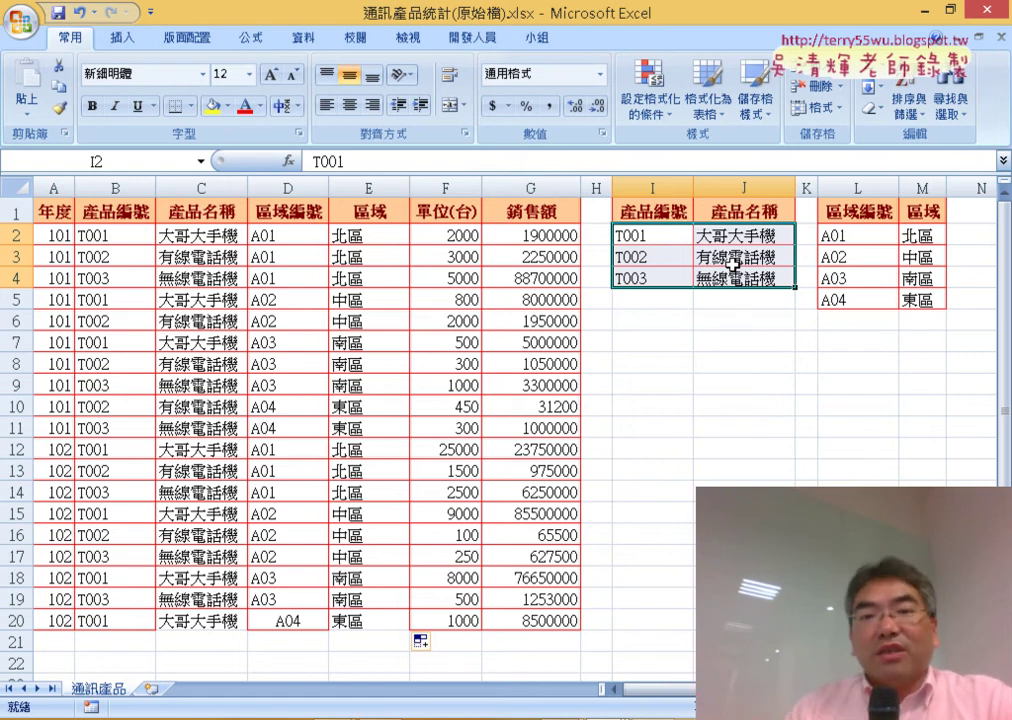
{"action": "left_click", "coordinate": [735, 272]}
{"action": "left_click_drag", "start_coordinate": [640, 237], "coordinate": [760, 279]}
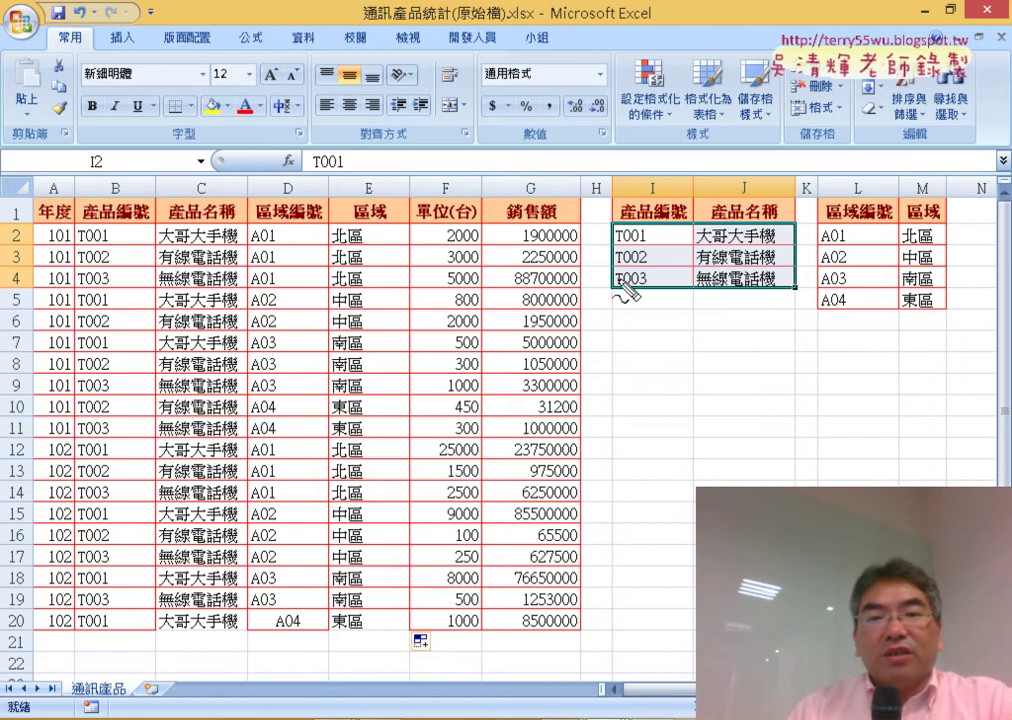
{"action": "left_click_drag", "start_coordinate": [608, 265], "coordinate": [216, 180]}
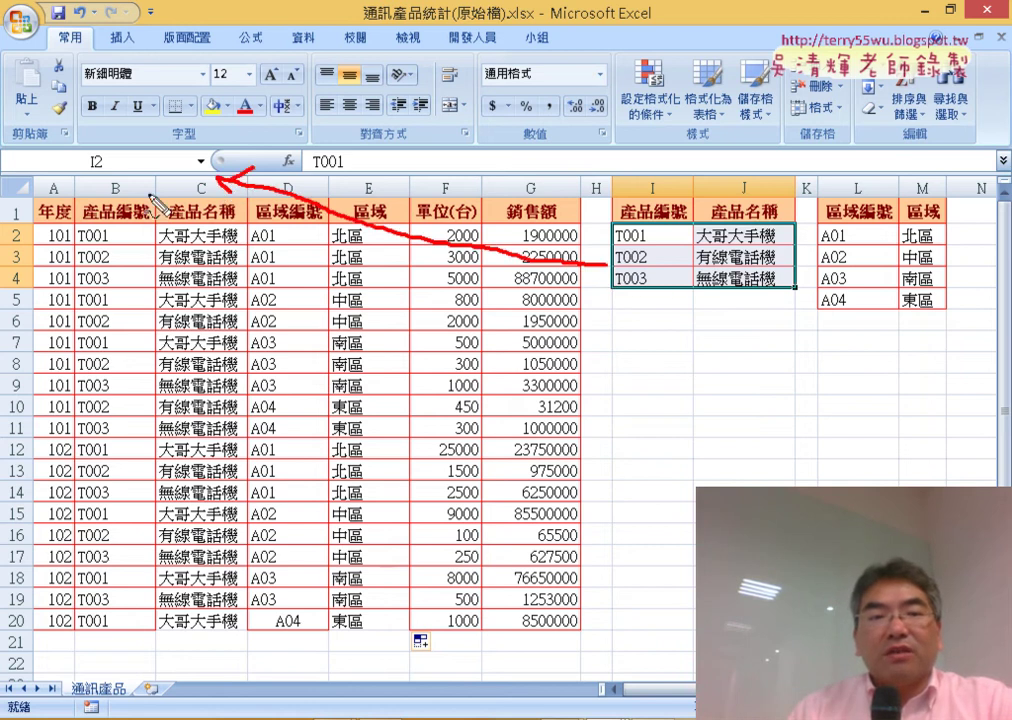
{"action": "left_click_drag", "start_coordinate": [152, 200], "coordinate": [183, 183]}
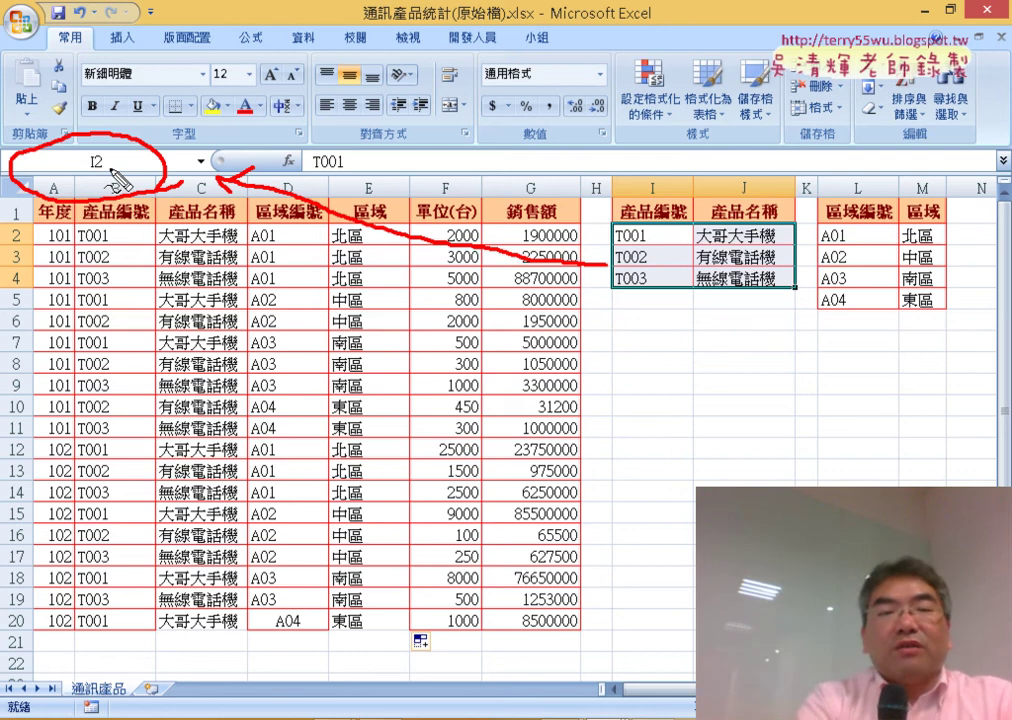
{"action": "key", "text": "Escape"}
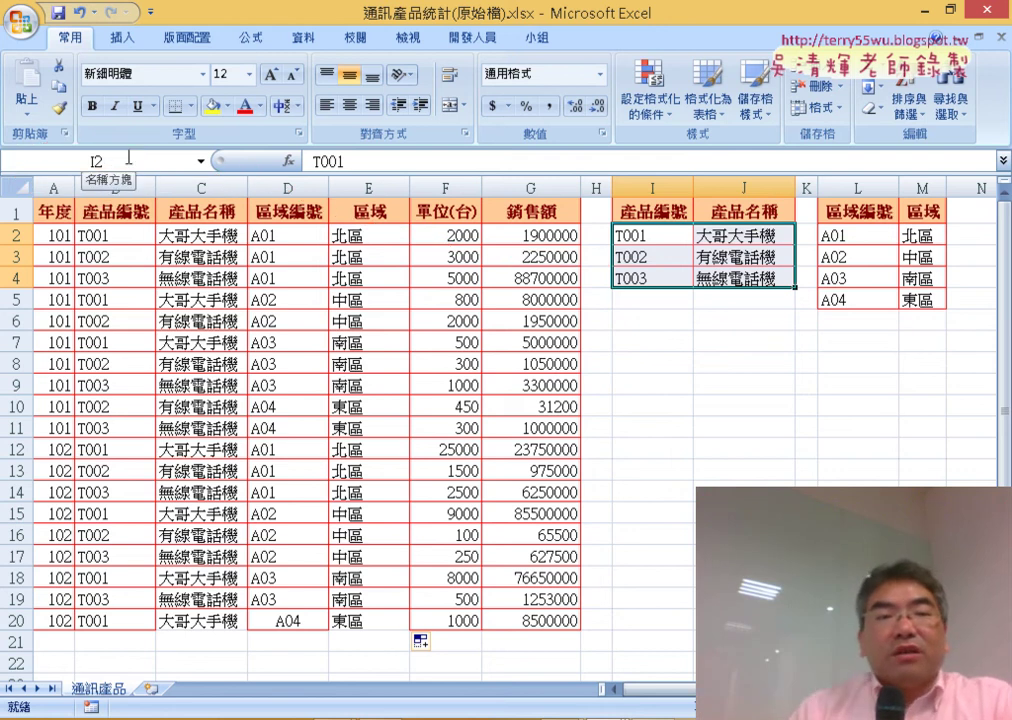
{"action": "left_click", "coordinate": [128, 159]}
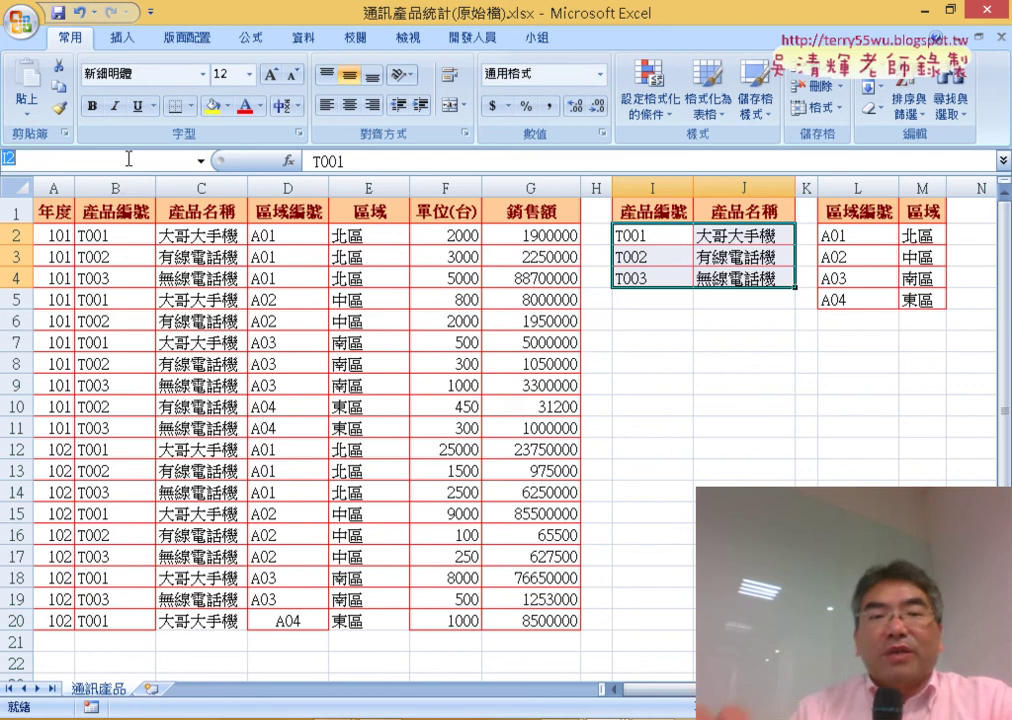
{"action": "key", "text": "BackSpace"}
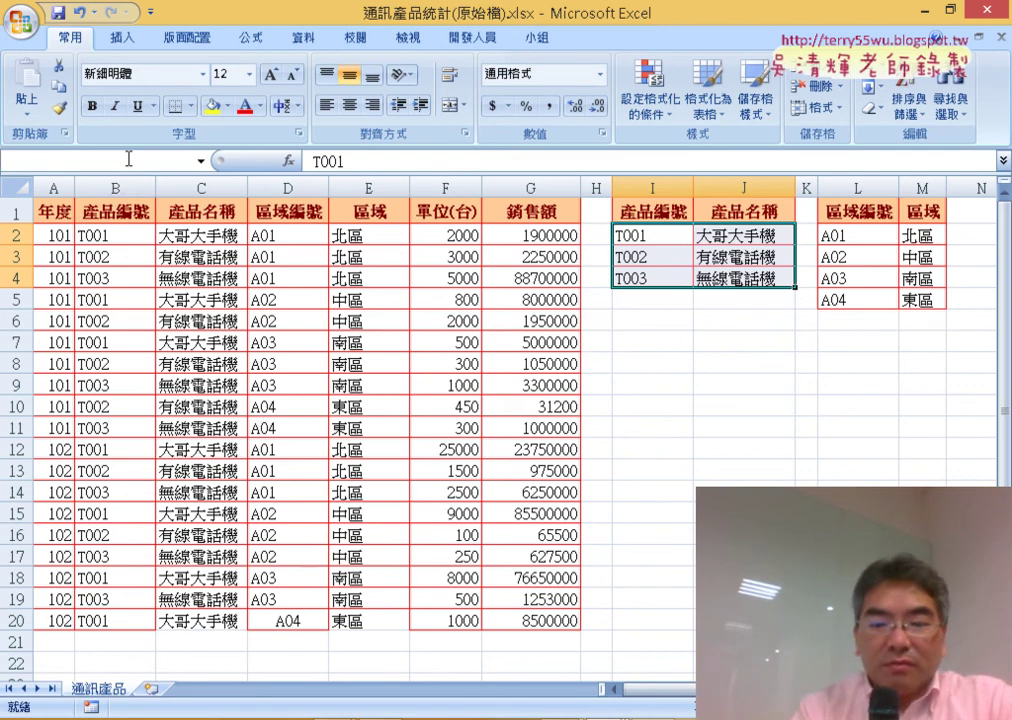
{"action": "type", "text": "ㄔㄢ"}
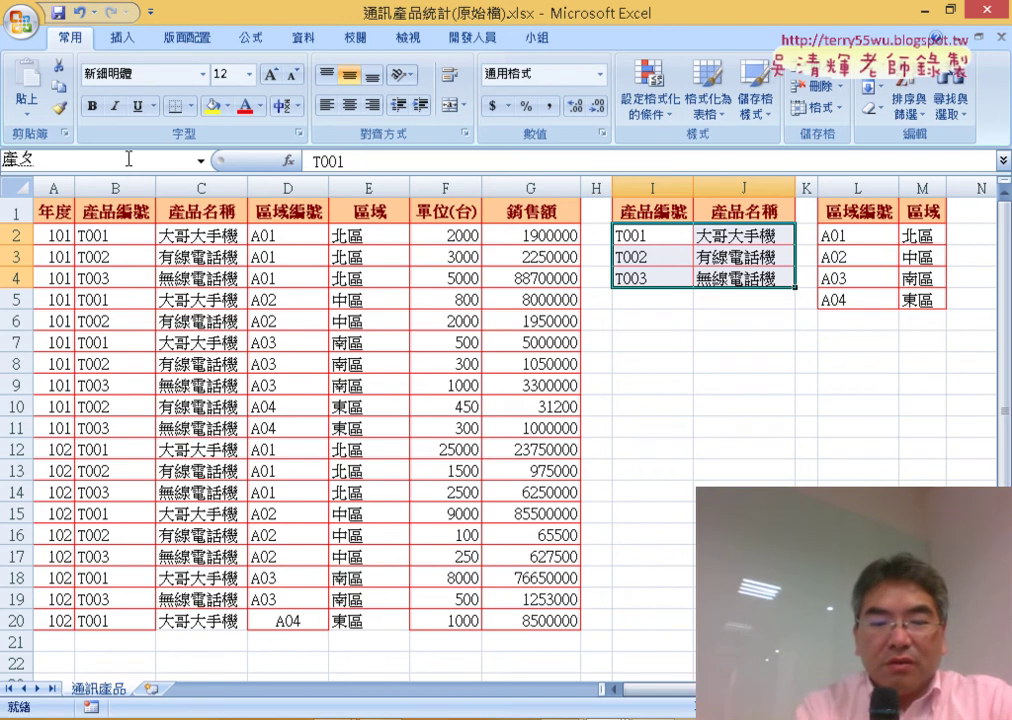
{"action": "type", "text": "ㄧˇ"}
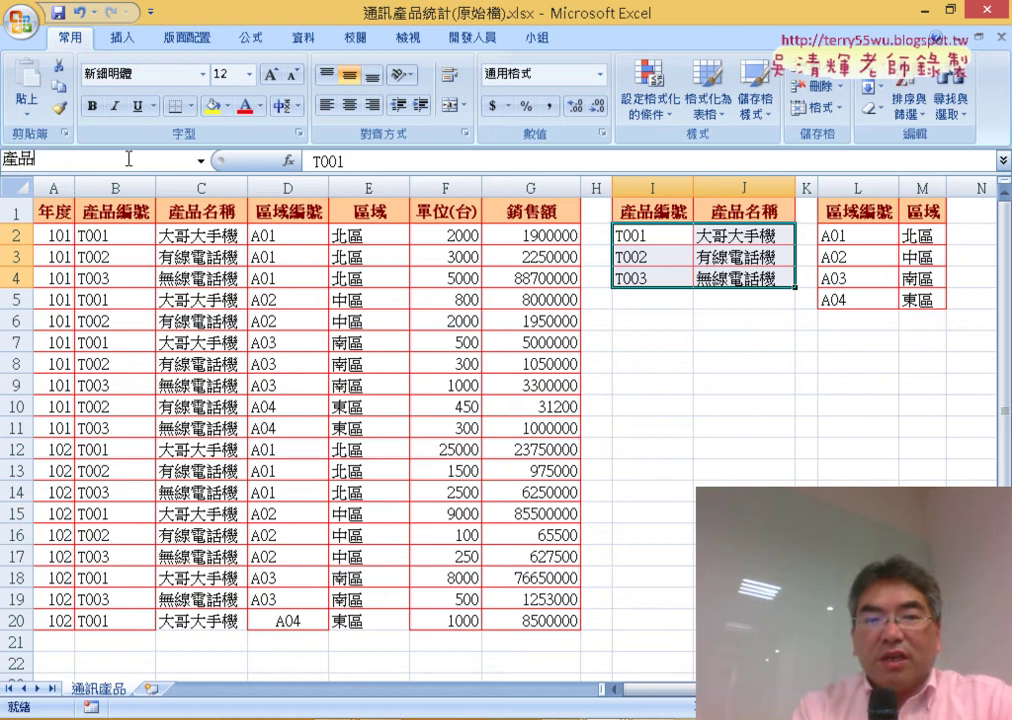
{"action": "key", "text": "Return"}
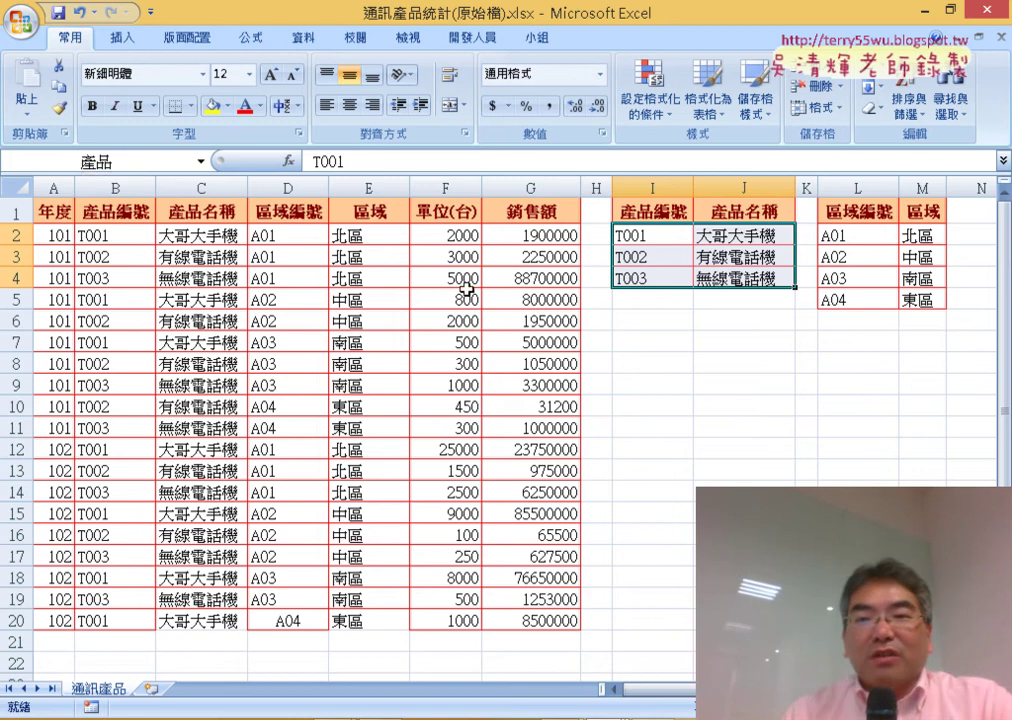
Step: Name the region table L2:M5 區域
{"action": "left_click_drag", "start_coordinate": [873, 246], "coordinate": [920, 298]}
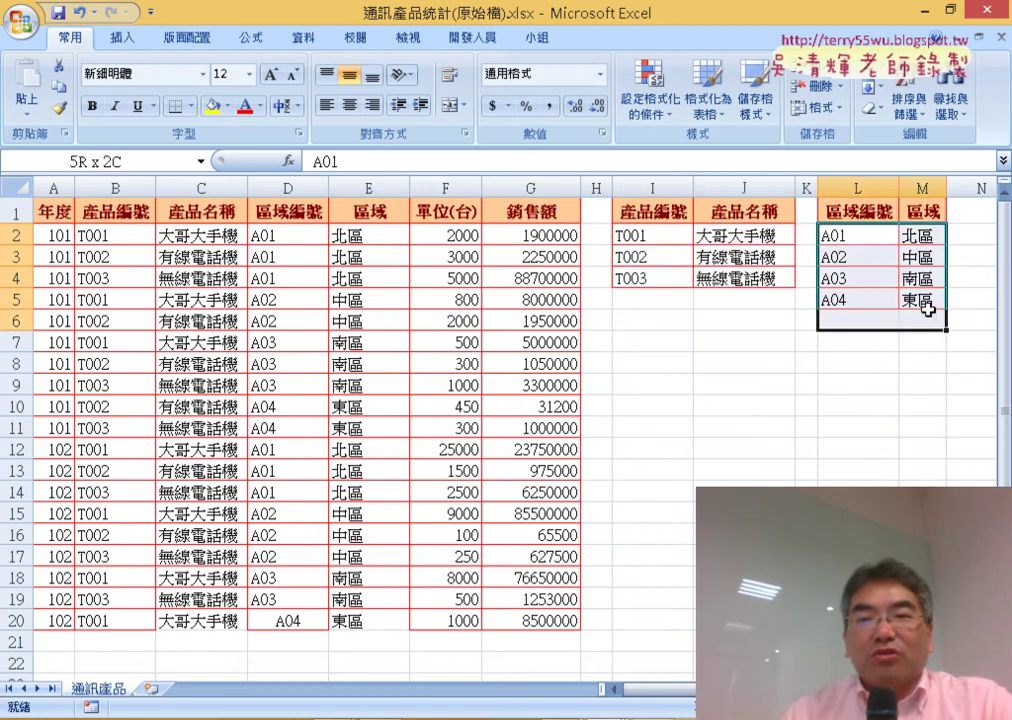
{"action": "left_click", "coordinate": [140, 162]}
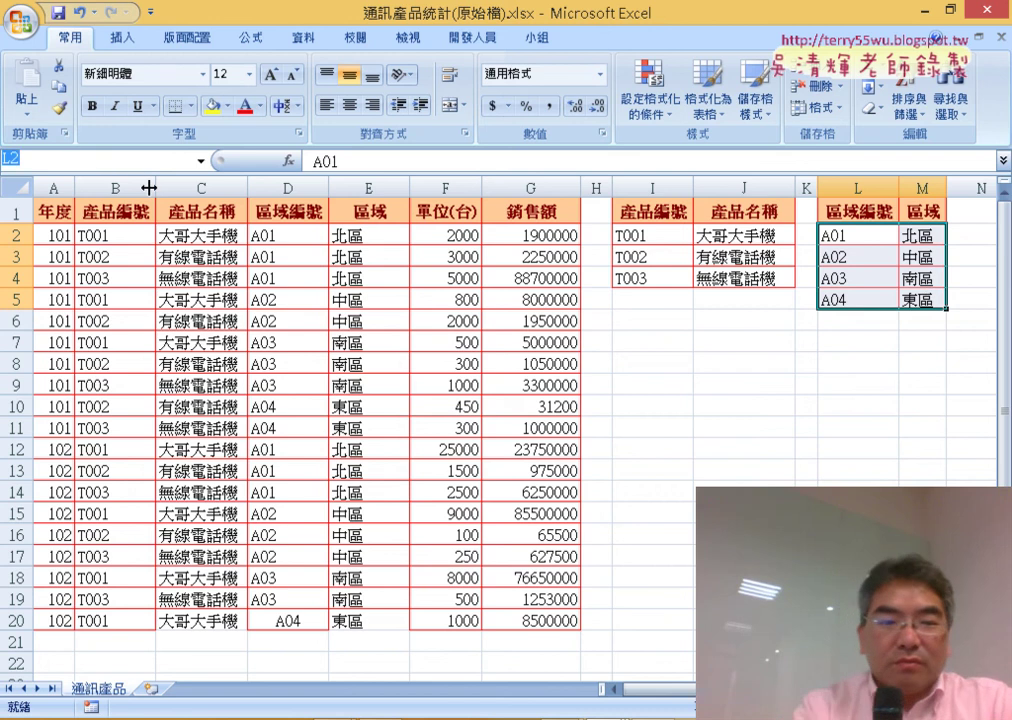
{"action": "type", "text": "ㄑㄩ"}
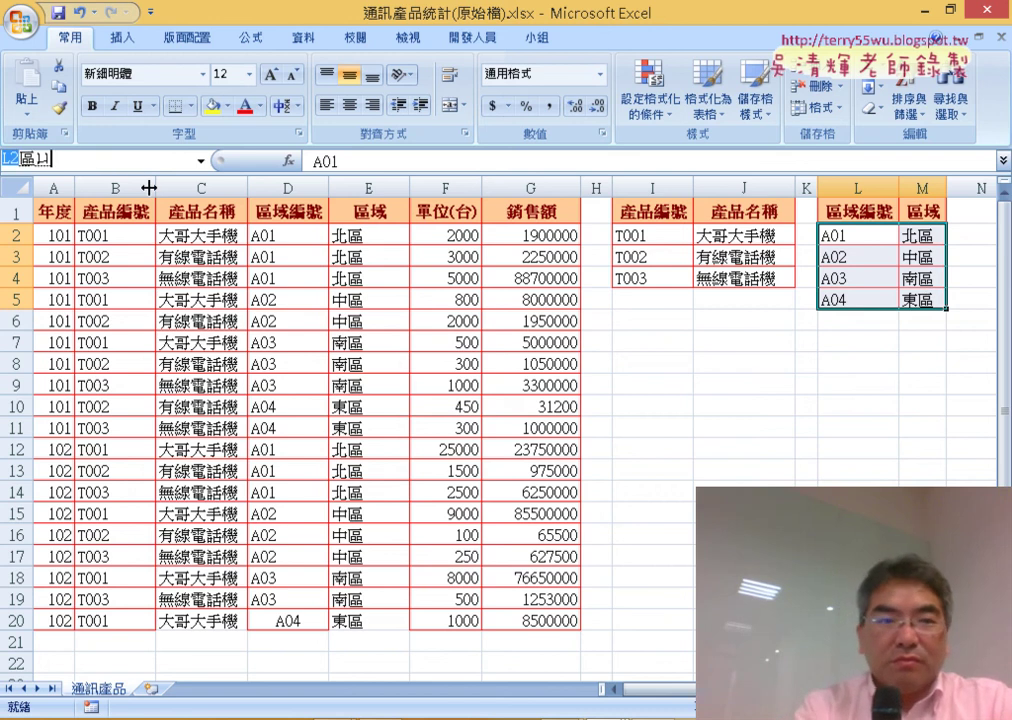
{"action": "type", "text": "域"}
{"action": "key", "text": "Return"}
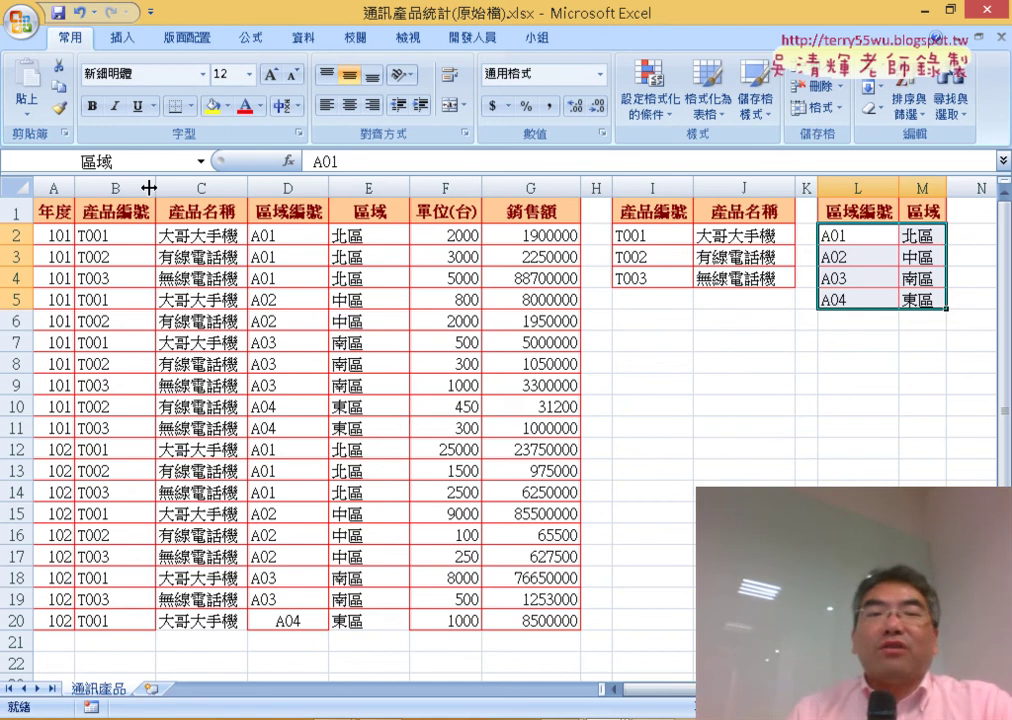
Step: Swap C2's lookup range for the named range 產品, giving =VLOOKUP(B2,產品,2,0)
{"action": "left_click", "coordinate": [203, 235]}
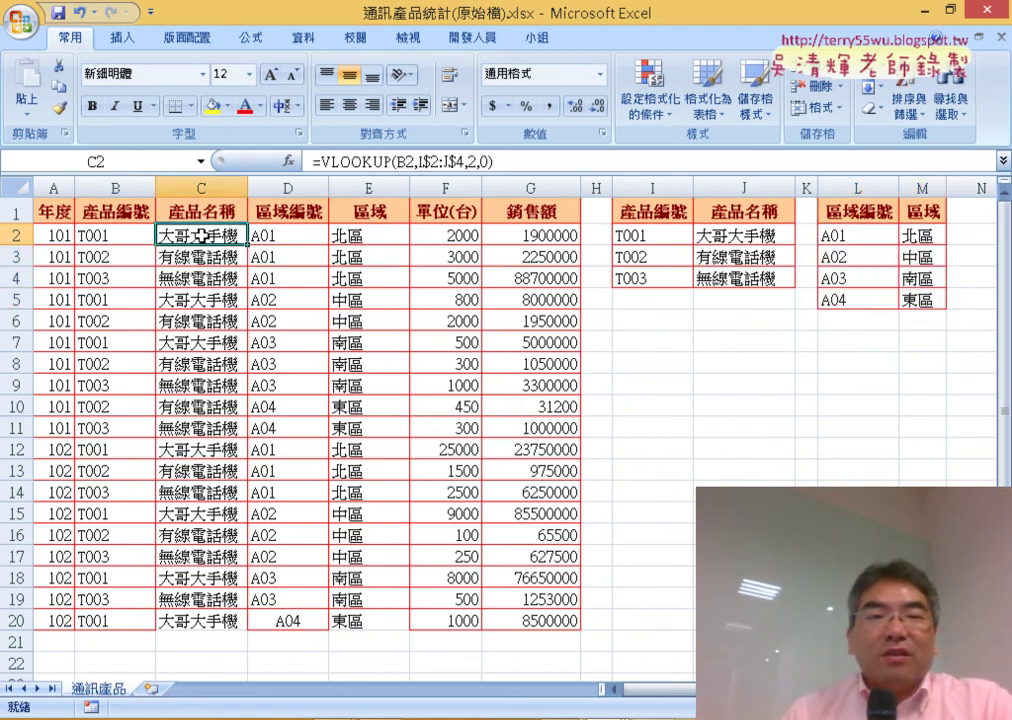
{"action": "left_click", "coordinate": [356, 162]}
{"action": "left_click", "coordinate": [288, 160]}
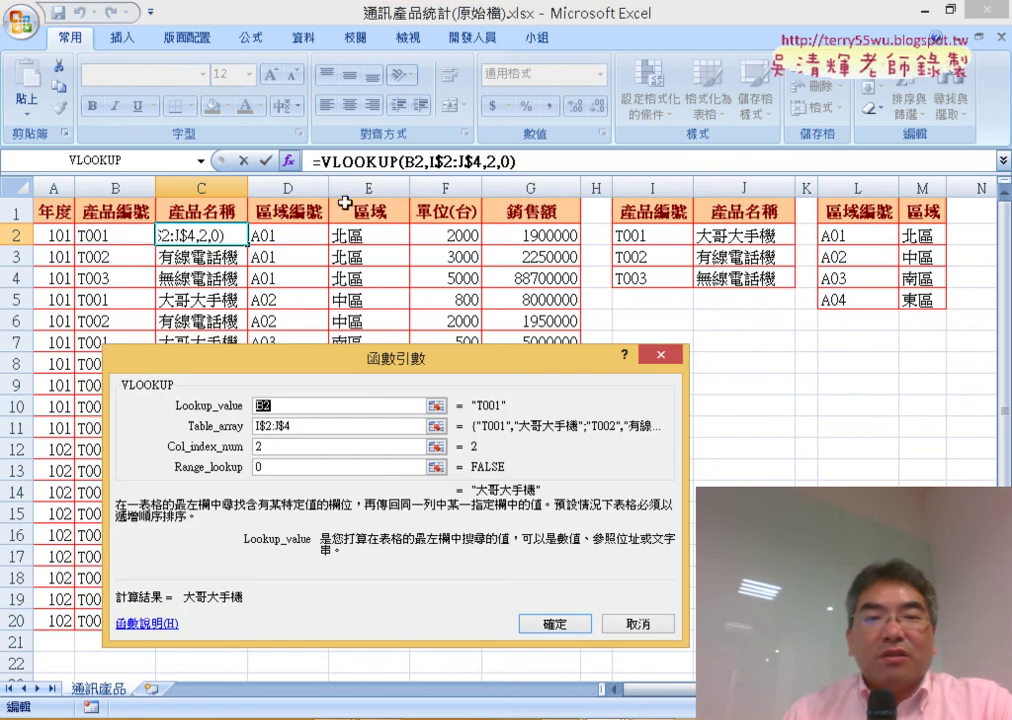
{"action": "left_click_drag", "start_coordinate": [350, 357], "coordinate": [343, 230]}
{"action": "left_click", "coordinate": [295, 309]}
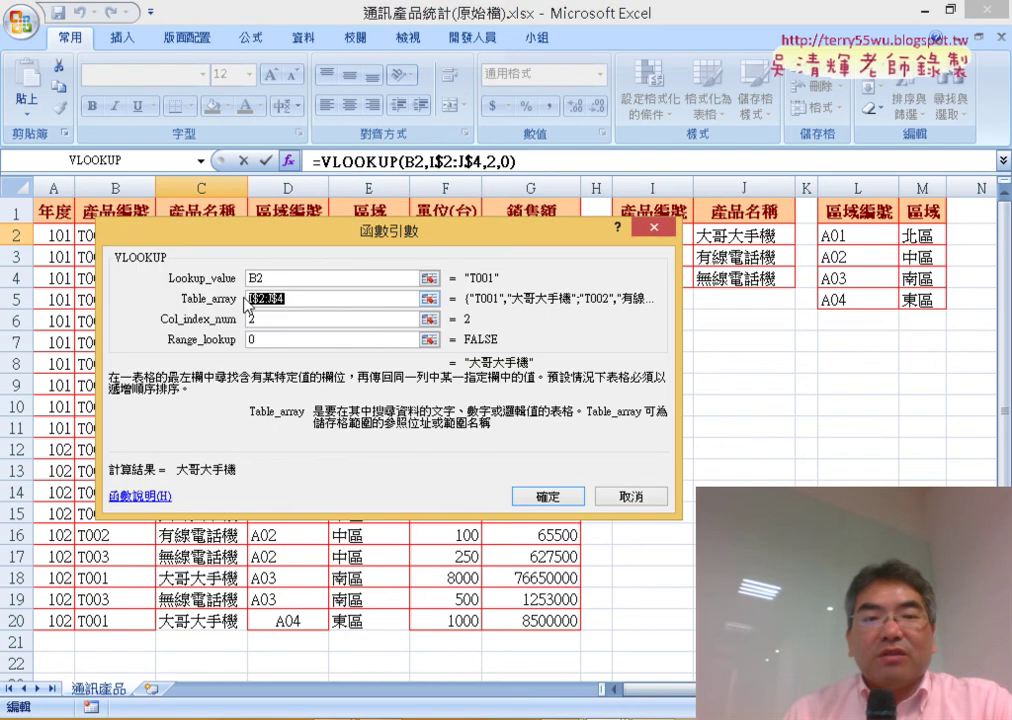
{"action": "key", "text": "Delete"}
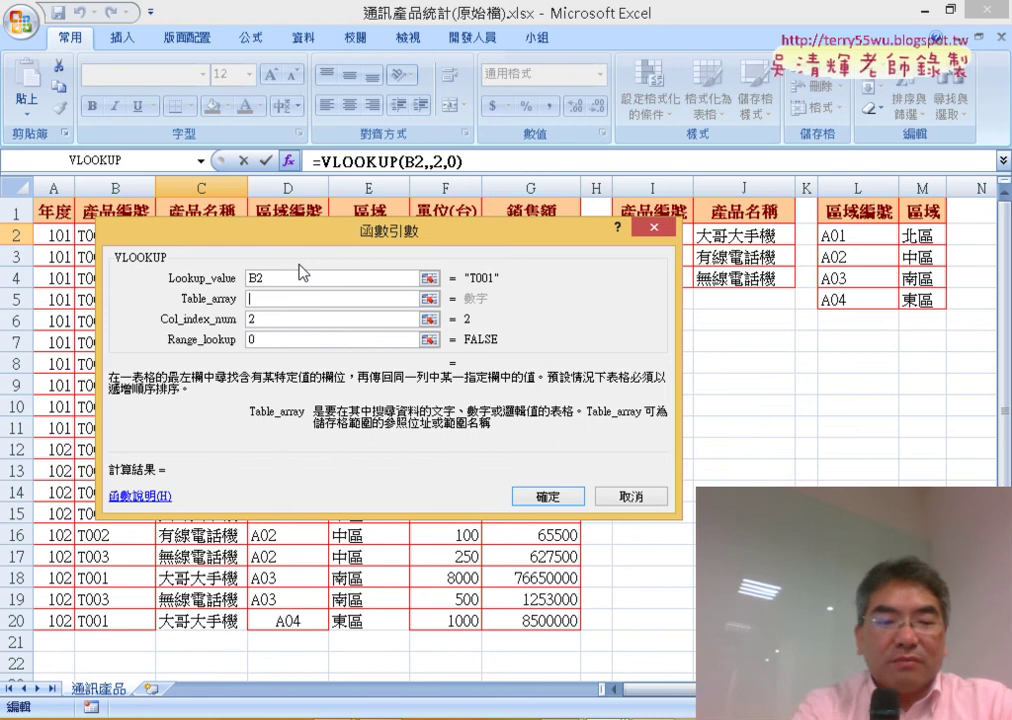
{"action": "key", "text": "F3"}
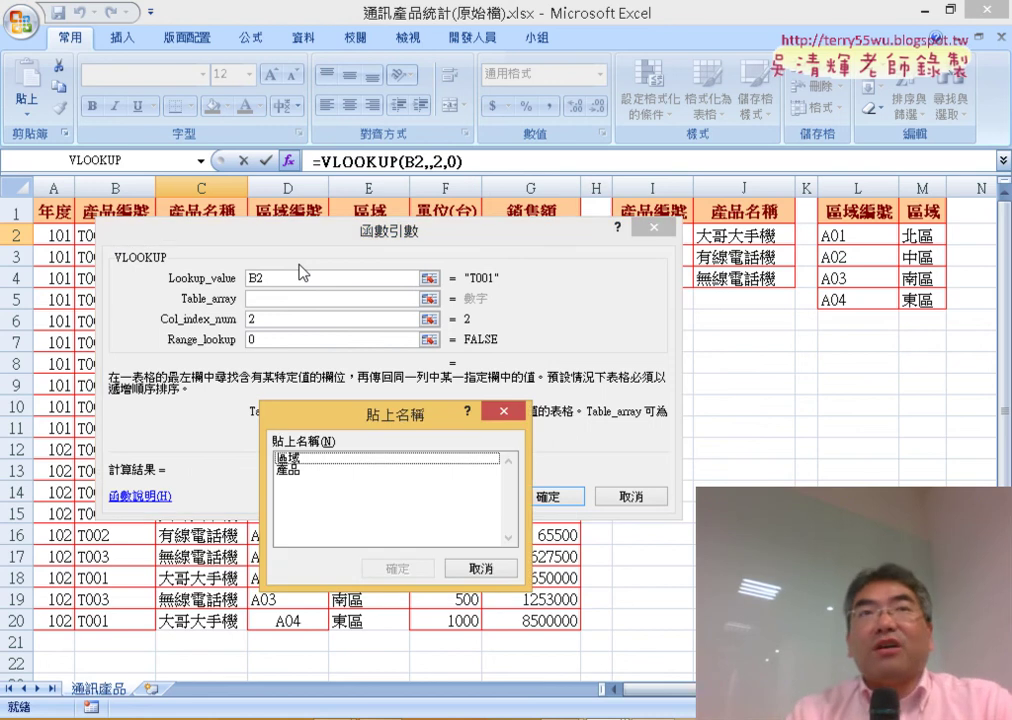
{"action": "left_click_drag", "start_coordinate": [440, 417], "coordinate": [661, 171]}
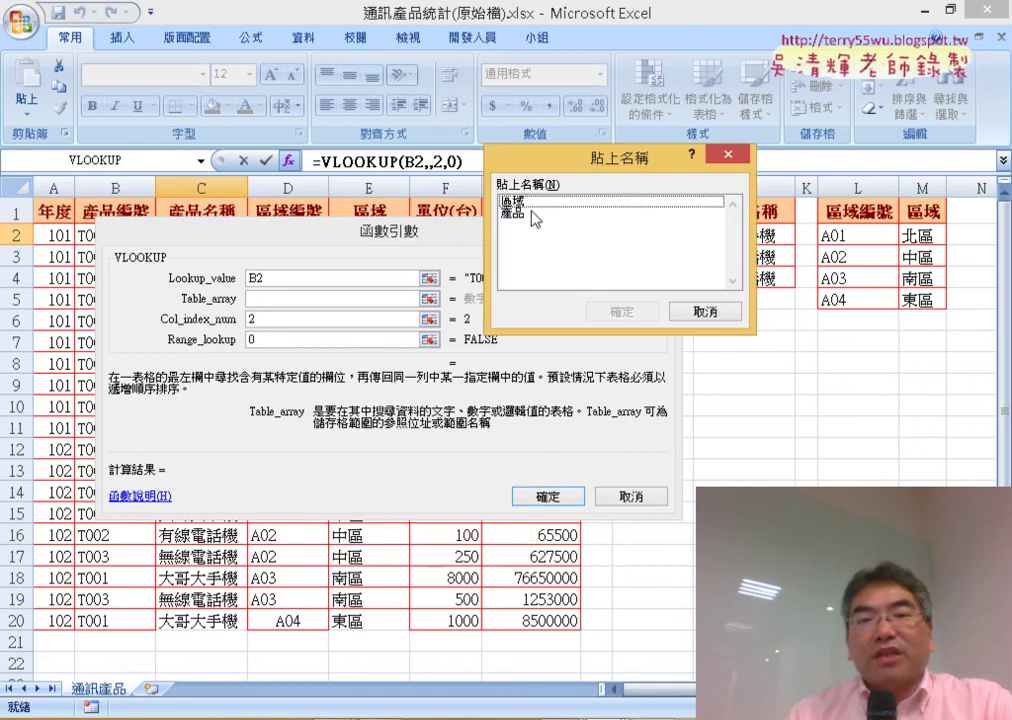
{"action": "left_click", "coordinate": [525, 213]}
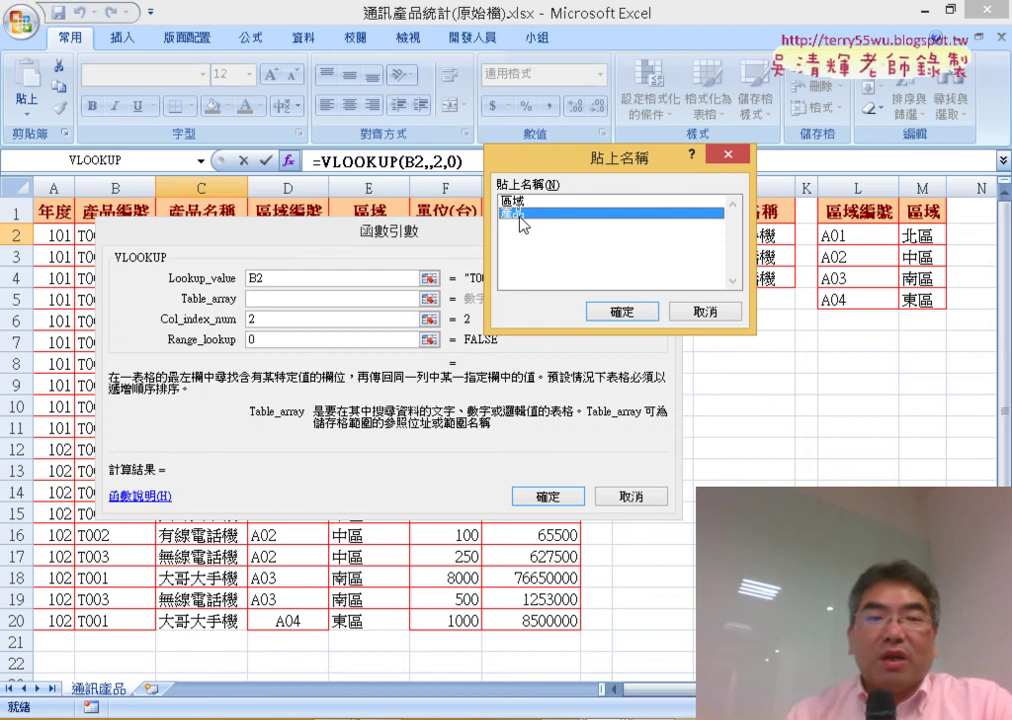
{"action": "left_click", "coordinate": [637, 318]}
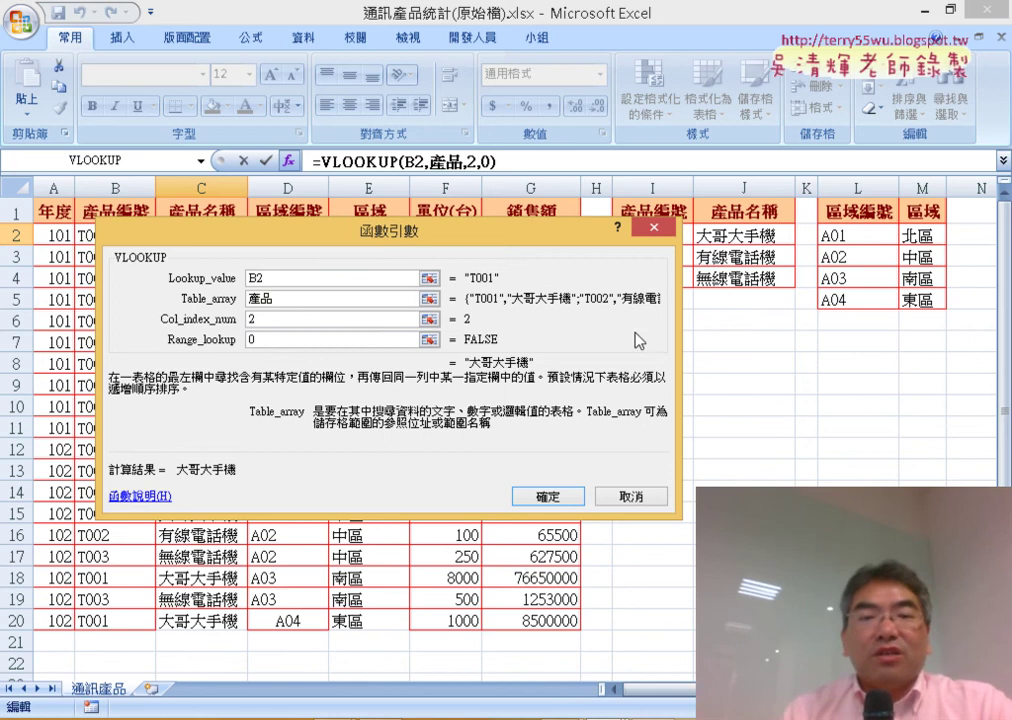
{"action": "left_click", "coordinate": [530, 495]}
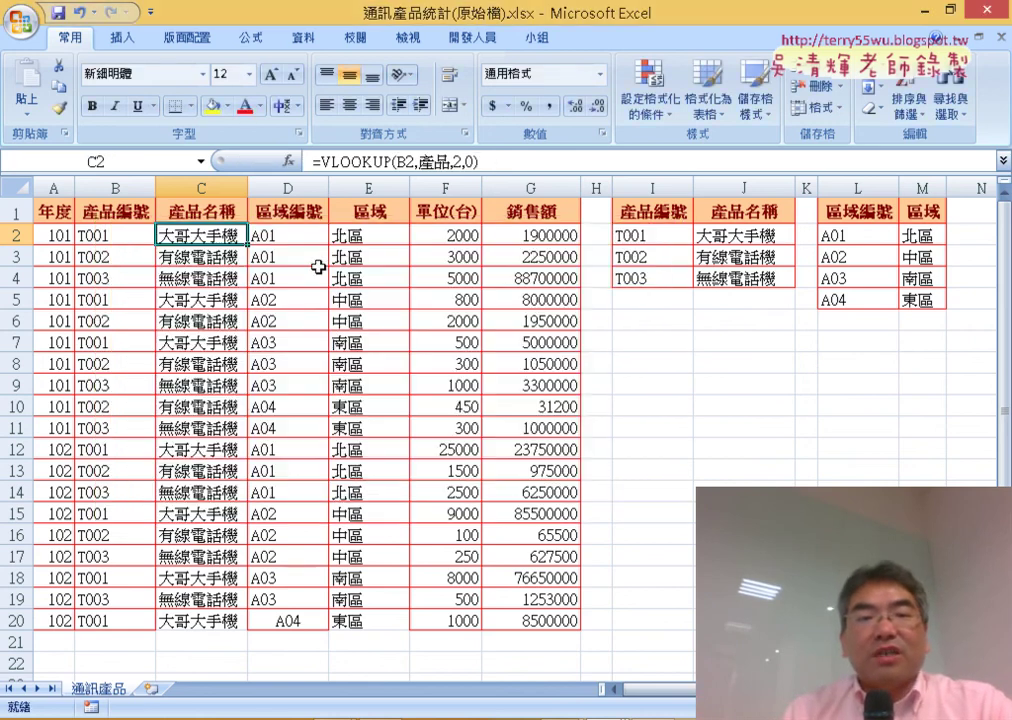
Step: Fill the product lookup down to C20 and clear E2's old L$2:M$5 table reference
{"action": "double_click", "coordinate": [249, 246]}
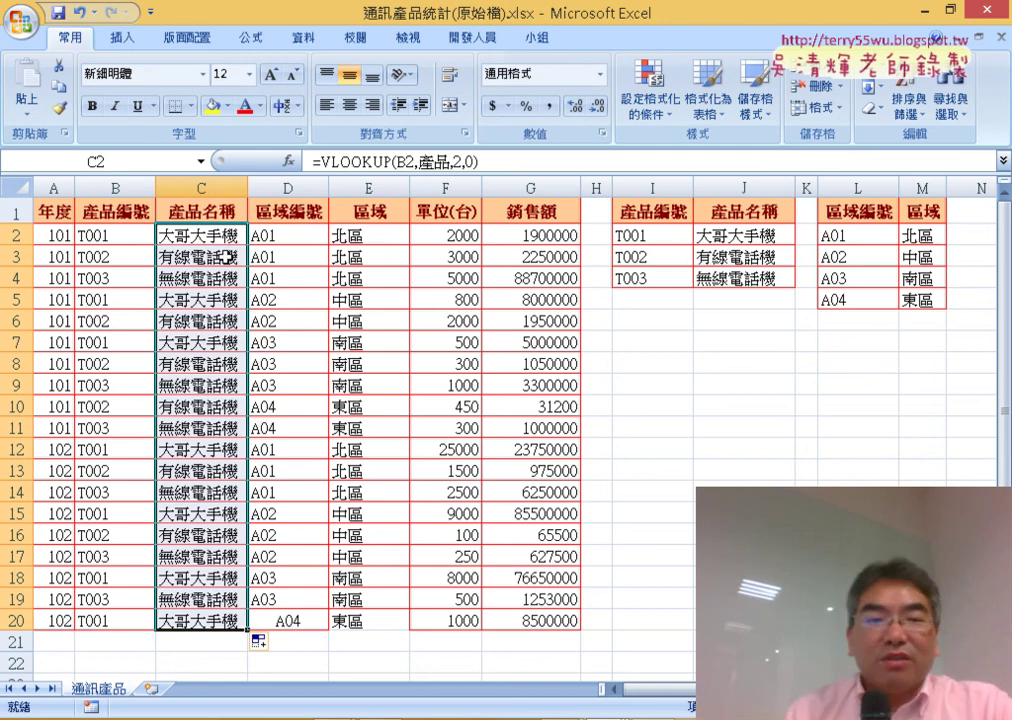
{"action": "left_click", "coordinate": [383, 233]}
{"action": "left_click", "coordinate": [289, 161]}
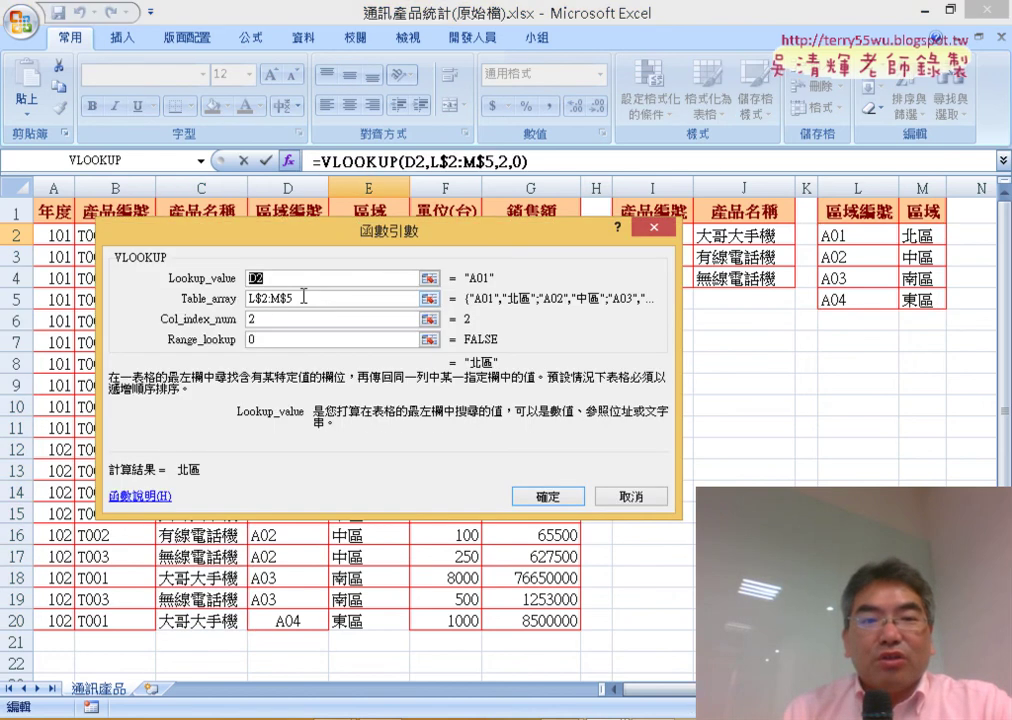
{"action": "left_click", "coordinate": [303, 297]}
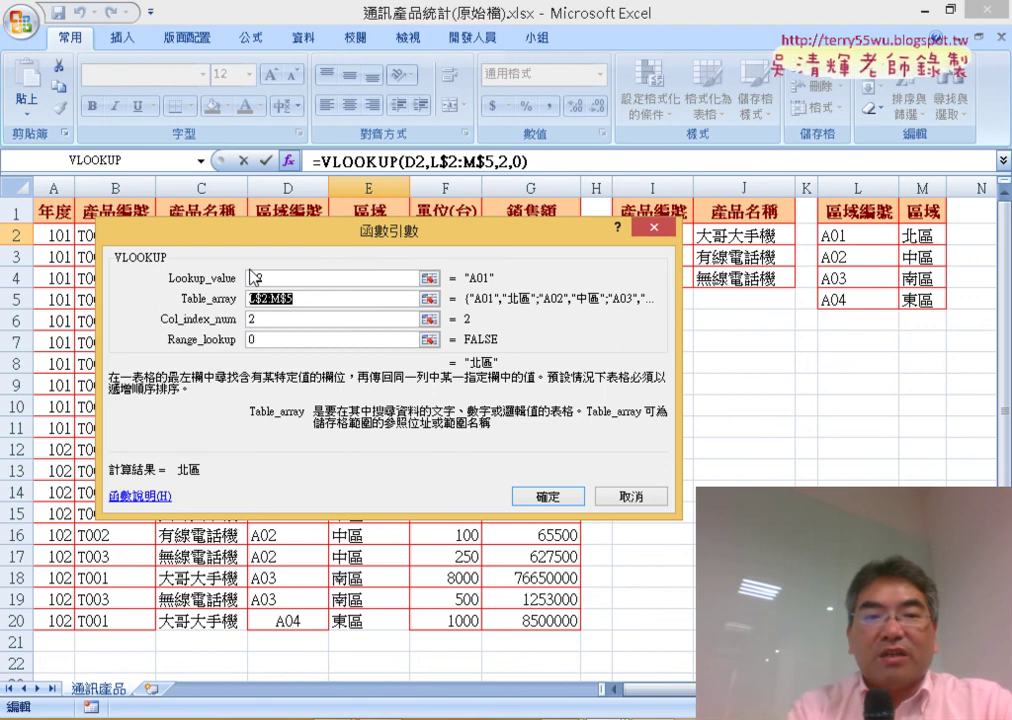
{"action": "key", "text": "Delete"}
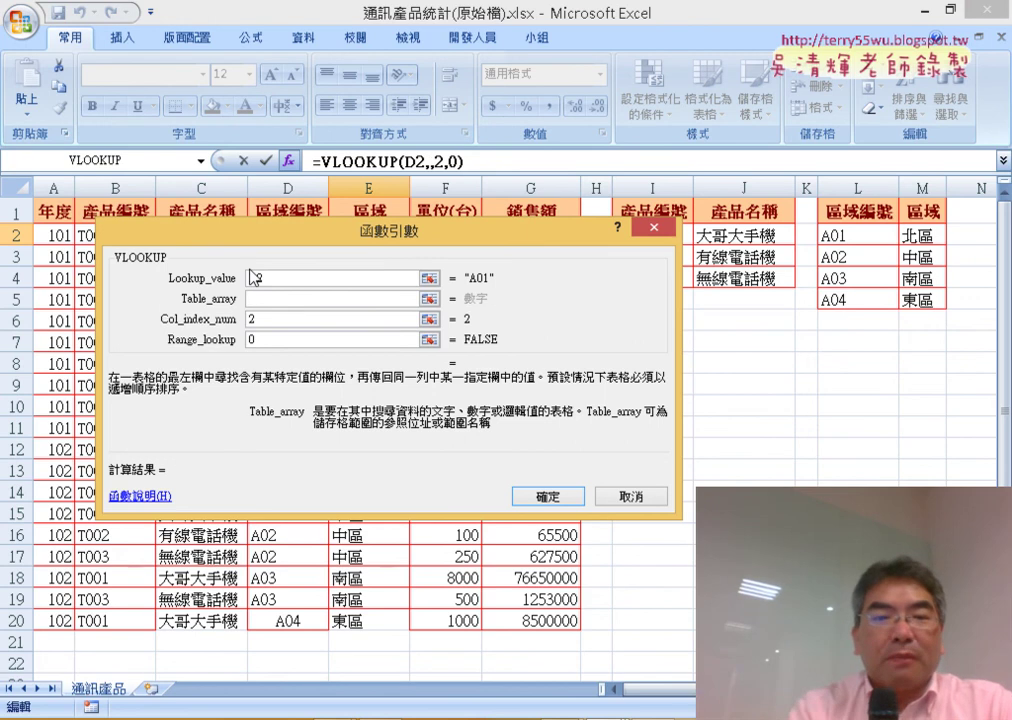
Step: Insert the named range 區域 into E2's VLOOKUP and fill it down to E20
{"action": "key", "text": "F3"}
{"action": "left_click", "coordinate": [281, 328]}
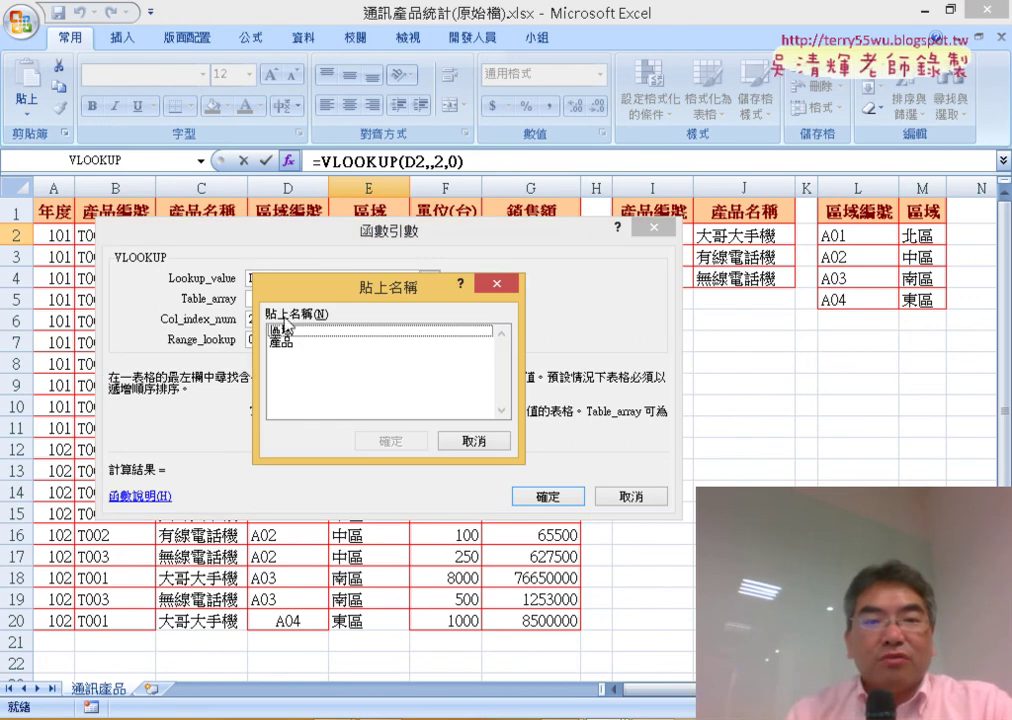
{"action": "key", "text": "Return"}
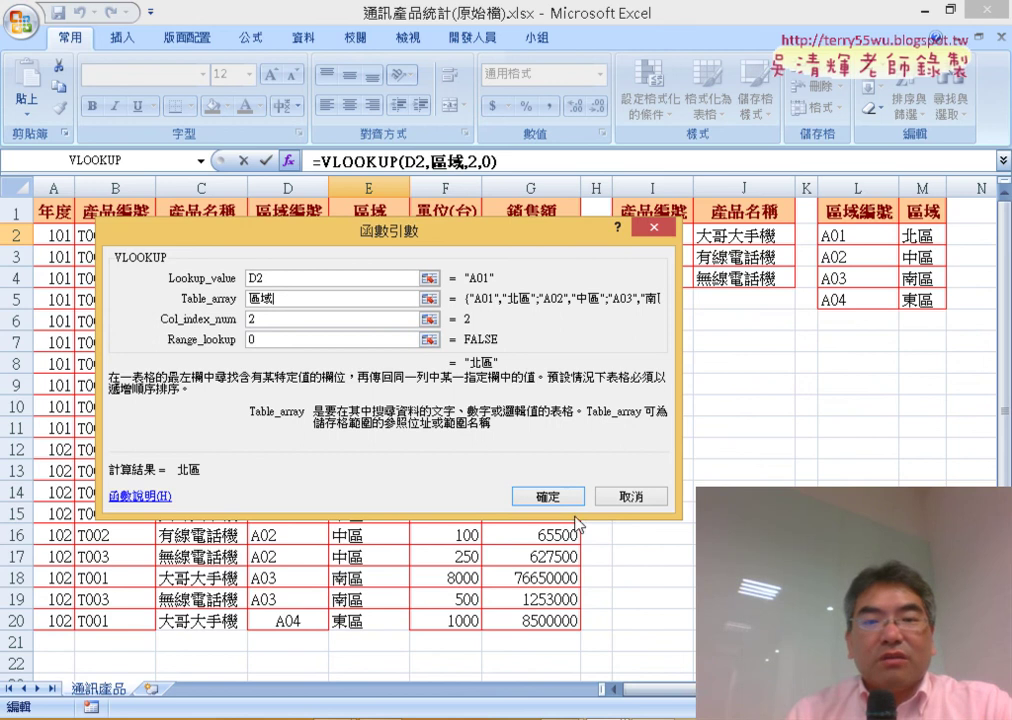
{"action": "left_click", "coordinate": [566, 496]}
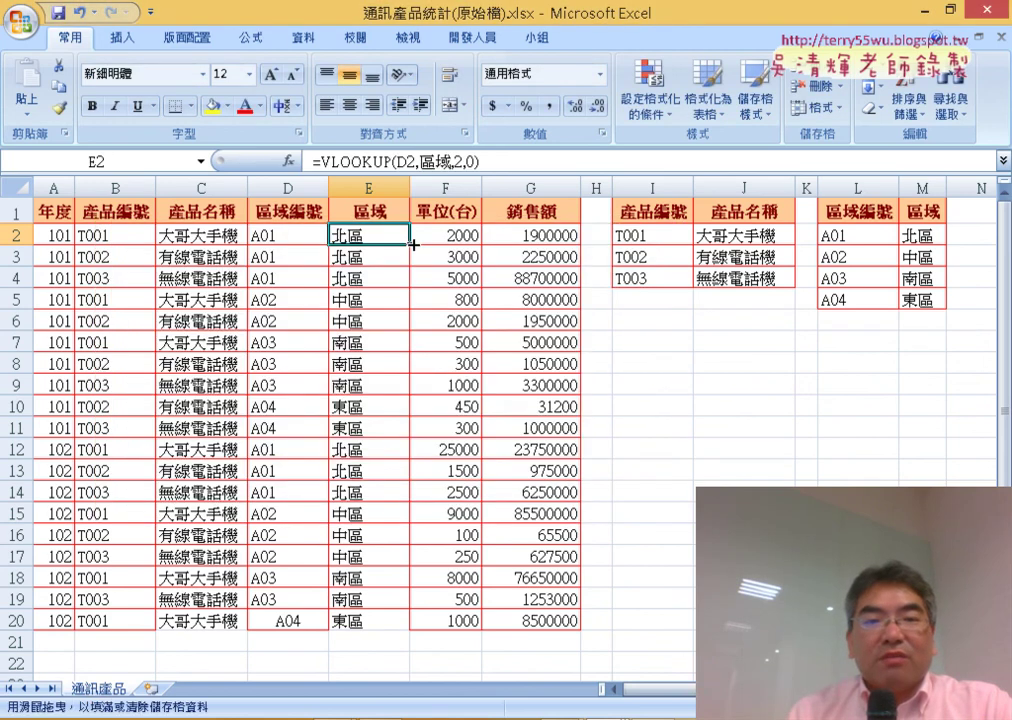
{"action": "double_click", "coordinate": [411, 244]}
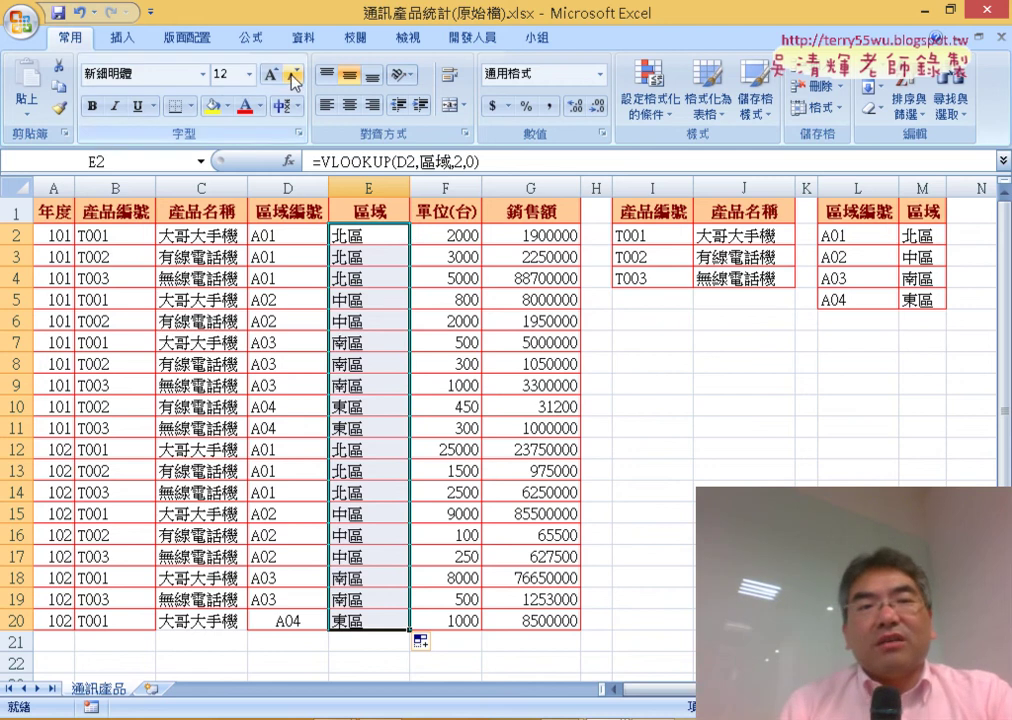
Step: Show the 公式 (Formulas) tools and bring up 名稱管理員 (Name Manager)
{"action": "left_click", "coordinate": [255, 42]}
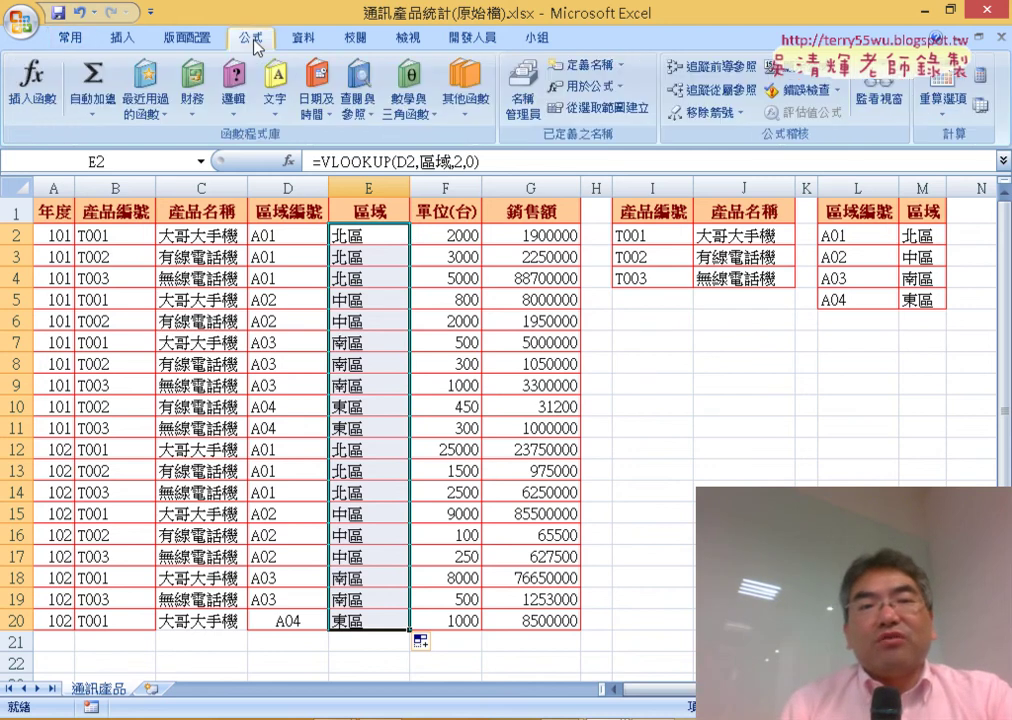
{"action": "left_click", "coordinate": [522, 112]}
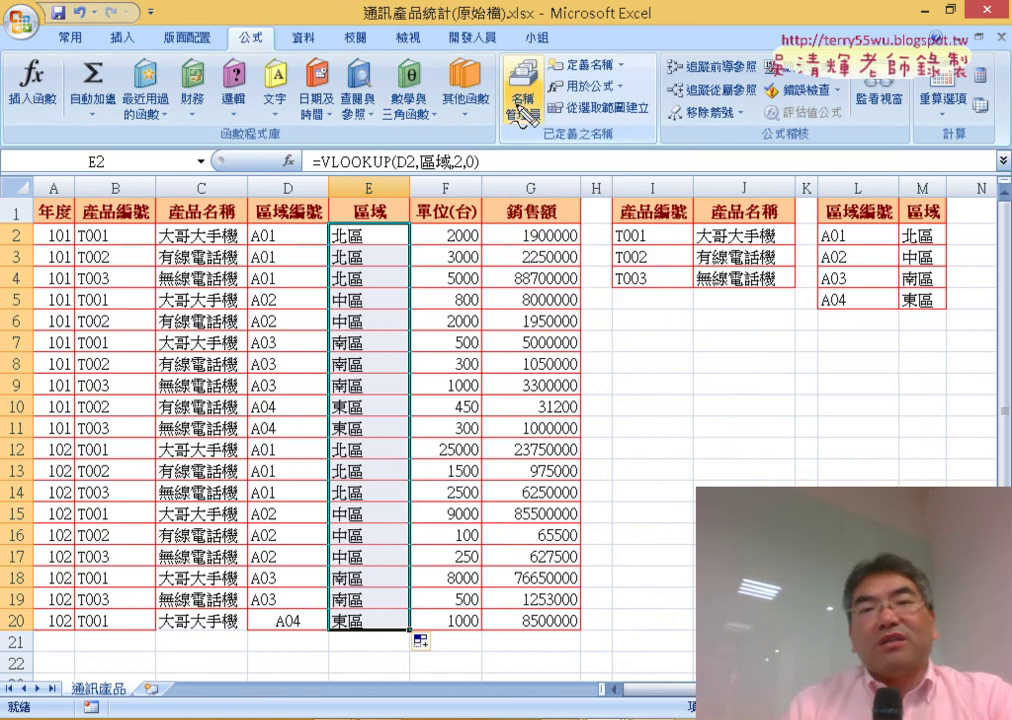
{"action": "left_click_drag", "start_coordinate": [560, 140], "coordinate": [567, 72]}
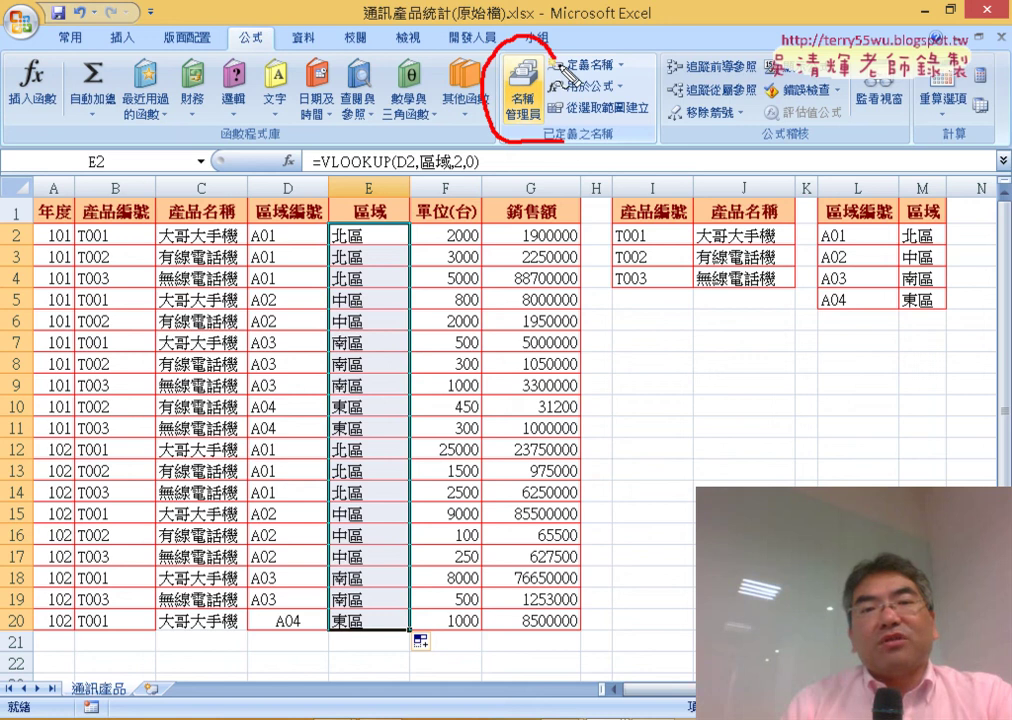
{"action": "left_click_drag", "start_coordinate": [200, 45], "coordinate": [478, 113]}
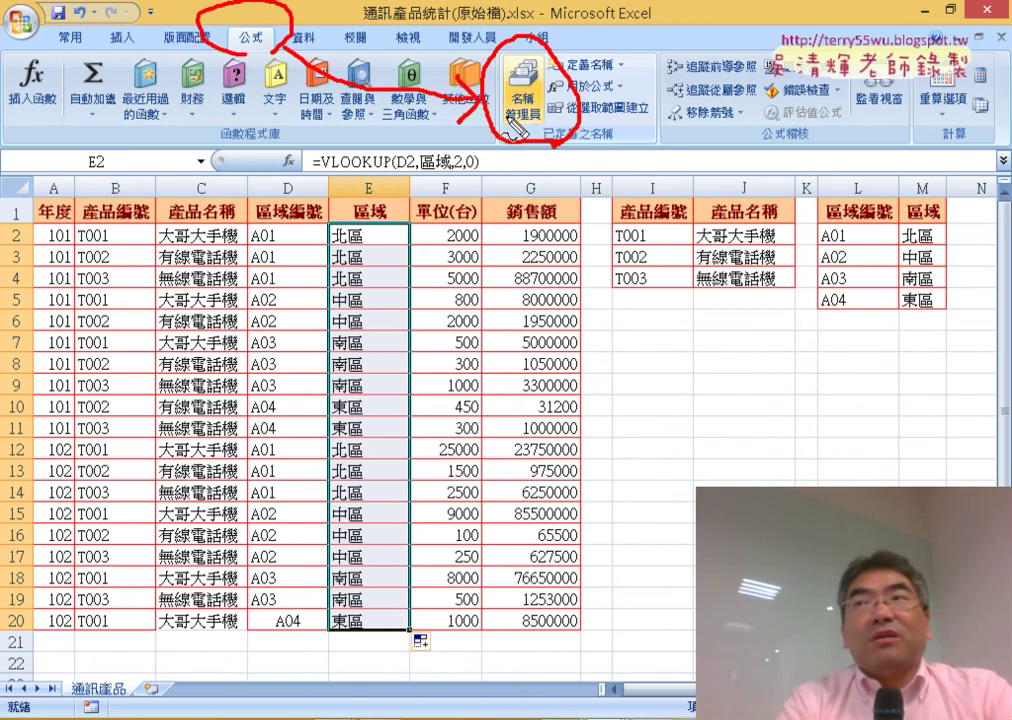
{"action": "key", "text": "Escape"}
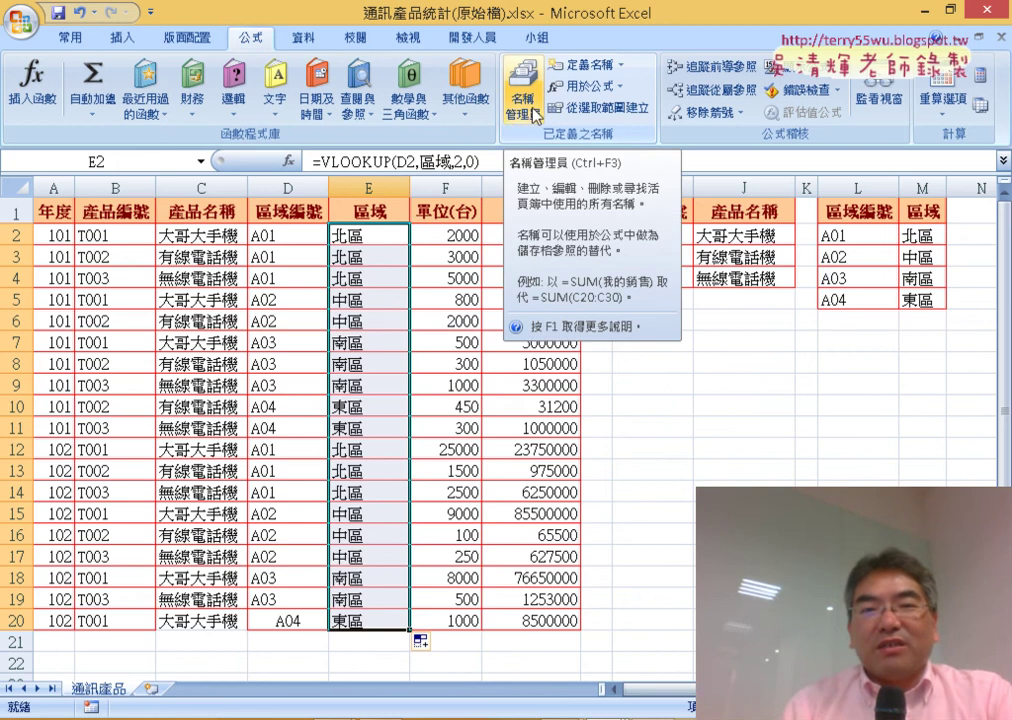
{"action": "left_click", "coordinate": [536, 112]}
{"action": "left_click", "coordinate": [170, 250]}
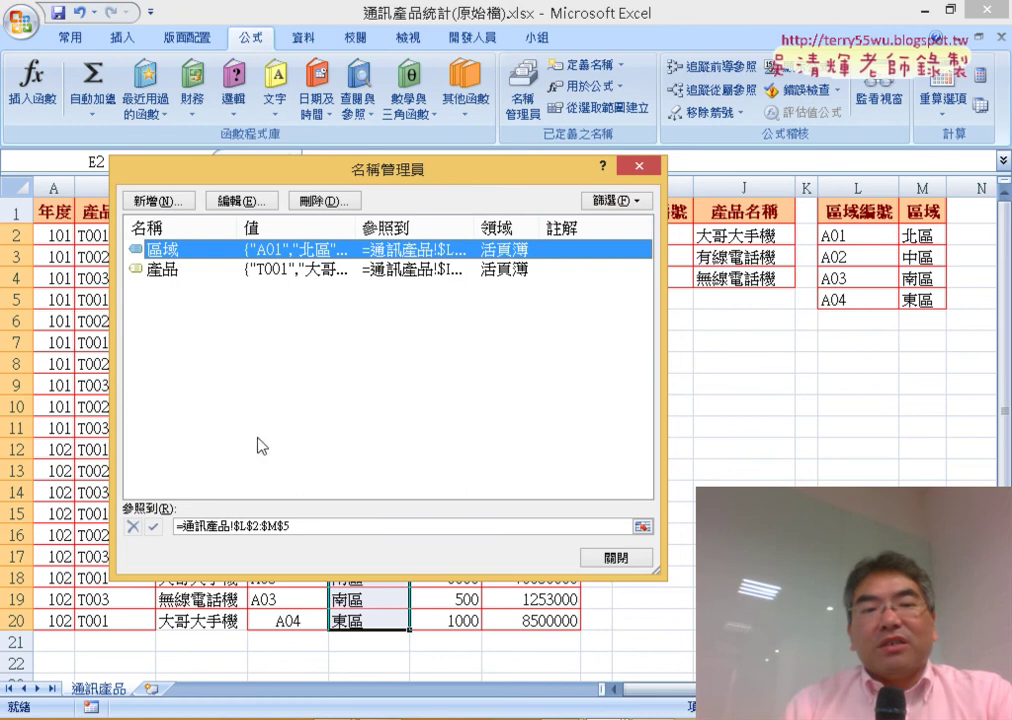
{"action": "left_click", "coordinate": [316, 527]}
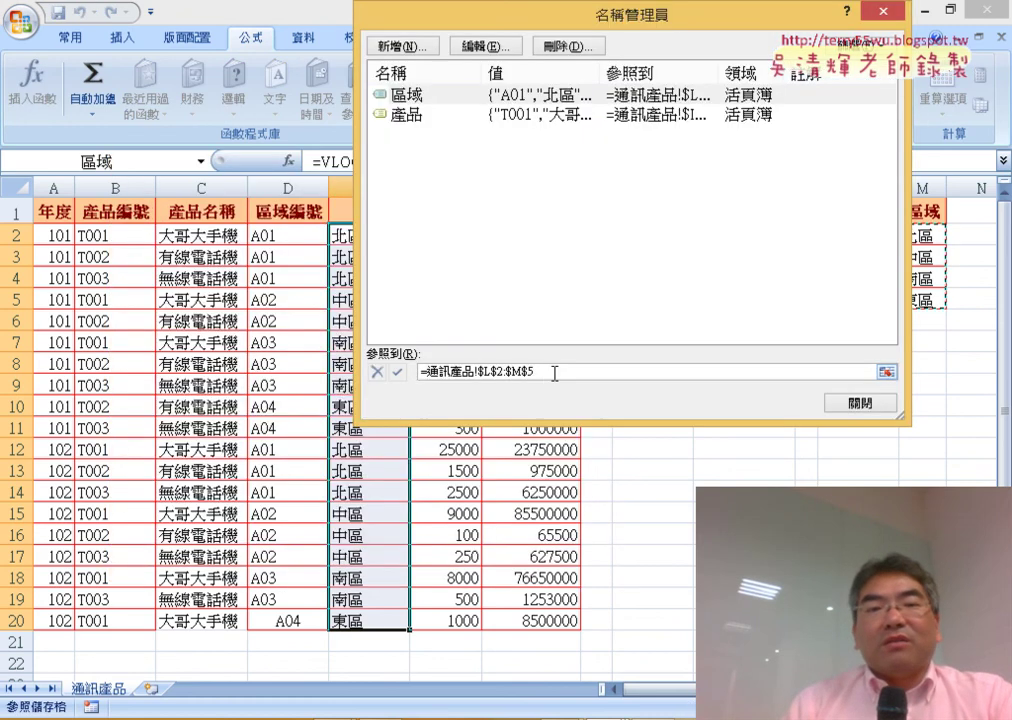
{"action": "left_click", "coordinate": [410, 114]}
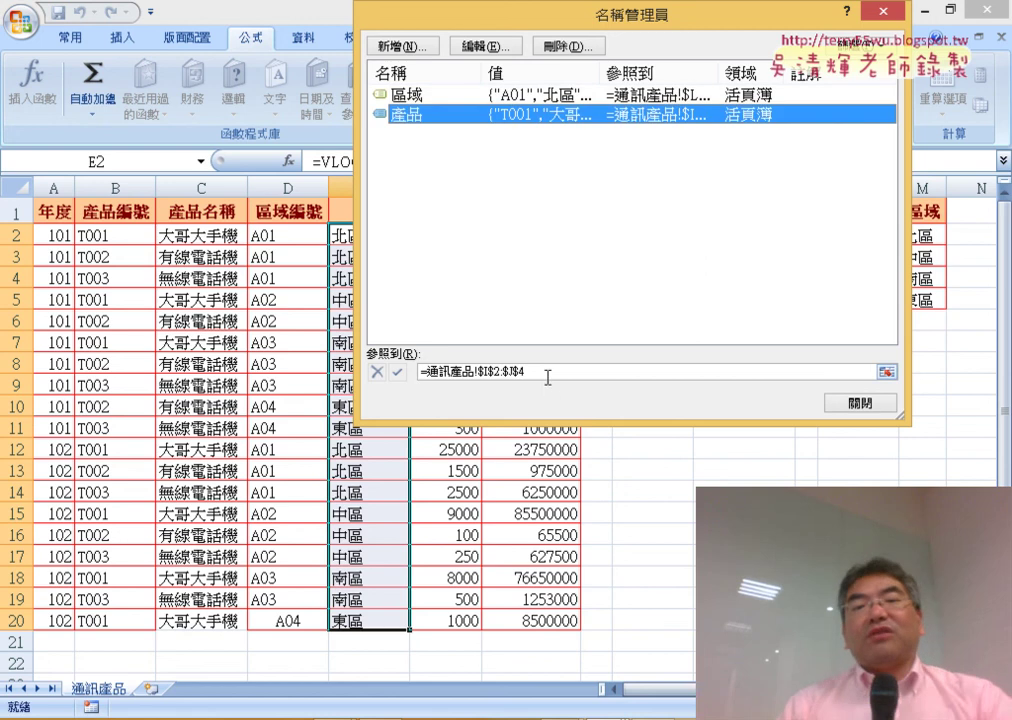
{"action": "left_click", "coordinate": [551, 372]}
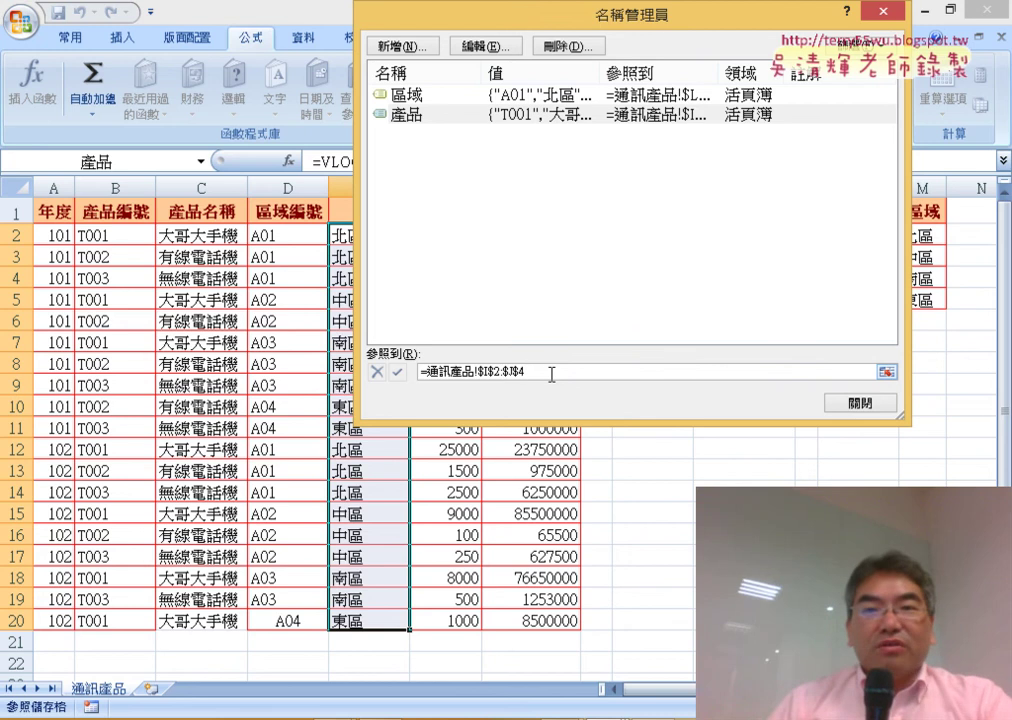
{"action": "key", "text": "Escape"}
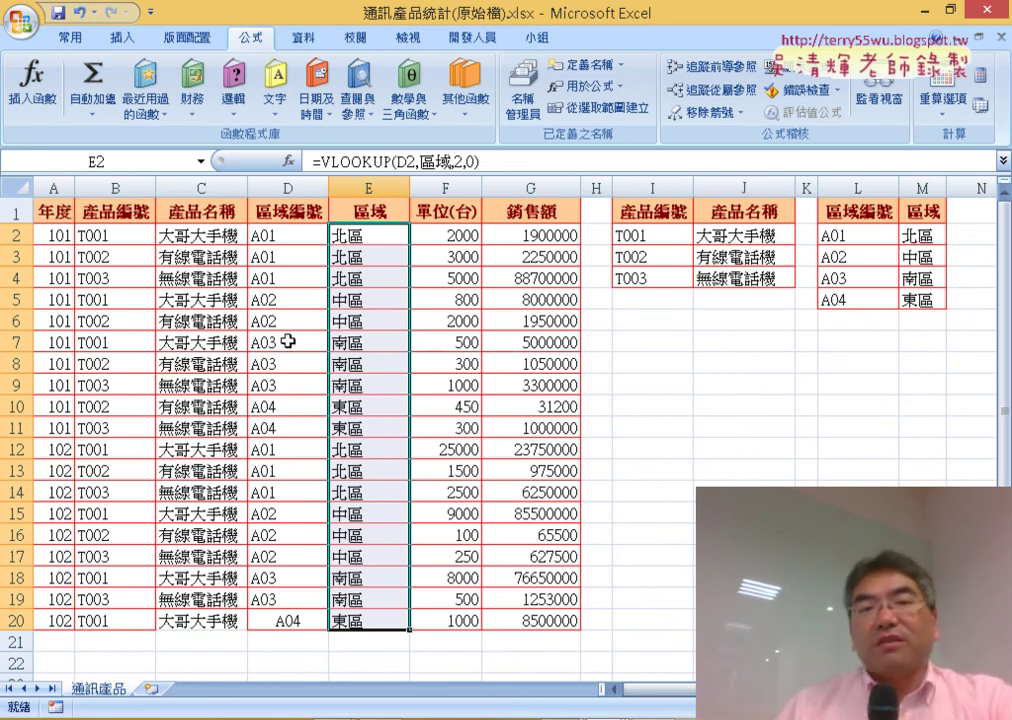
{"action": "left_click", "coordinate": [288, 341]}
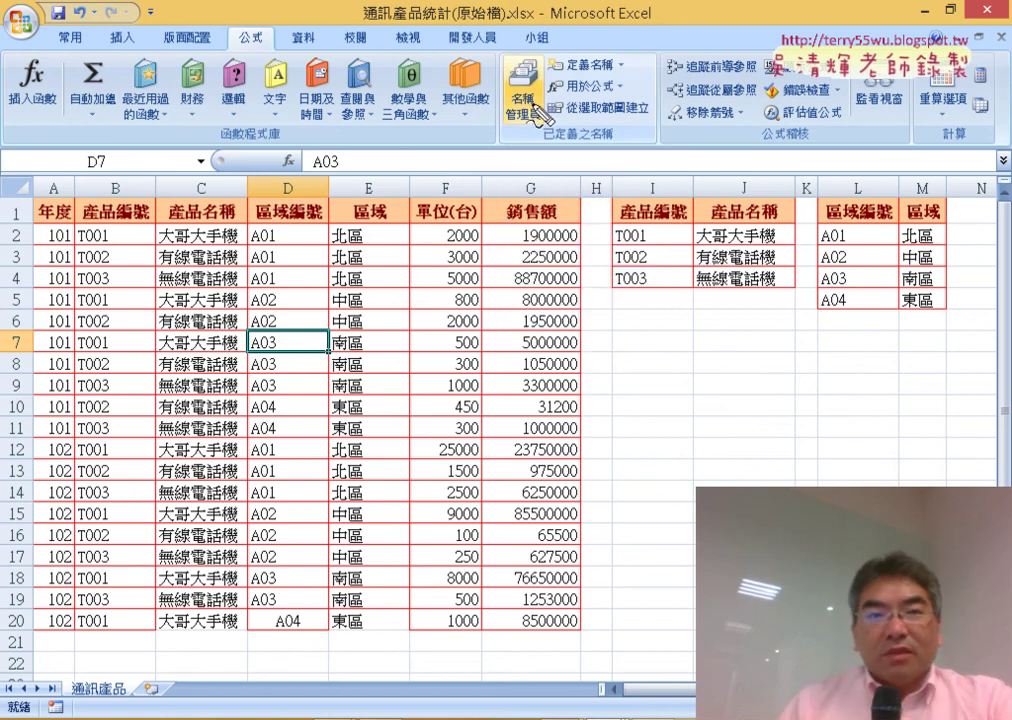
{"action": "mouse_move", "coordinate": [258, 40]}
{"action": "left_mouse_down"}
{"action": "mouse_move", "coordinate": [215, 36]}
{"action": "mouse_move", "coordinate": [290, 45]}
{"action": "left_mouse_up"}
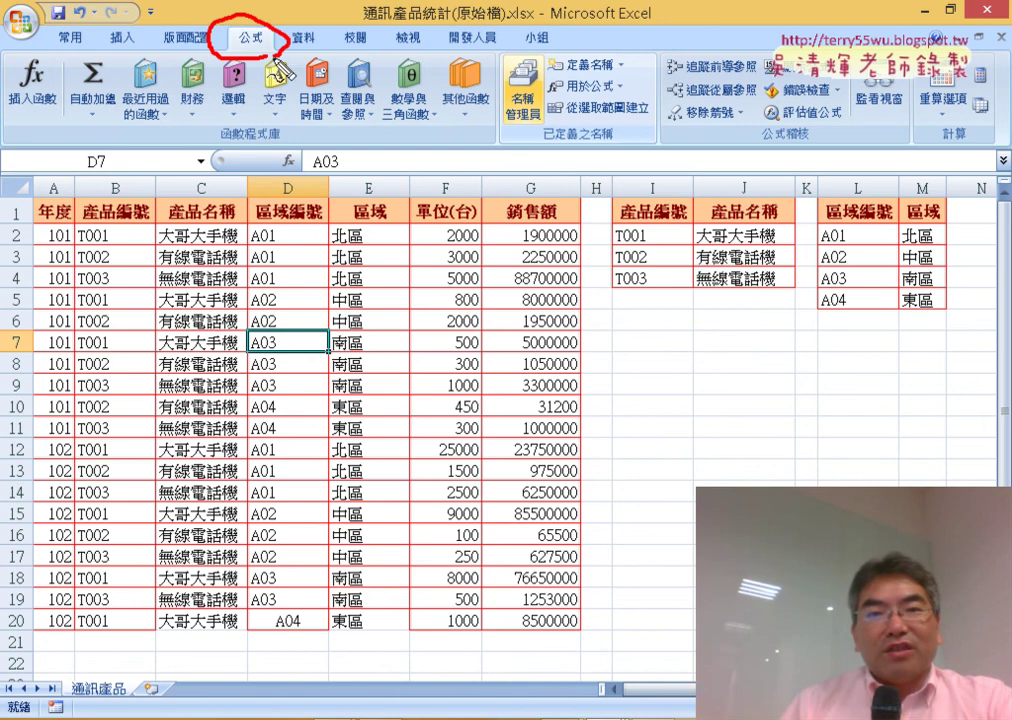
{"action": "mouse_move", "coordinate": [540, 152]}
{"action": "left_mouse_down"}
{"action": "mouse_move", "coordinate": [575, 44]}
{"action": "mouse_move", "coordinate": [468, 178]}
{"action": "left_mouse_up"}
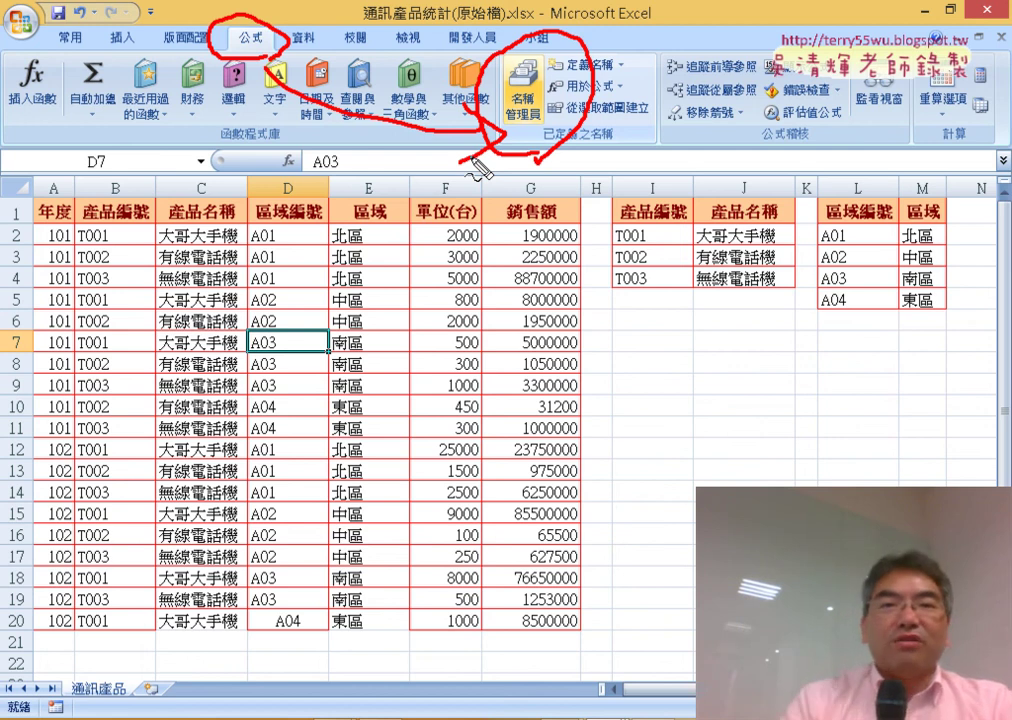
{"action": "key", "text": "Escape"}
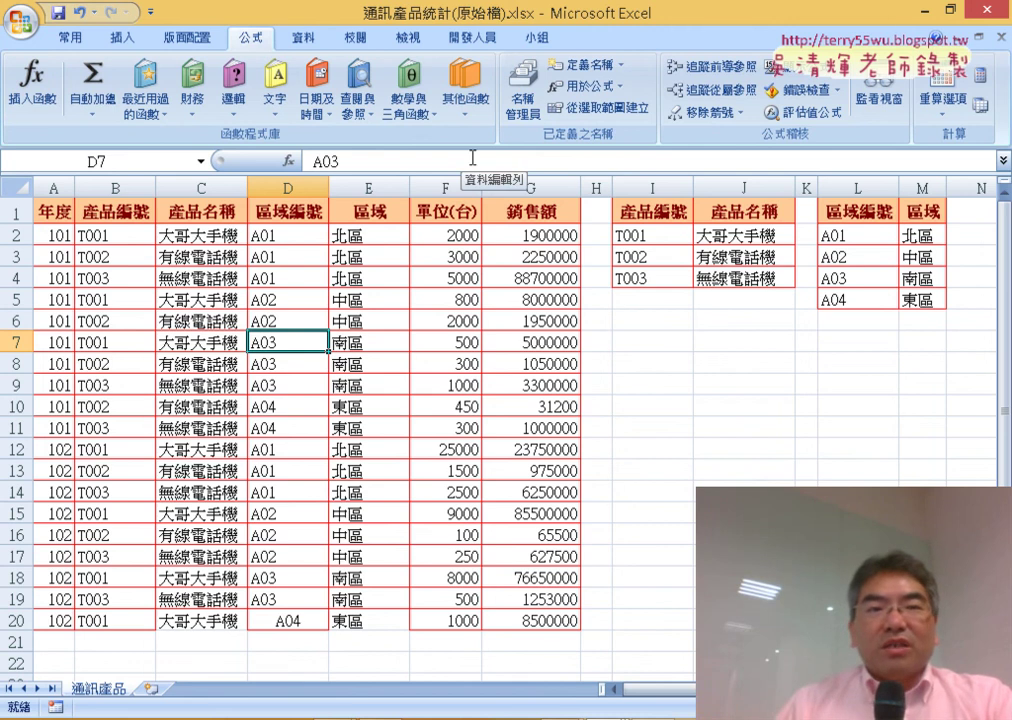
Step: With the Insert tools showing, select the 通訊產品 sales data A1:G20, ending inside it
{"action": "left_click", "coordinate": [122, 37]}
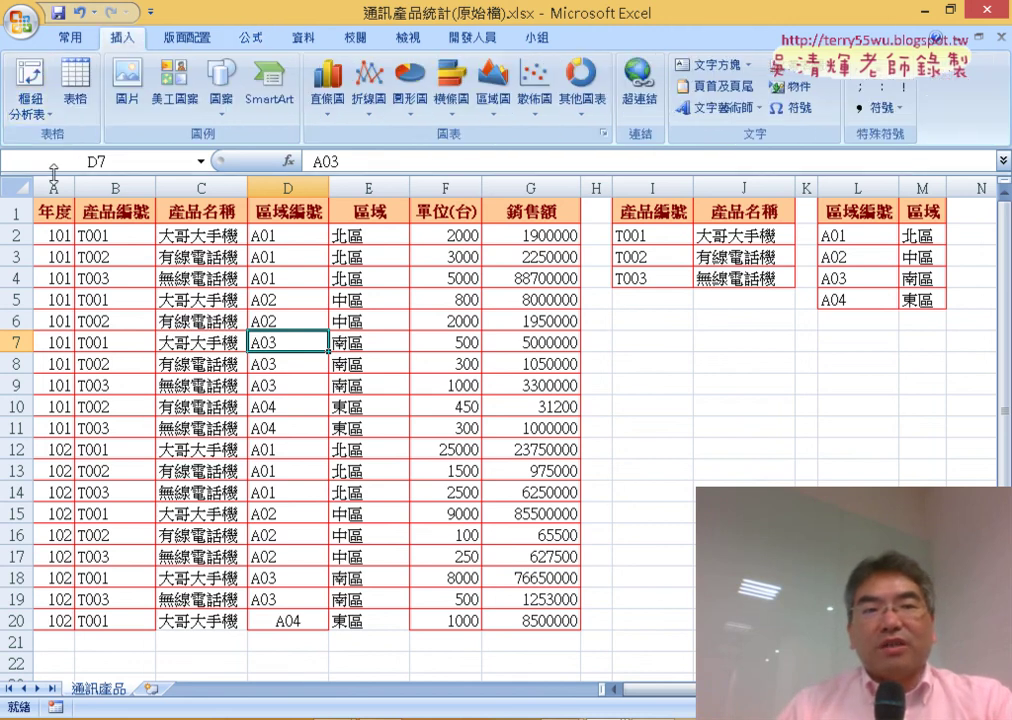
{"action": "left_click_drag", "start_coordinate": [50, 211], "coordinate": [509, 611]}
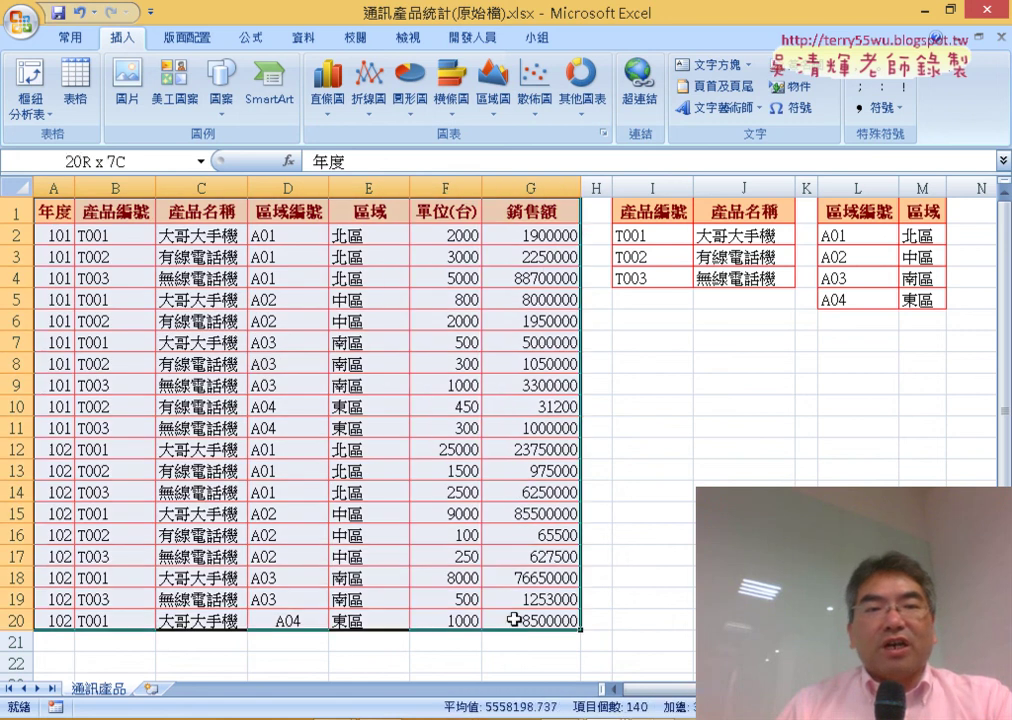
{"action": "left_click", "coordinate": [215, 187]}
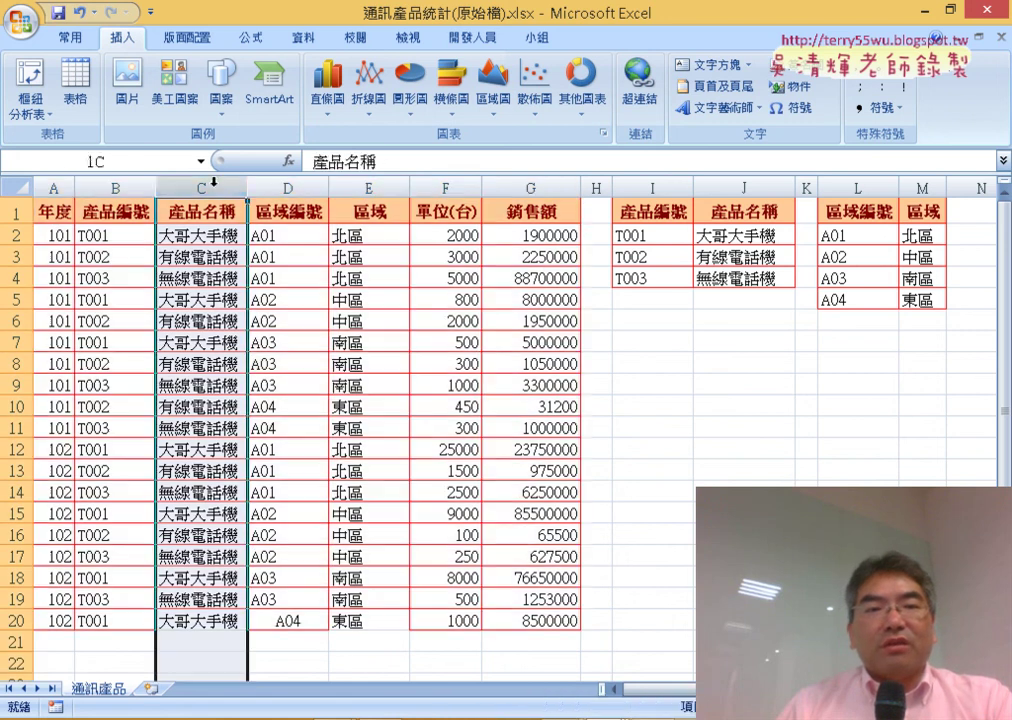
{"action": "left_click", "coordinate": [366, 178]}
{"action": "left_click", "coordinate": [318, 318]}
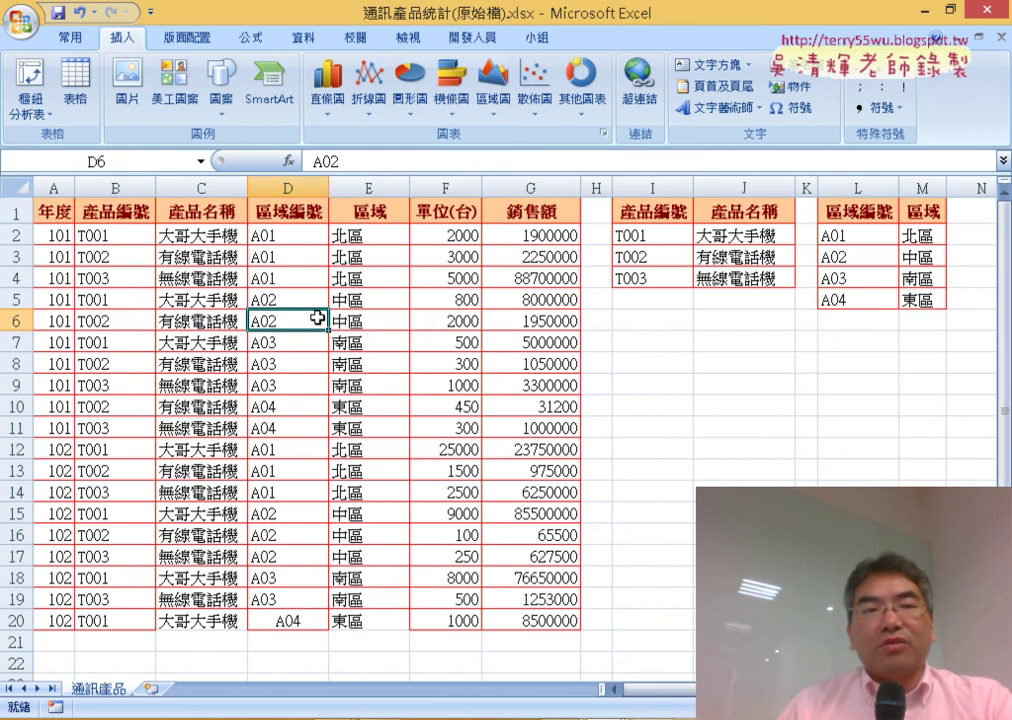
Step: Insert a PivotTable from the sales data onto a new worksheet
{"action": "left_click", "coordinate": [30, 72]}
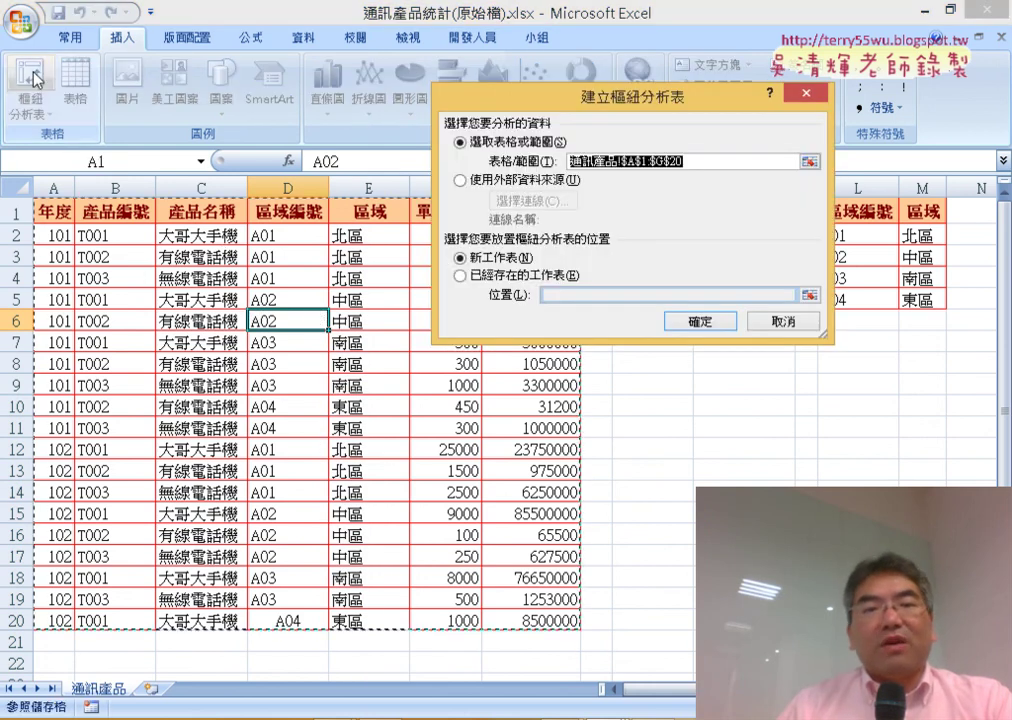
{"action": "left_click", "coordinate": [697, 321]}
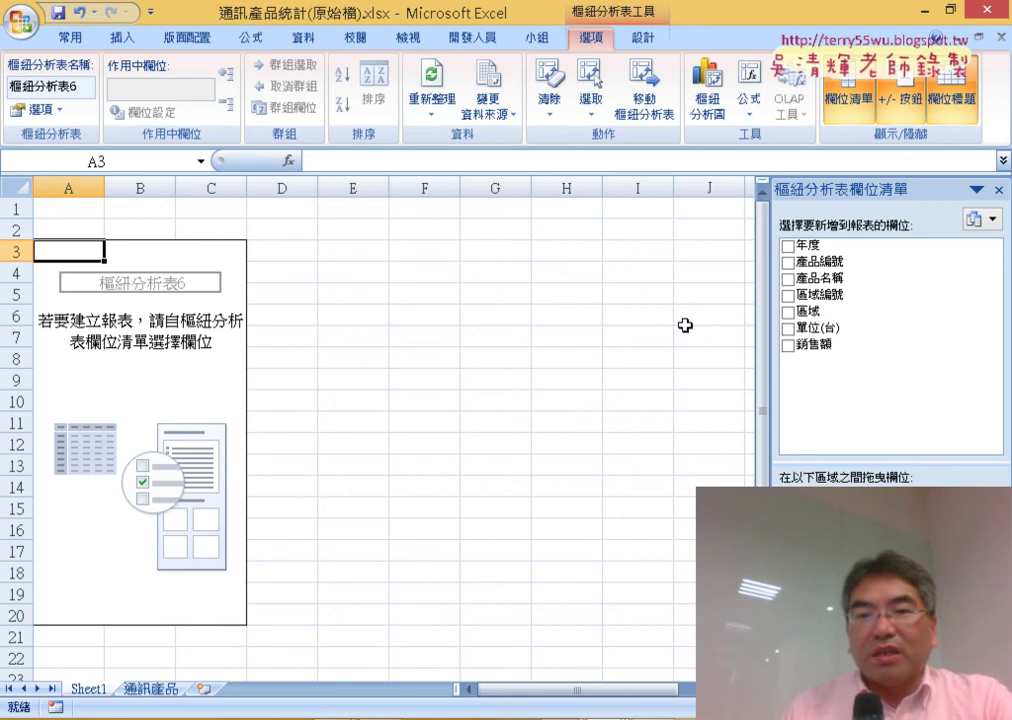
Step: Put 產品名稱 and 年度 in rows, 區域 in columns, and sum 銷售額 as values
{"action": "left_click", "coordinate": [815, 279]}
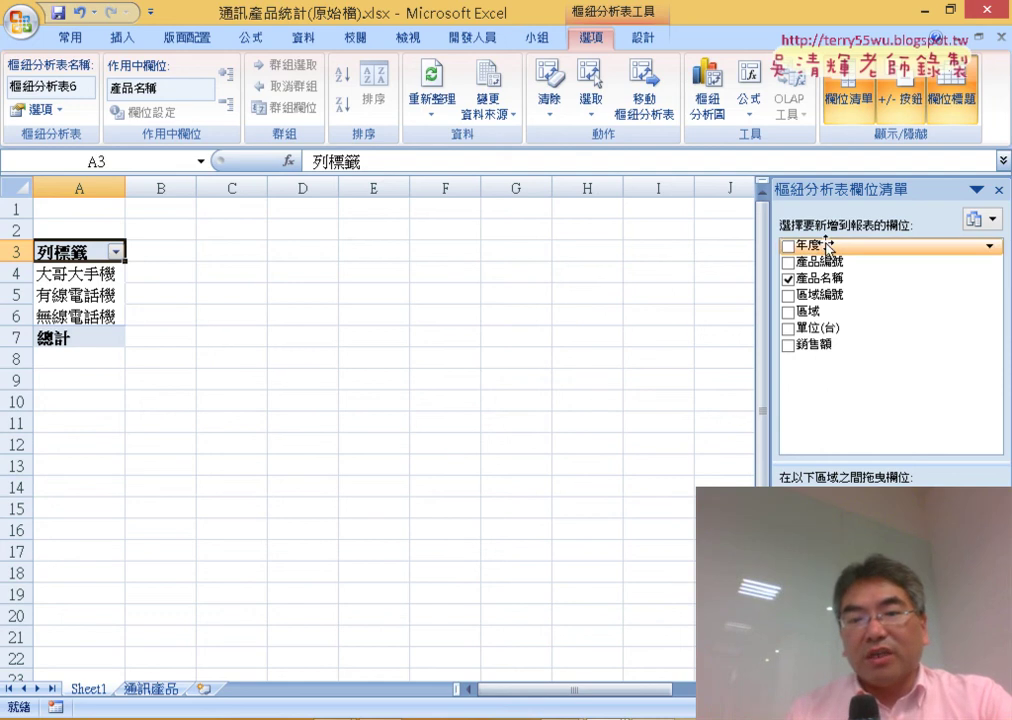
{"action": "left_click_drag", "start_coordinate": [826, 246], "coordinate": [847, 469]}
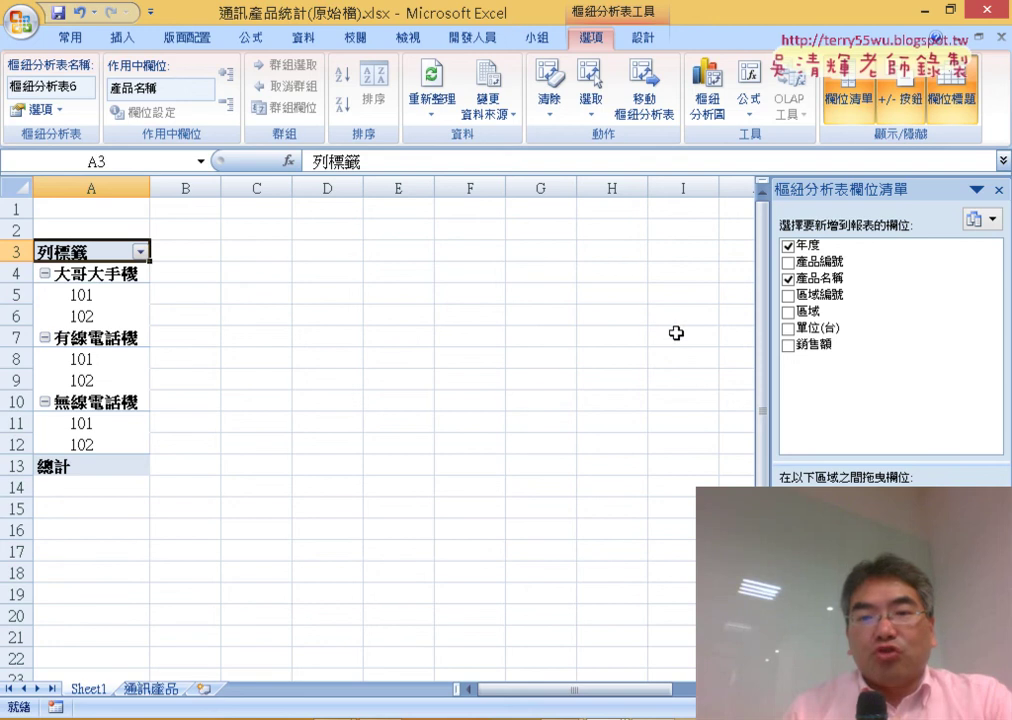
{"action": "left_click_drag", "start_coordinate": [802, 311], "coordinate": [852, 350]}
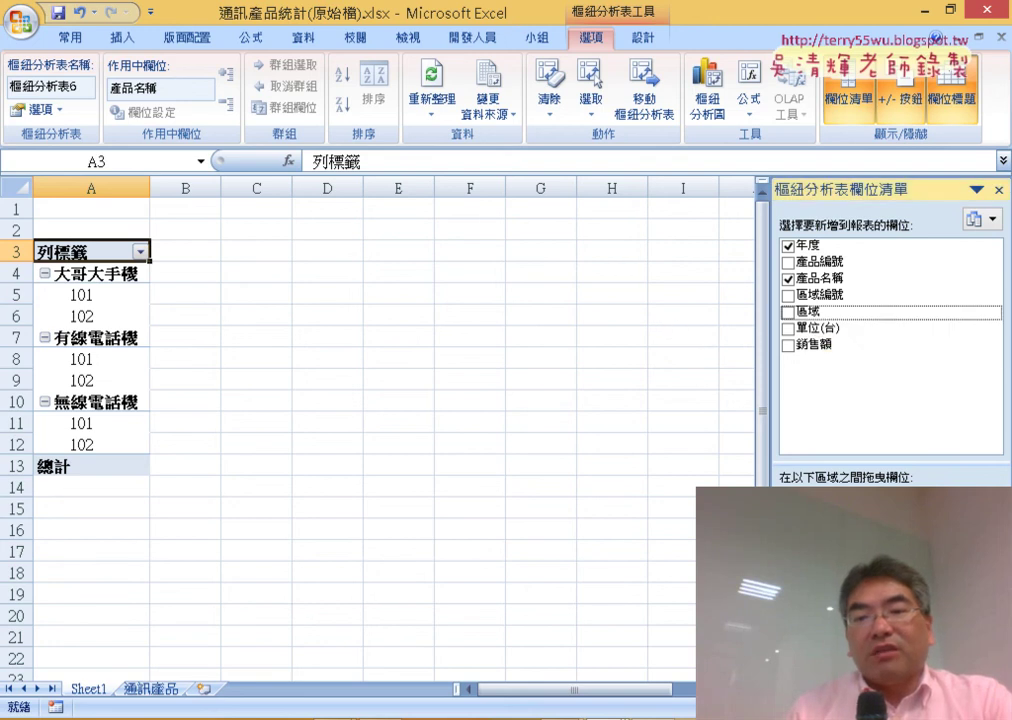
{"action": "left_click_drag", "start_coordinate": [852, 350], "coordinate": [935, 540]}
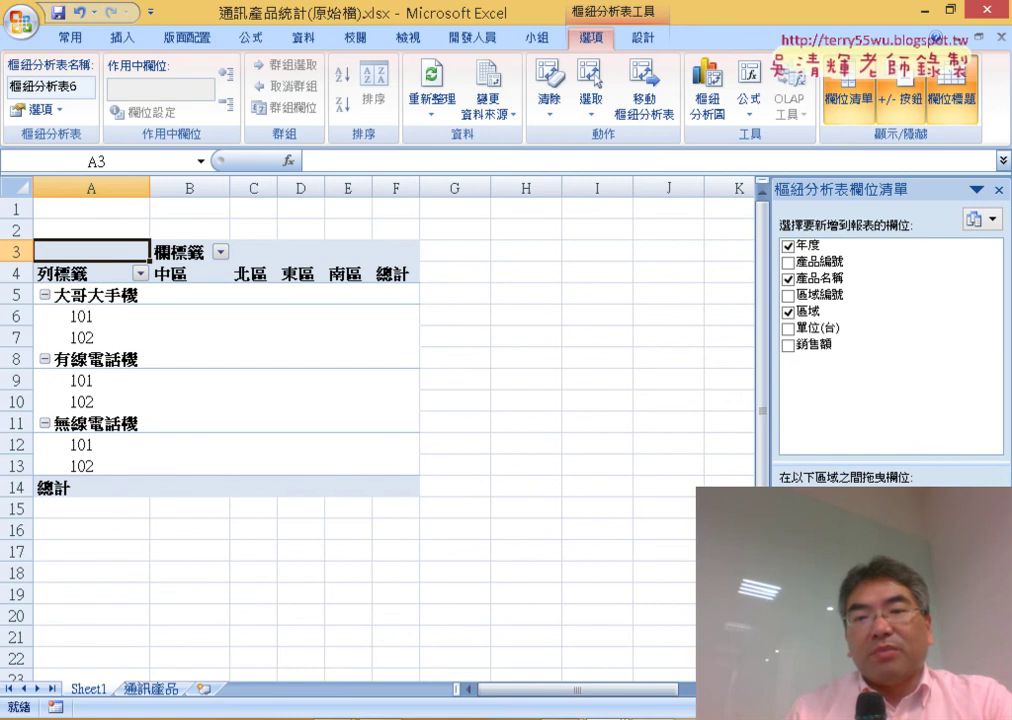
{"action": "left_click_drag", "start_coordinate": [806, 345], "coordinate": [850, 520]}
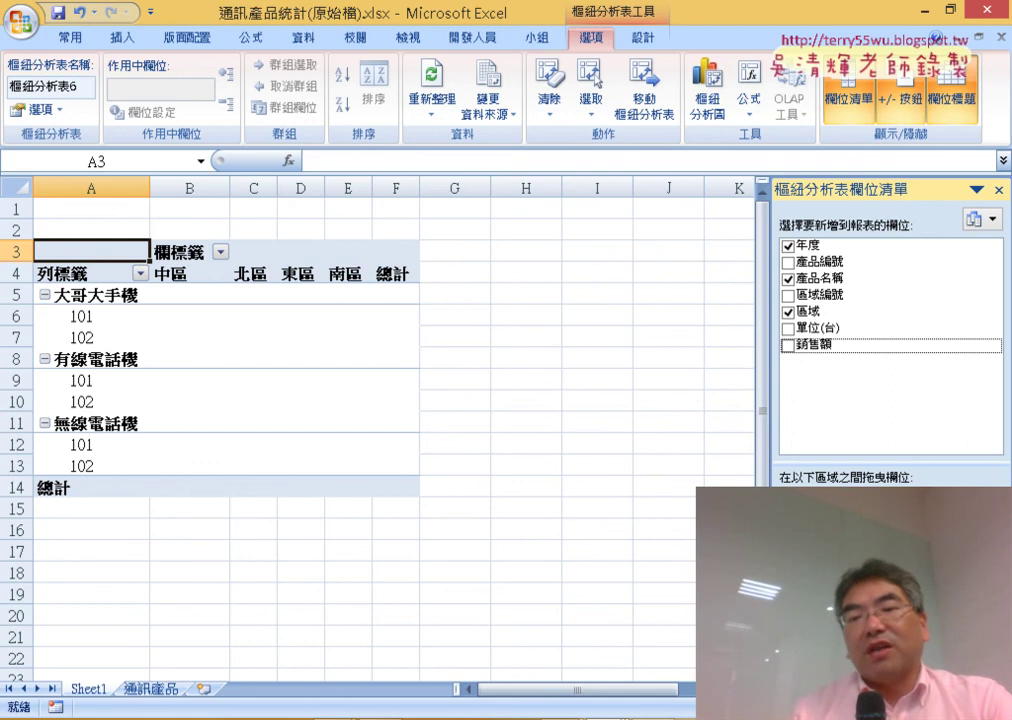
{"action": "left_click_drag", "start_coordinate": [850, 520], "coordinate": [935, 620]}
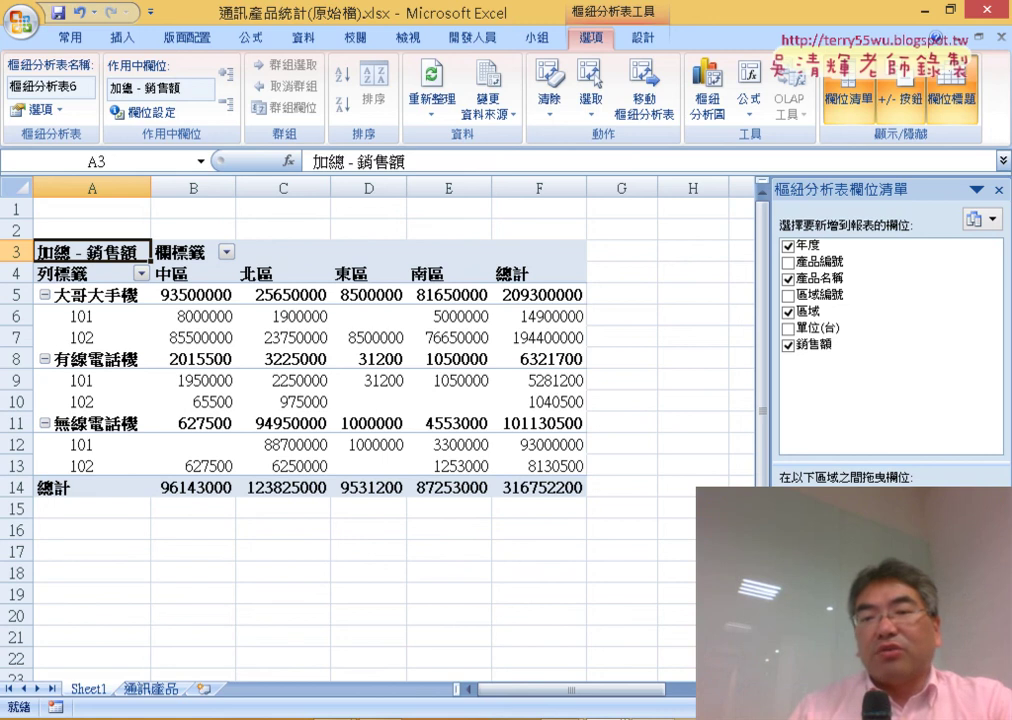
Step: Replace the 銷售額 values with Sum of 單位(台), reaching a grand total of 63200
{"action": "left_click_drag", "start_coordinate": [945, 640], "coordinate": [902, 375]}
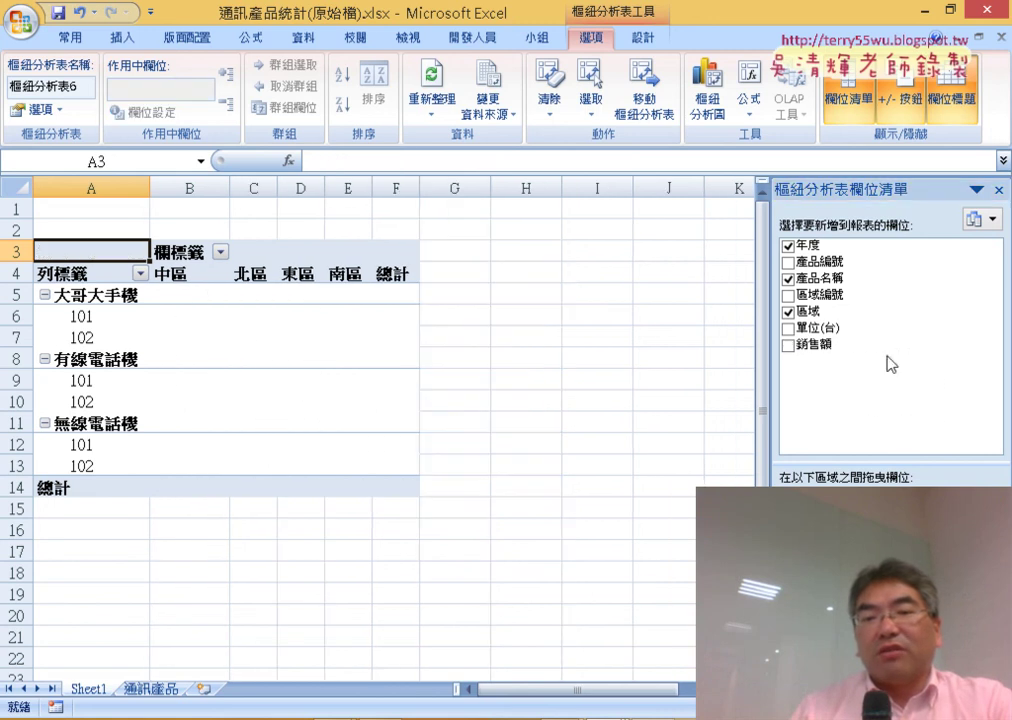
{"action": "left_click", "coordinate": [788, 328]}
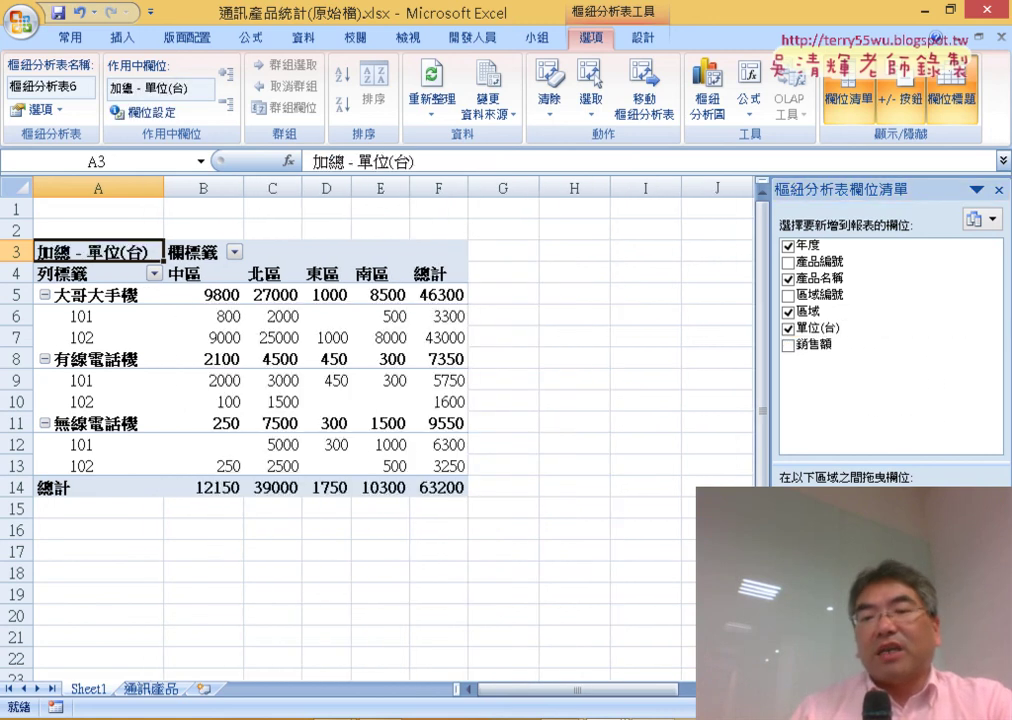
{"action": "left_click_drag", "start_coordinate": [945, 640], "coordinate": [908, 393]}
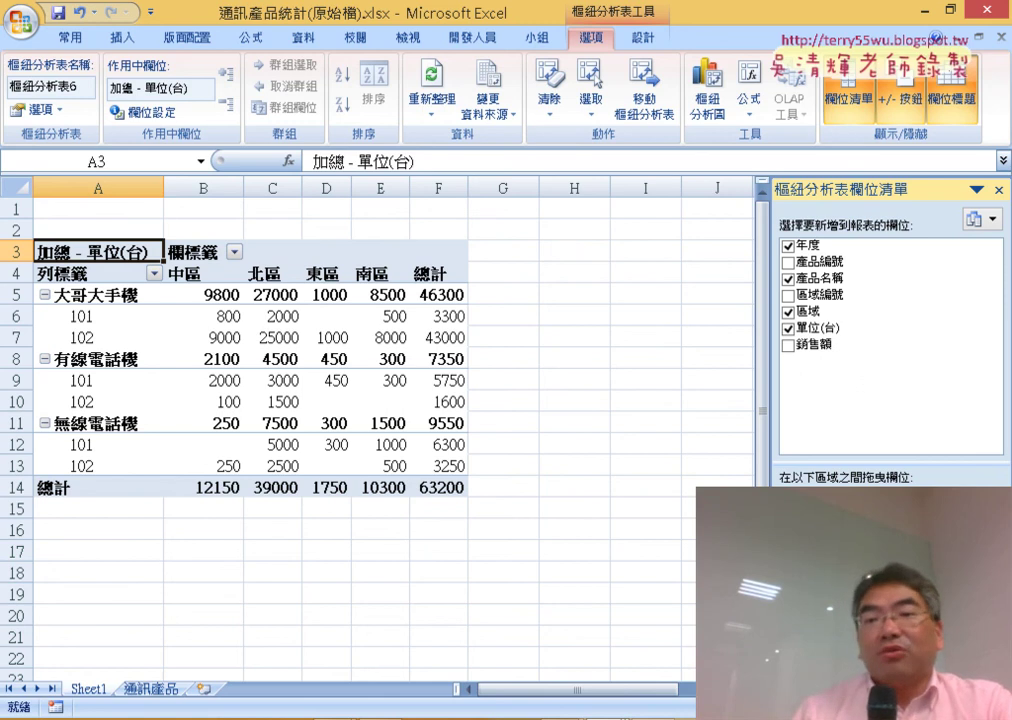
{"action": "left_click_drag", "start_coordinate": [905, 383], "coordinate": [916, 346]}
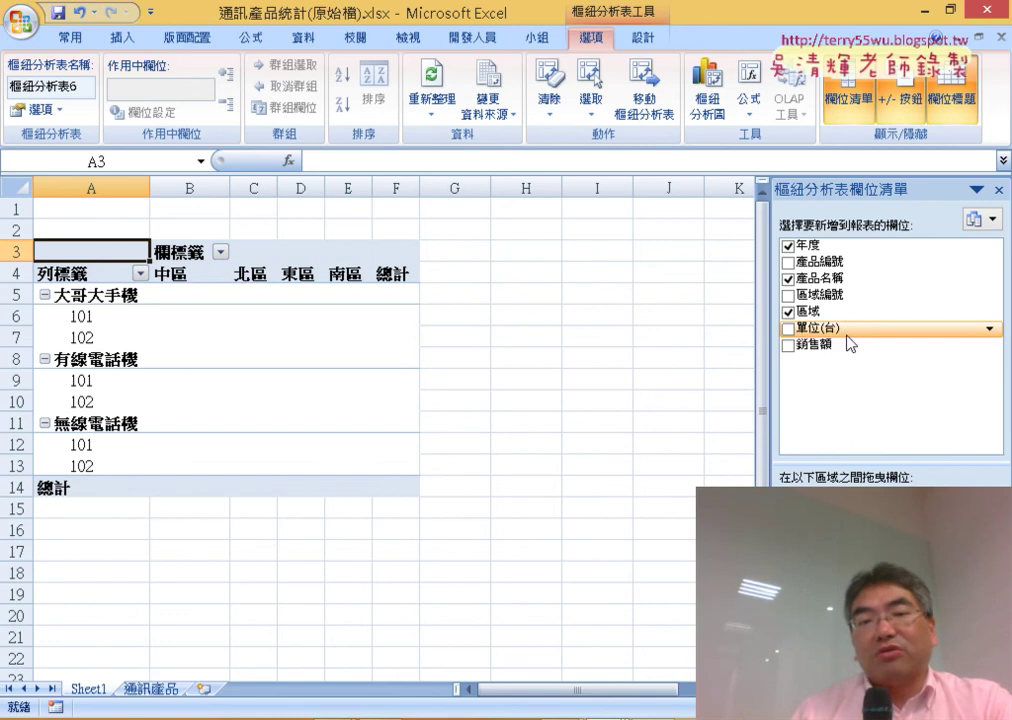
{"action": "mouse_move", "coordinate": [848, 340]}
{"action": "left_mouse_down"}
{"action": "mouse_move", "coordinate": [850, 530]}
{"action": "mouse_move", "coordinate": [930, 640]}
{"action": "left_mouse_up"}
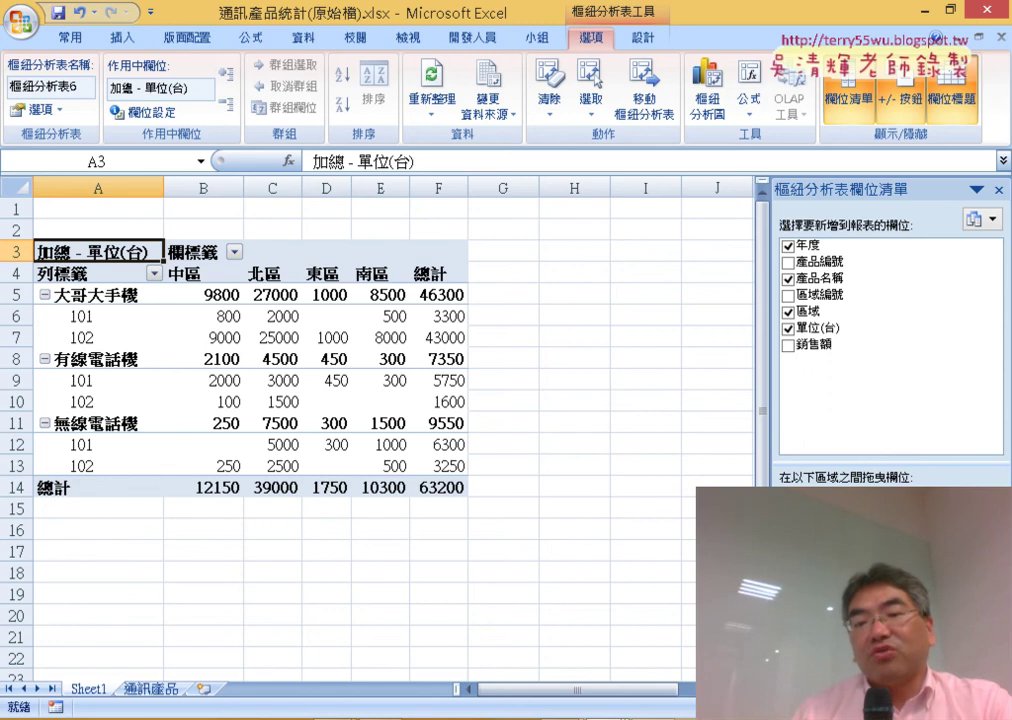
{"action": "left_click_drag", "start_coordinate": [930, 640], "coordinate": [942, 411]}
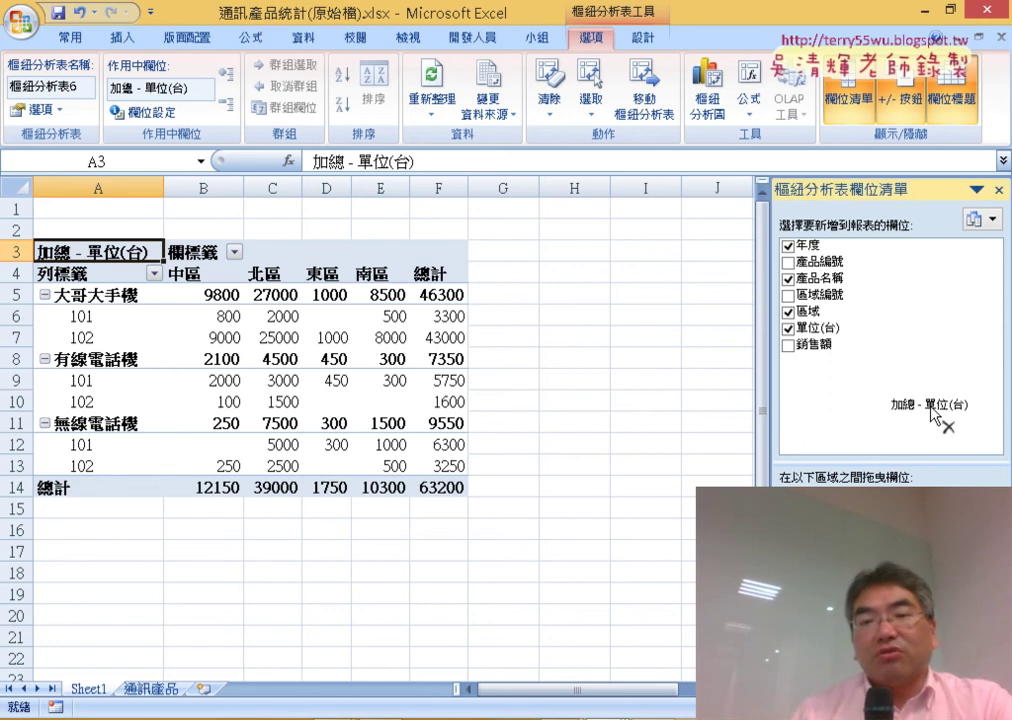
{"action": "left_click_drag", "start_coordinate": [818, 345], "coordinate": [850, 530]}
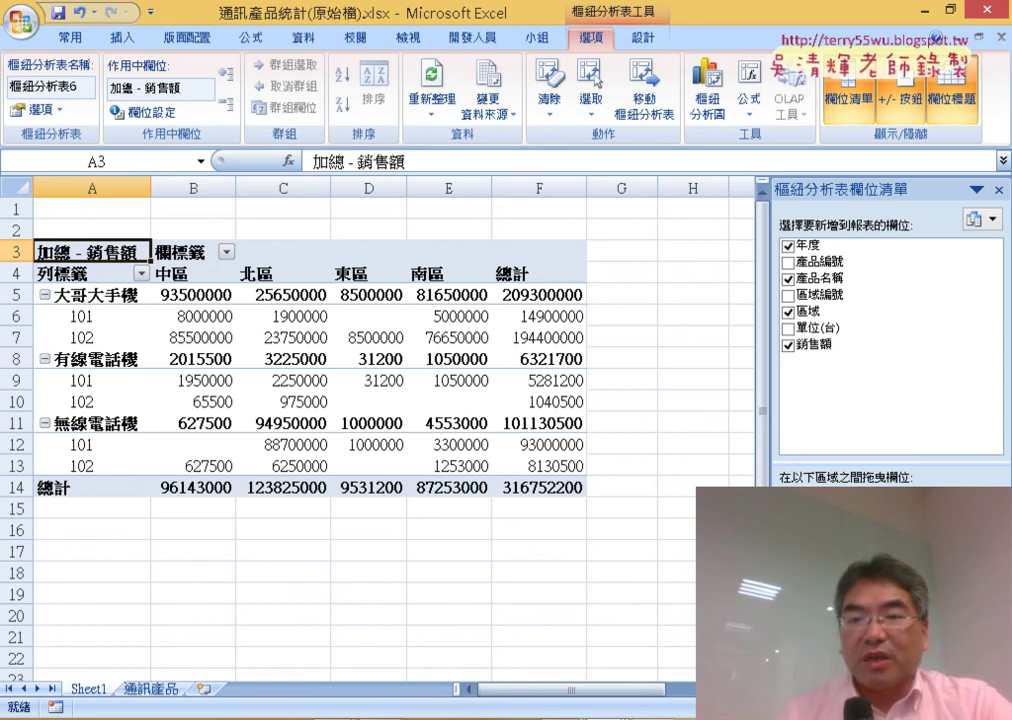
{"action": "left_click_drag", "start_coordinate": [940, 640], "coordinate": [917, 402]}
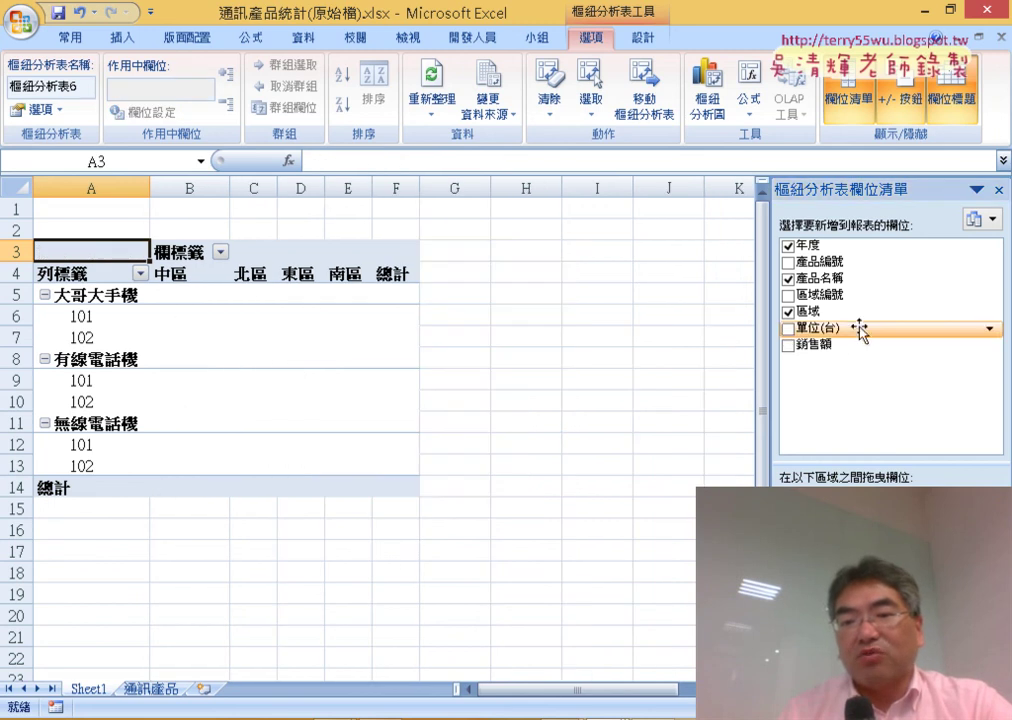
{"action": "left_click_drag", "start_coordinate": [859, 330], "coordinate": [940, 640]}
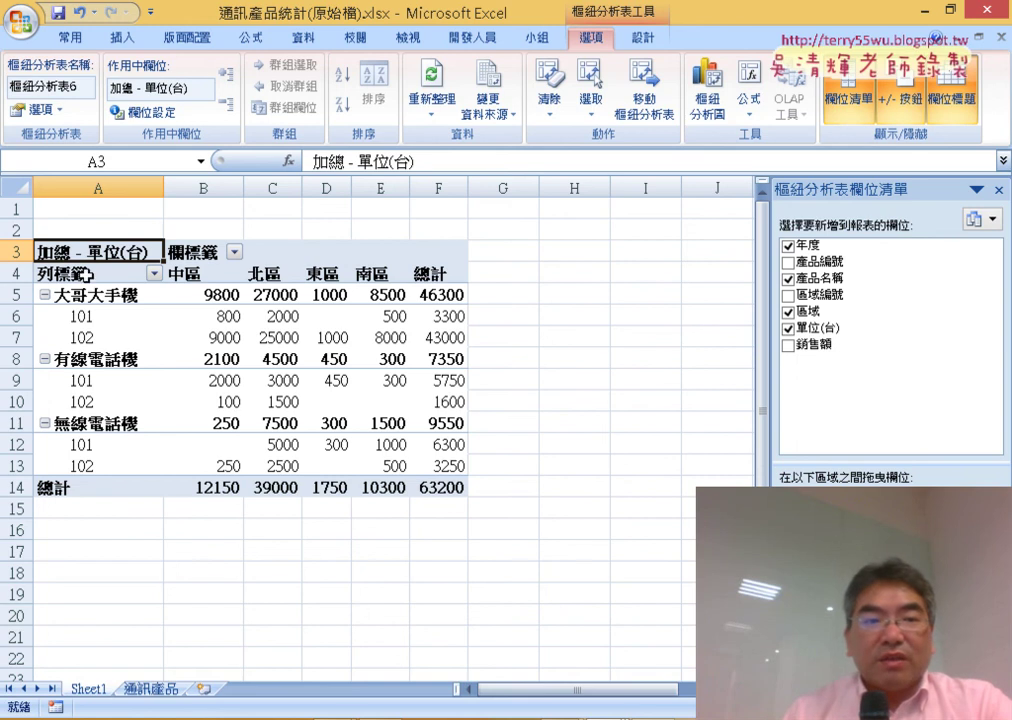
{"action": "key", "text": "F2"}
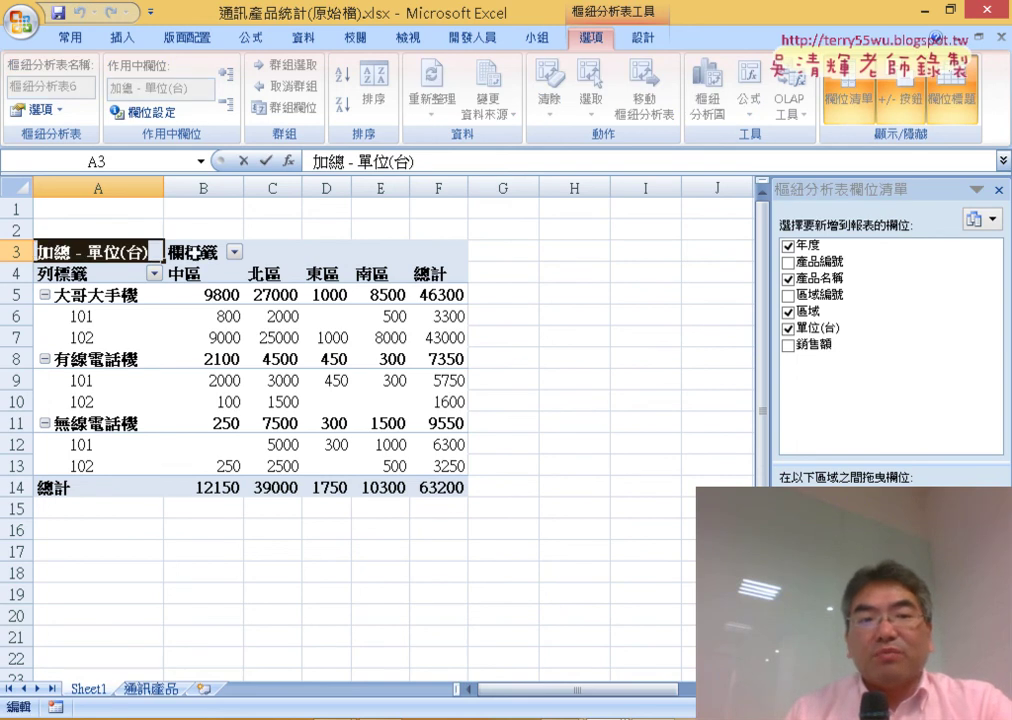
{"action": "left_click", "coordinate": [172, 252]}
{"action": "left_click", "coordinate": [92, 278]}
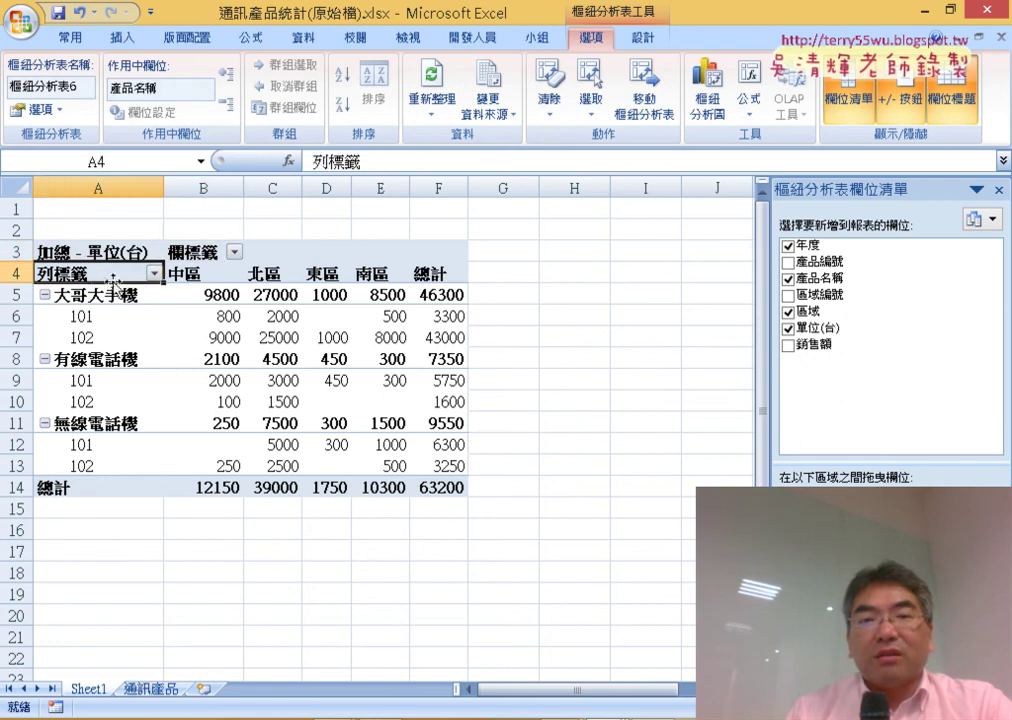
{"action": "left_click", "coordinate": [226, 252]}
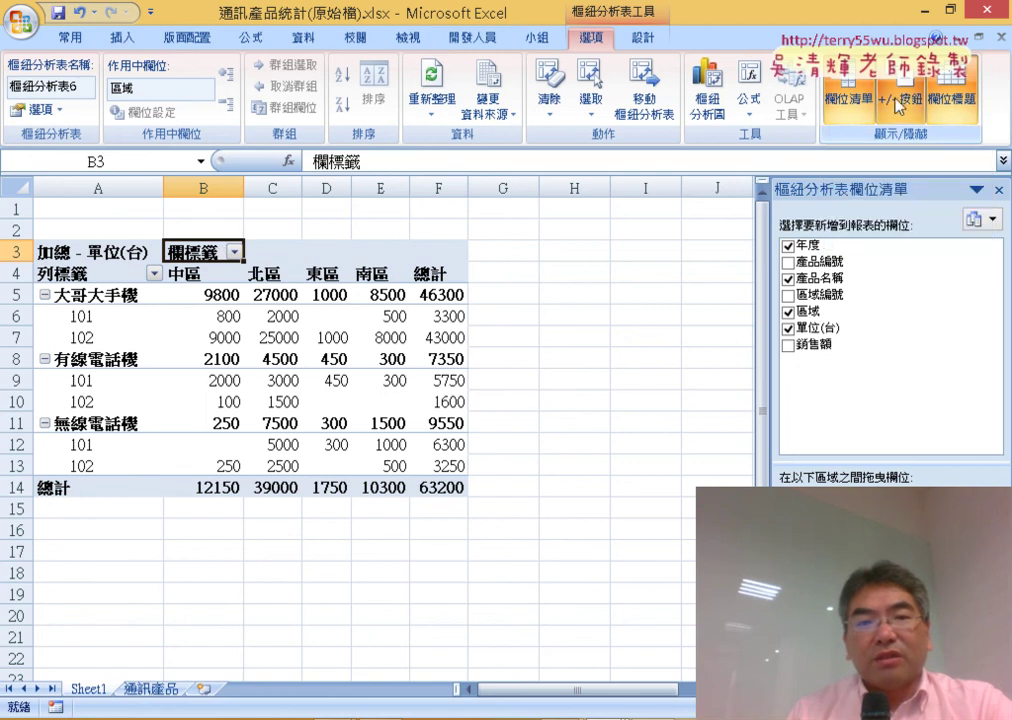
{"action": "left_click", "coordinate": [898, 104]}
{"action": "left_click", "coordinate": [898, 104]}
{"action": "left_click", "coordinate": [949, 108]}
{"action": "left_click", "coordinate": [949, 108]}
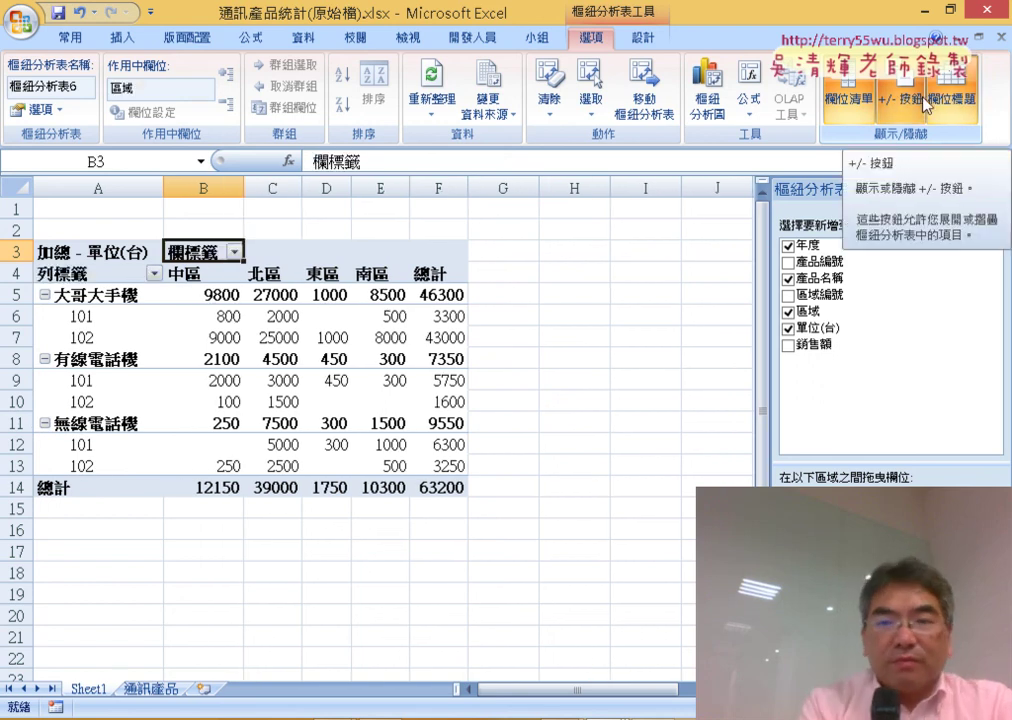
{"action": "left_click", "coordinate": [933, 107]}
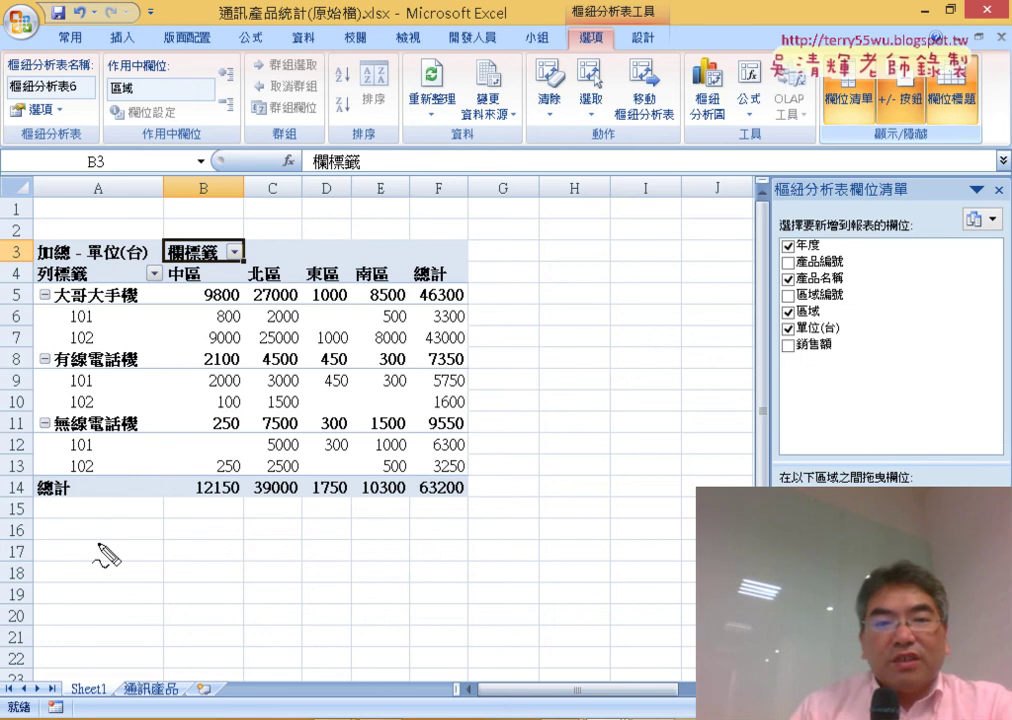
{"action": "mouse_move", "coordinate": [316, 522]}
{"action": "left_mouse_down"}
{"action": "mouse_move", "coordinate": [447, 302]}
{"action": "mouse_move", "coordinate": [358, 500]}
{"action": "left_mouse_up"}
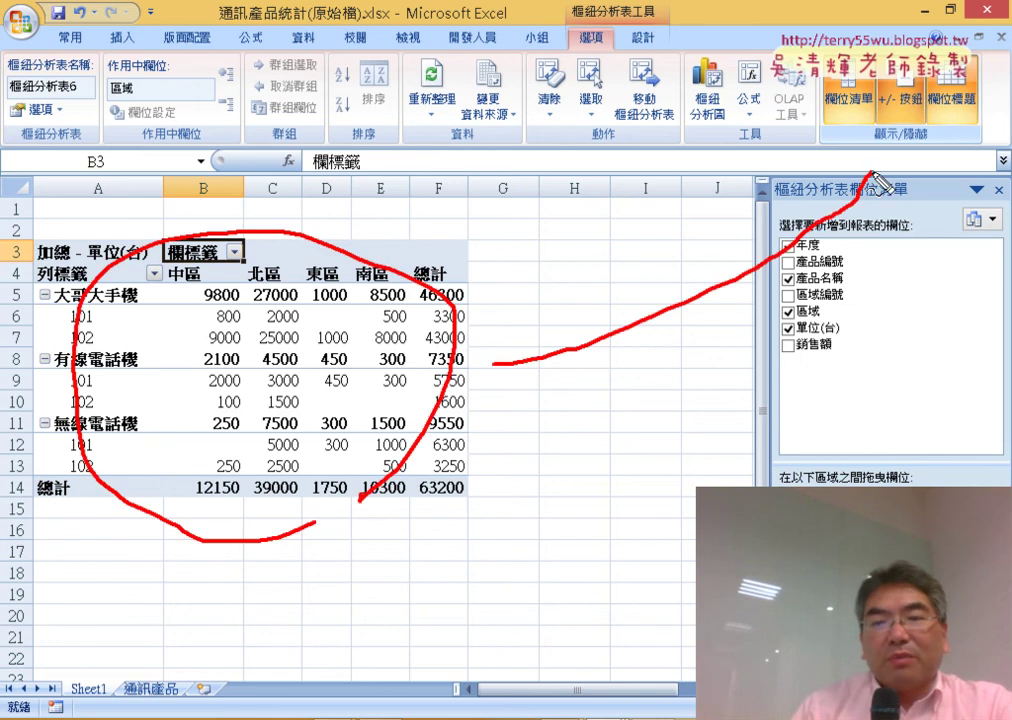
{"action": "mouse_move", "coordinate": [493, 364]}
{"action": "left_mouse_down"}
{"action": "mouse_move", "coordinate": [877, 143]}
{"action": "mouse_move", "coordinate": [917, 156]}
{"action": "left_mouse_up"}
{"action": "mouse_move", "coordinate": [790, 102]}
{"action": "left_mouse_down"}
{"action": "mouse_move", "coordinate": [955, 130]}
{"action": "mouse_move", "coordinate": [940, 129]}
{"action": "left_mouse_up"}
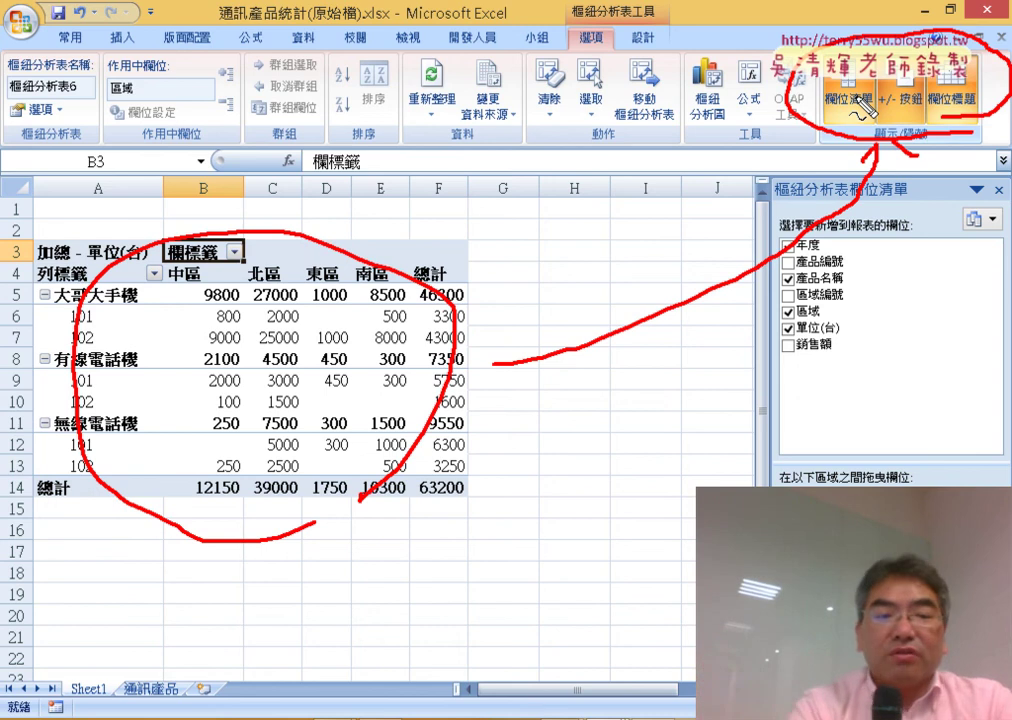
{"action": "key", "text": "Escape"}
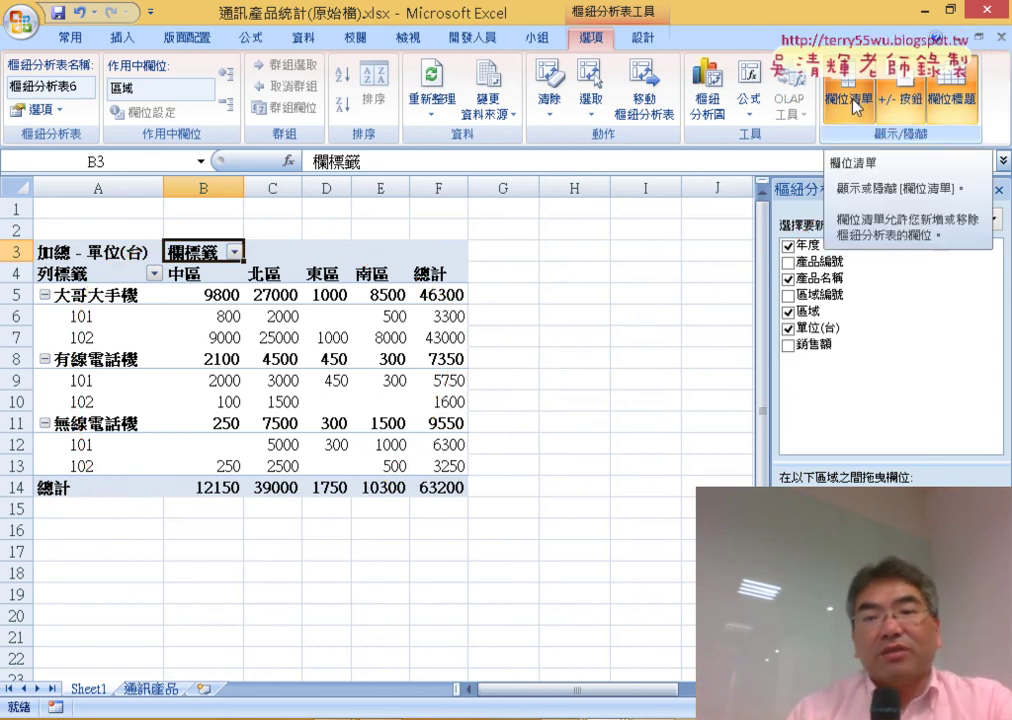
{"action": "left_click", "coordinate": [858, 104]}
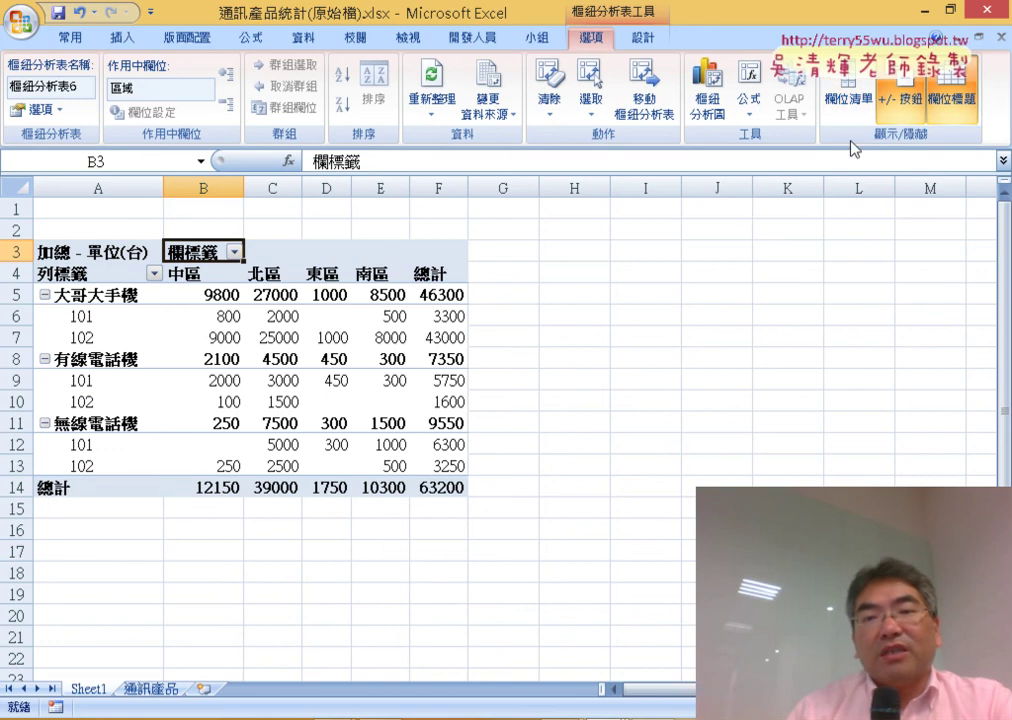
{"action": "left_click", "coordinate": [849, 101]}
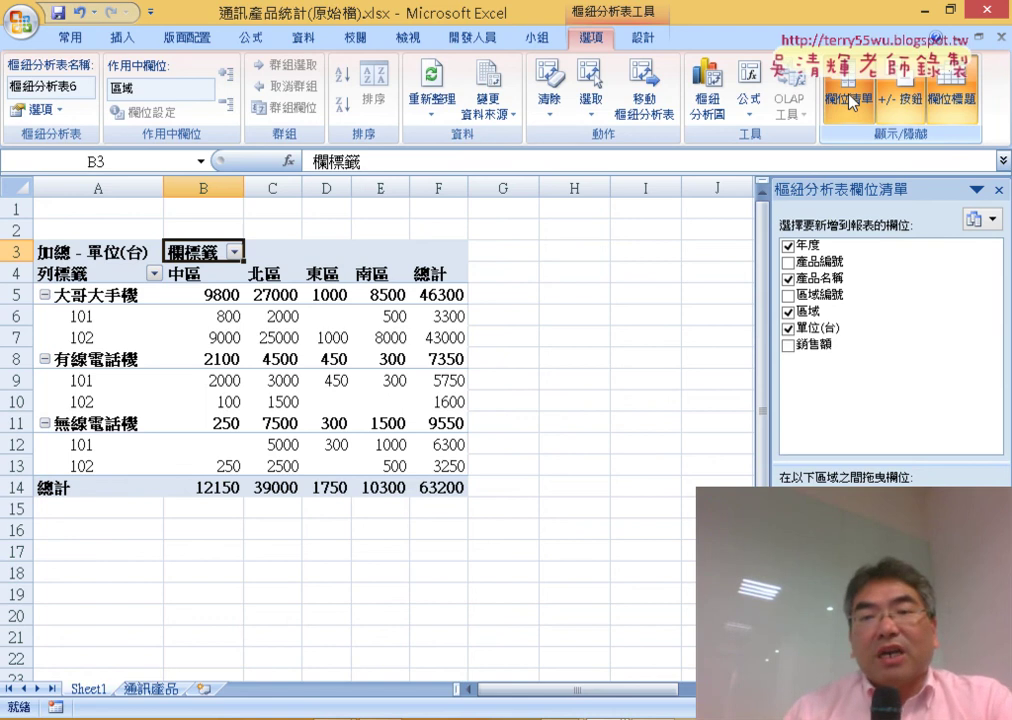
{"action": "left_click", "coordinate": [903, 110]}
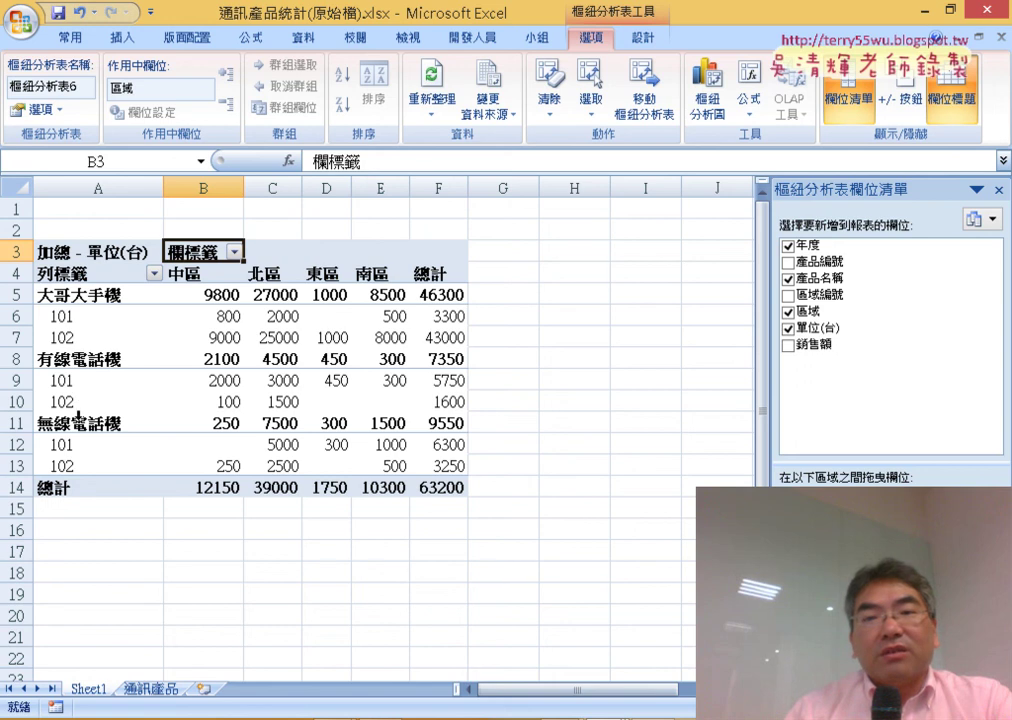
{"action": "left_click", "coordinate": [903, 105]}
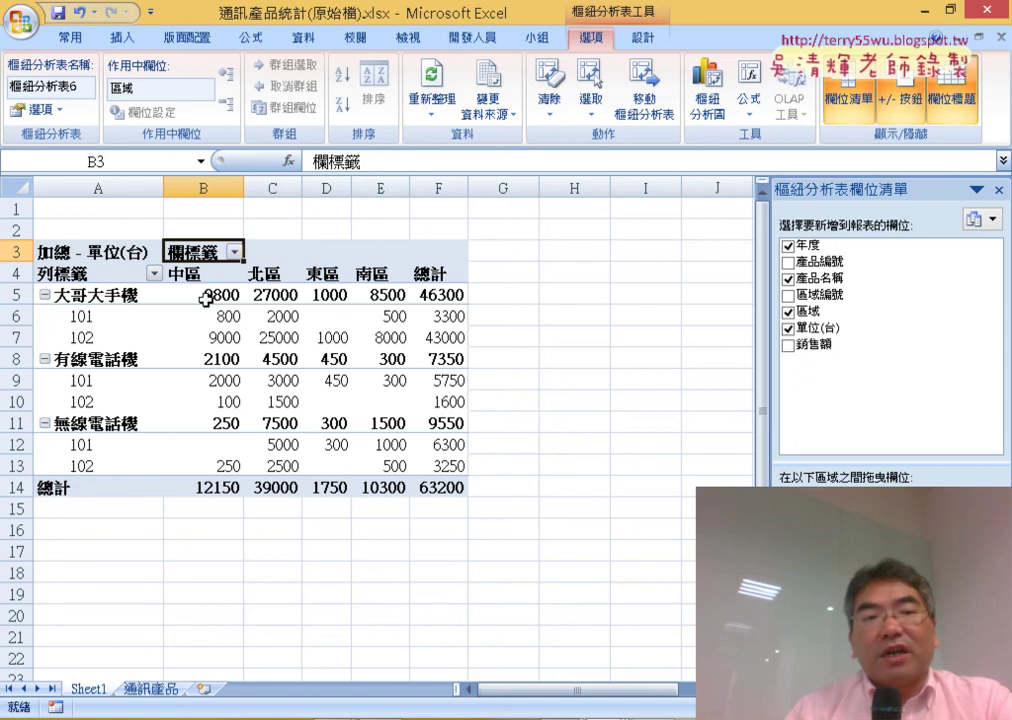
{"action": "left_click", "coordinate": [45, 295]}
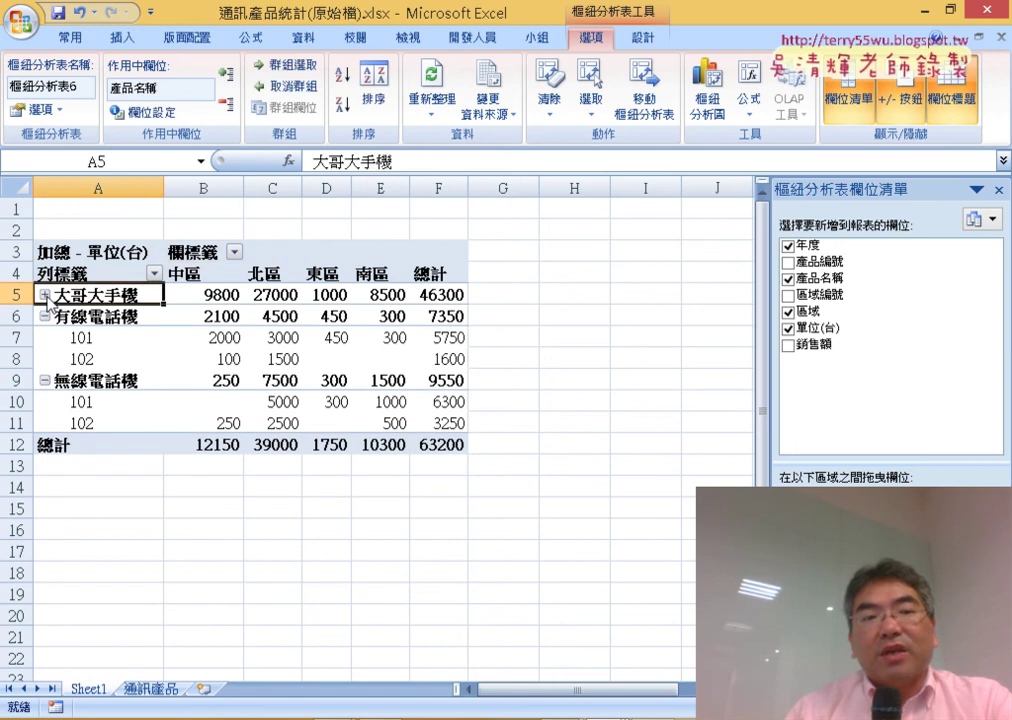
{"action": "left_click", "coordinate": [45, 295]}
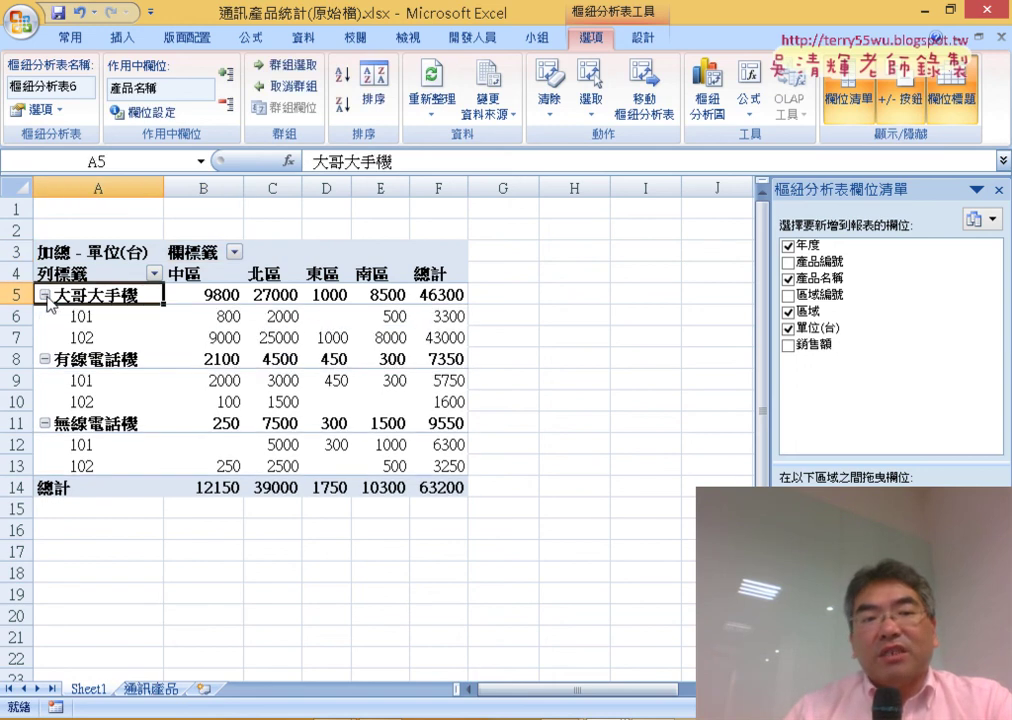
{"action": "left_click", "coordinate": [45, 296]}
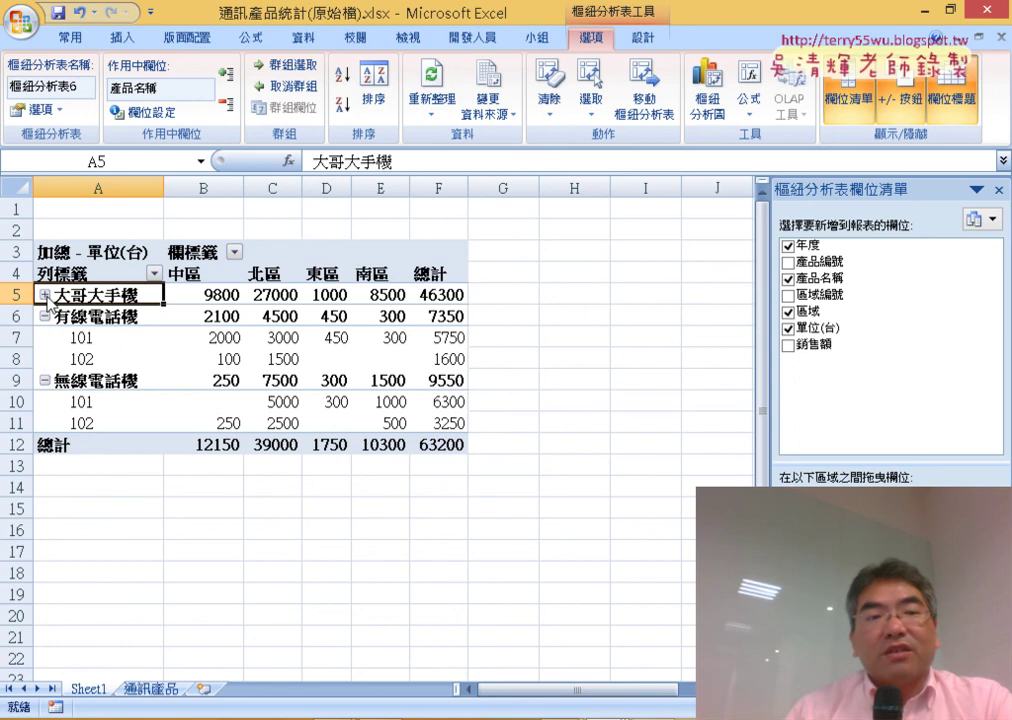
{"action": "left_click", "coordinate": [45, 317]}
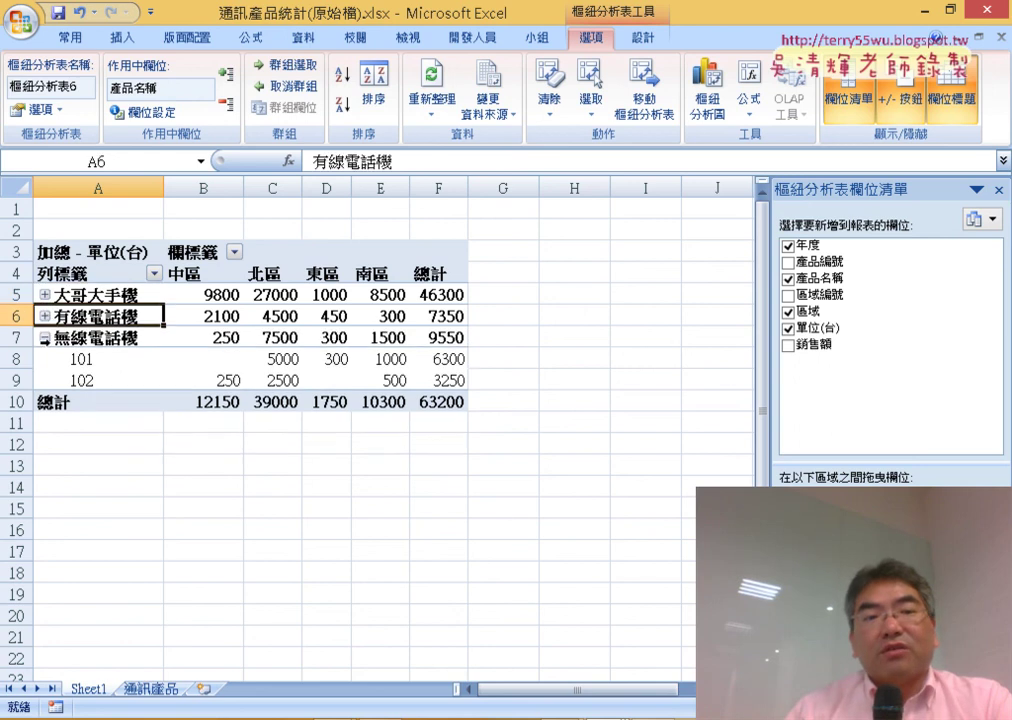
{"action": "left_click", "coordinate": [45, 338]}
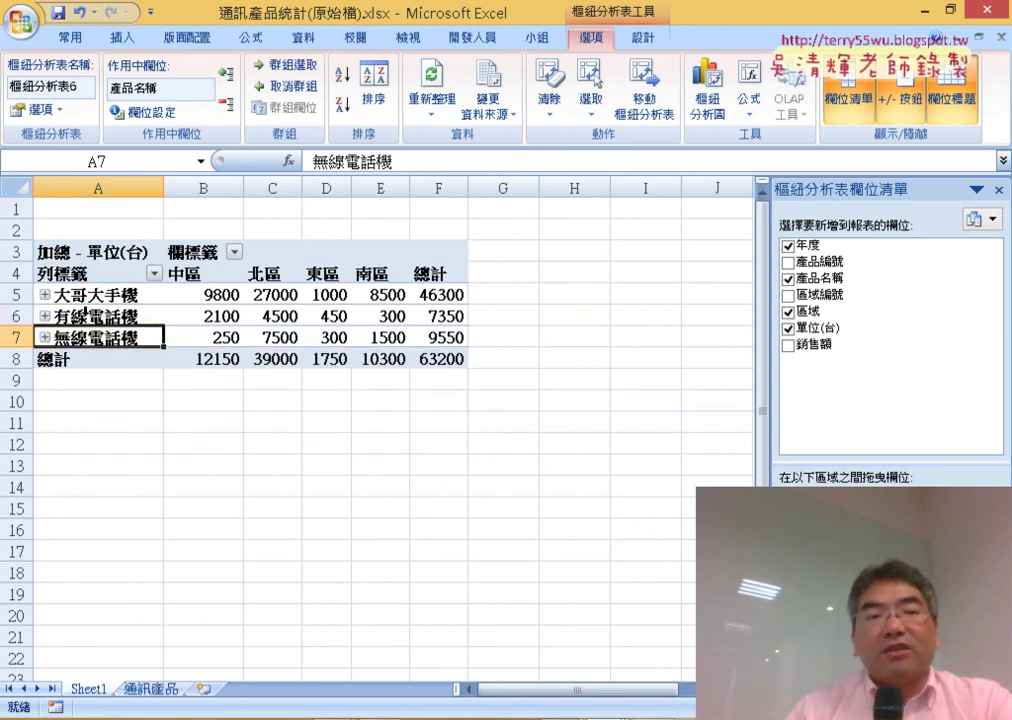
{"action": "left_click", "coordinate": [45, 297]}
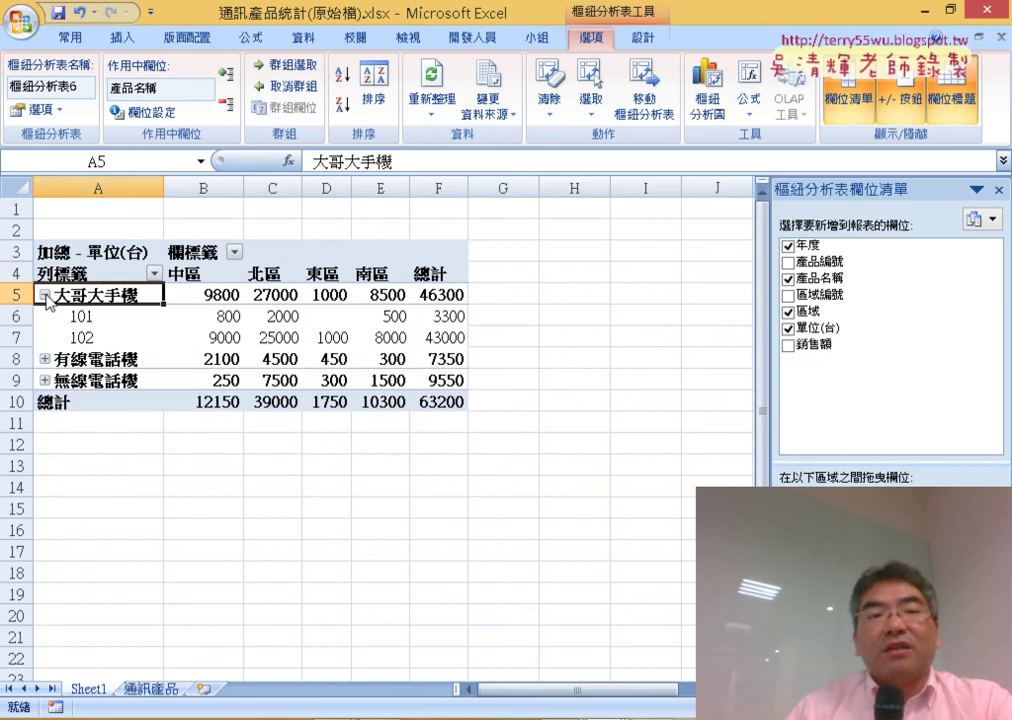
{"action": "left_click", "coordinate": [45, 359]}
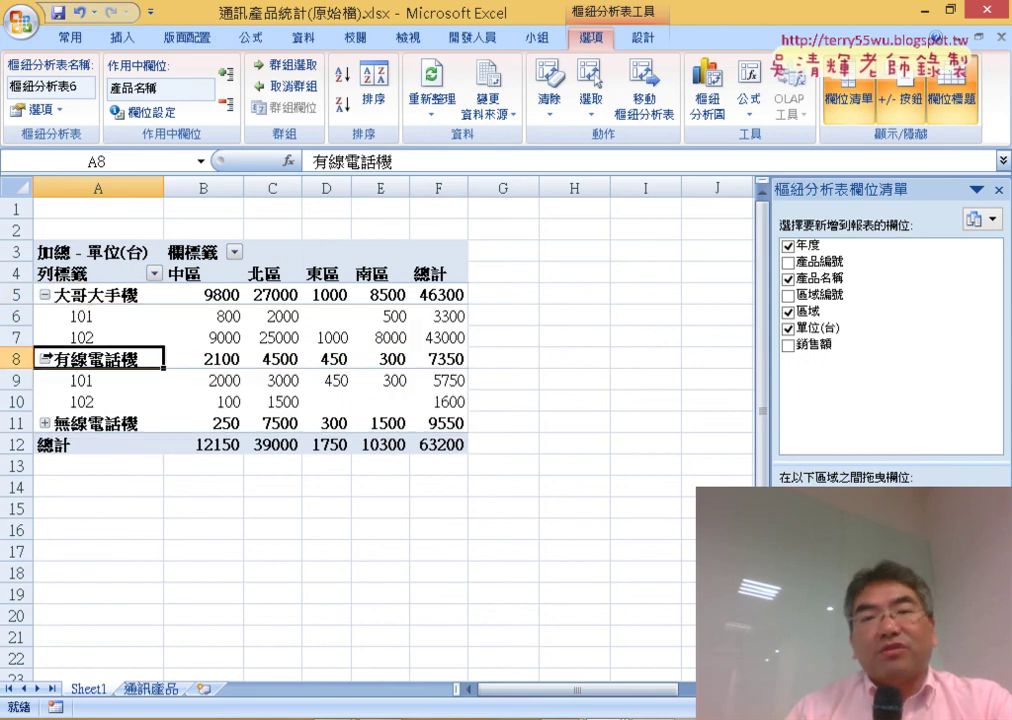
{"action": "left_click", "coordinate": [897, 105]}
{"action": "left_click", "coordinate": [899, 108]}
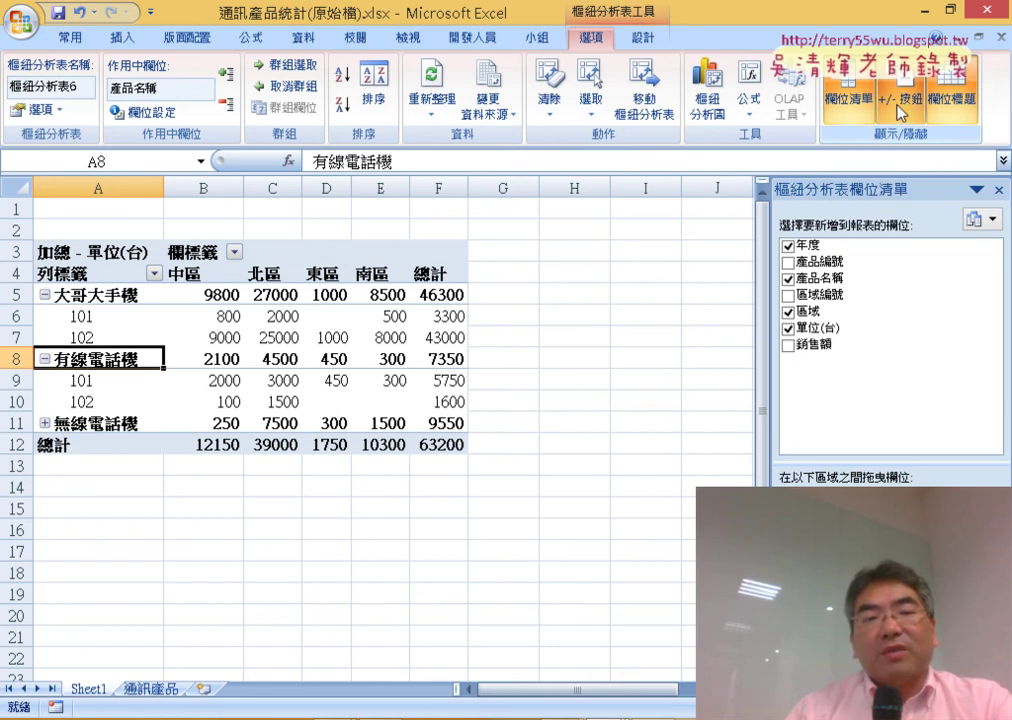
{"action": "left_click", "coordinate": [45, 423]}
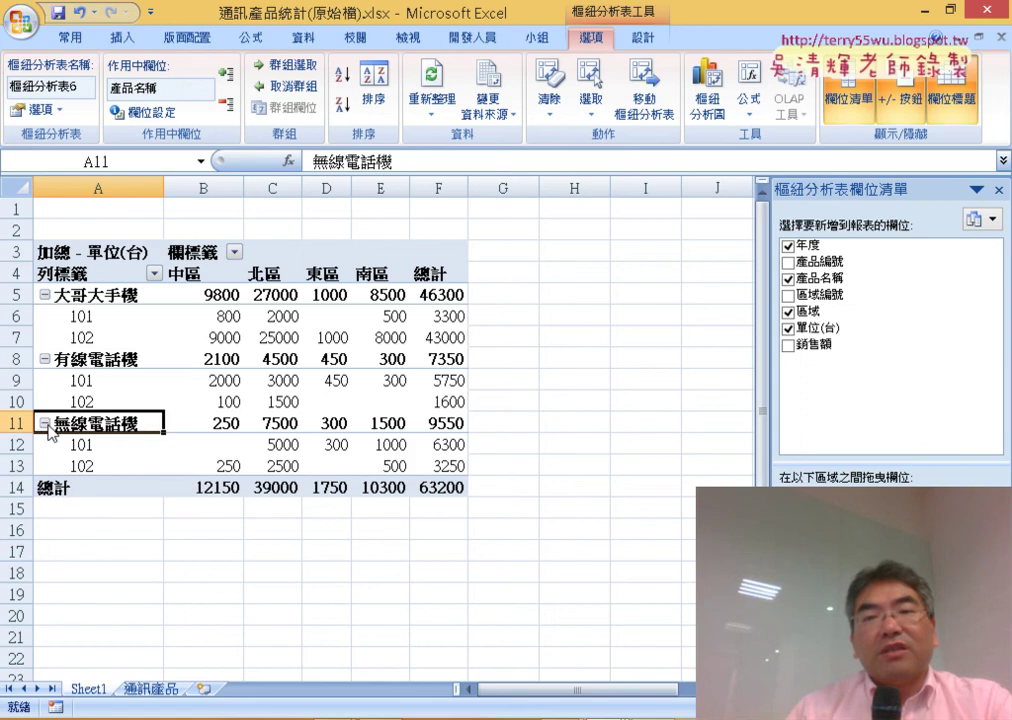
{"action": "left_click", "coordinate": [896, 112]}
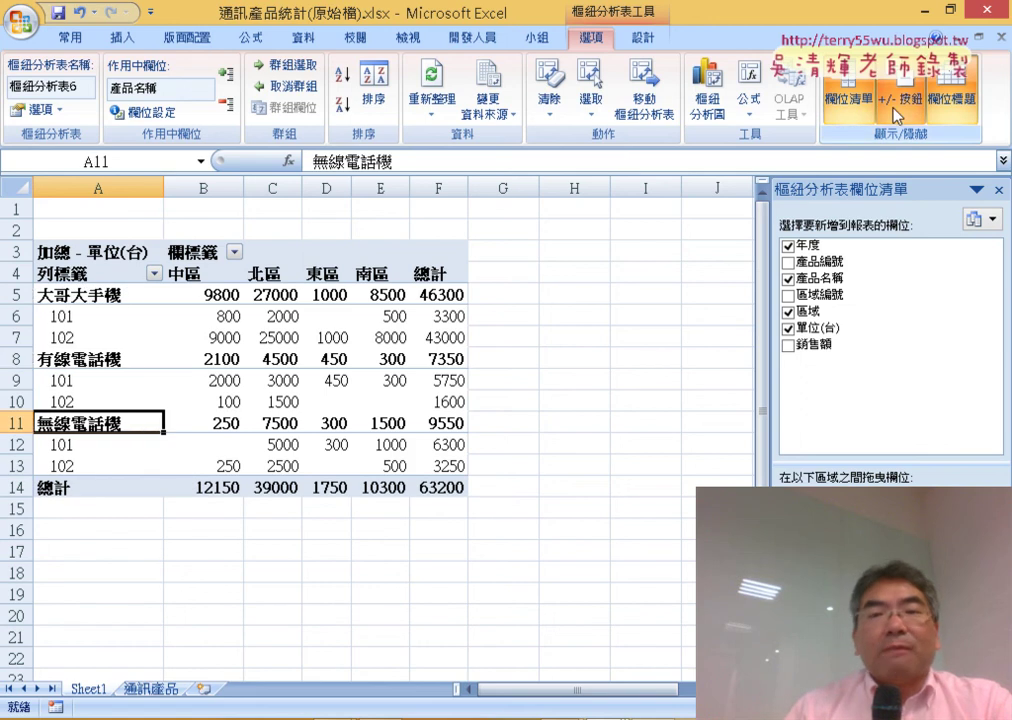
{"action": "left_click", "coordinate": [897, 112]}
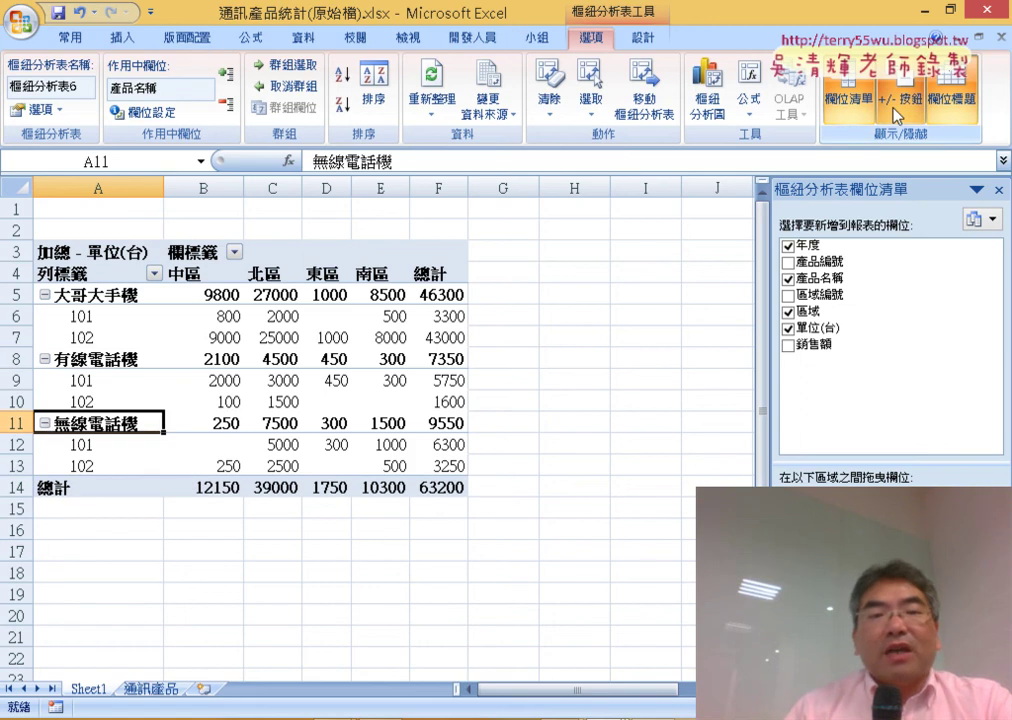
Step: Hide the PivotTable's row and column field headers
{"action": "left_click", "coordinate": [968, 110]}
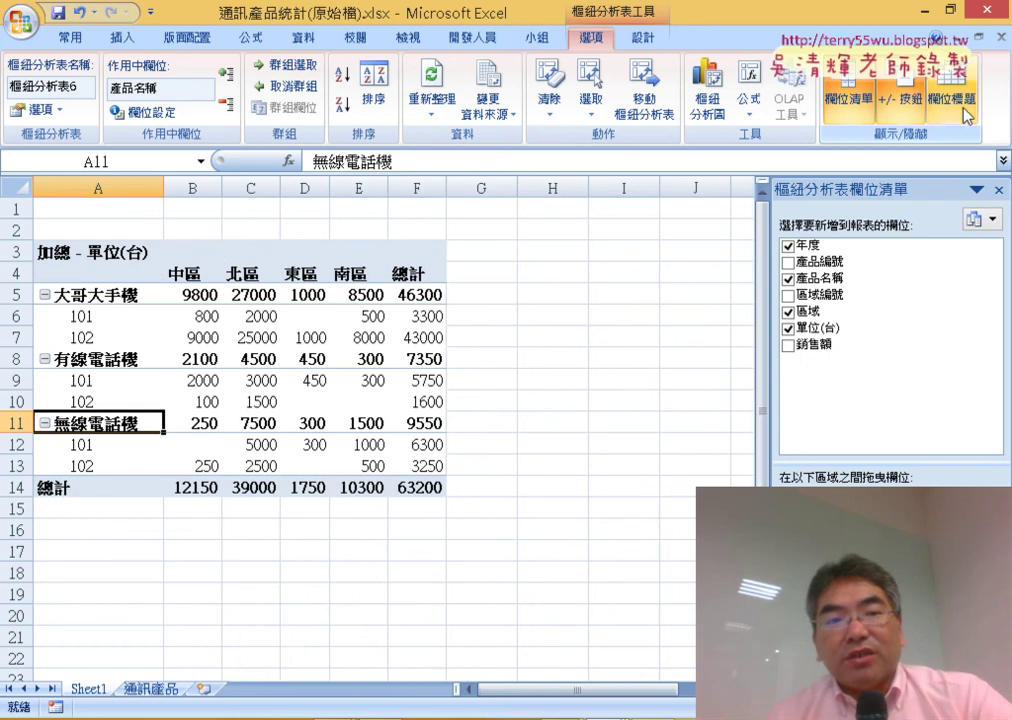
{"action": "left_click", "coordinate": [191, 252]}
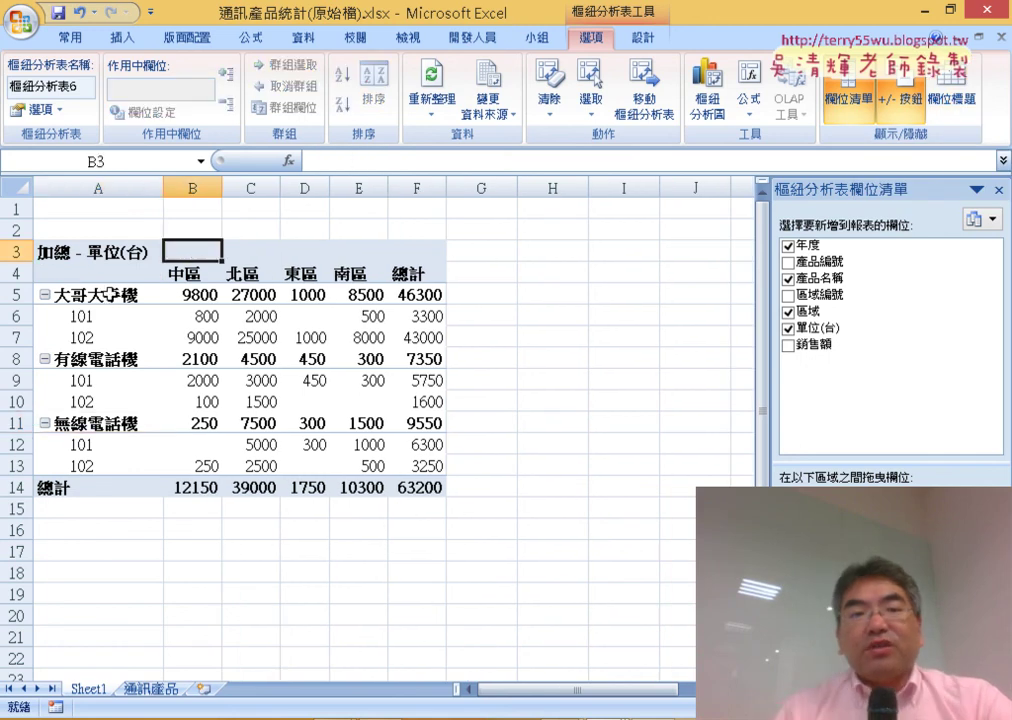
{"action": "left_click", "coordinate": [103, 274]}
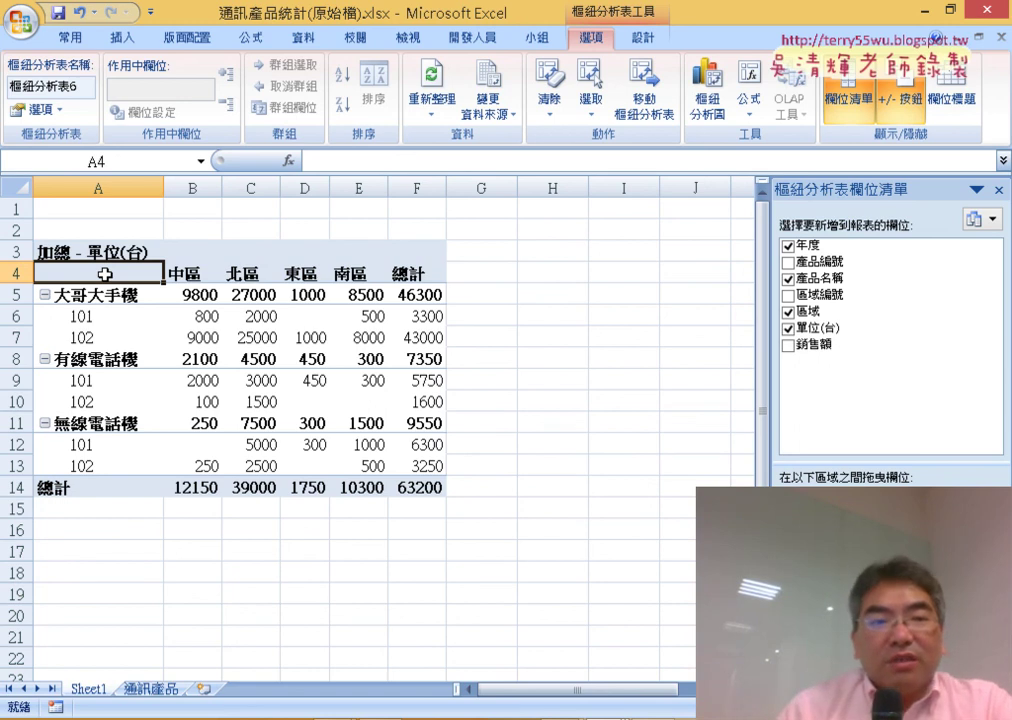
Step: Replace the 加總 - 單位(台) caption in A3 with the title 產品分析
{"action": "double_click", "coordinate": [104, 250]}
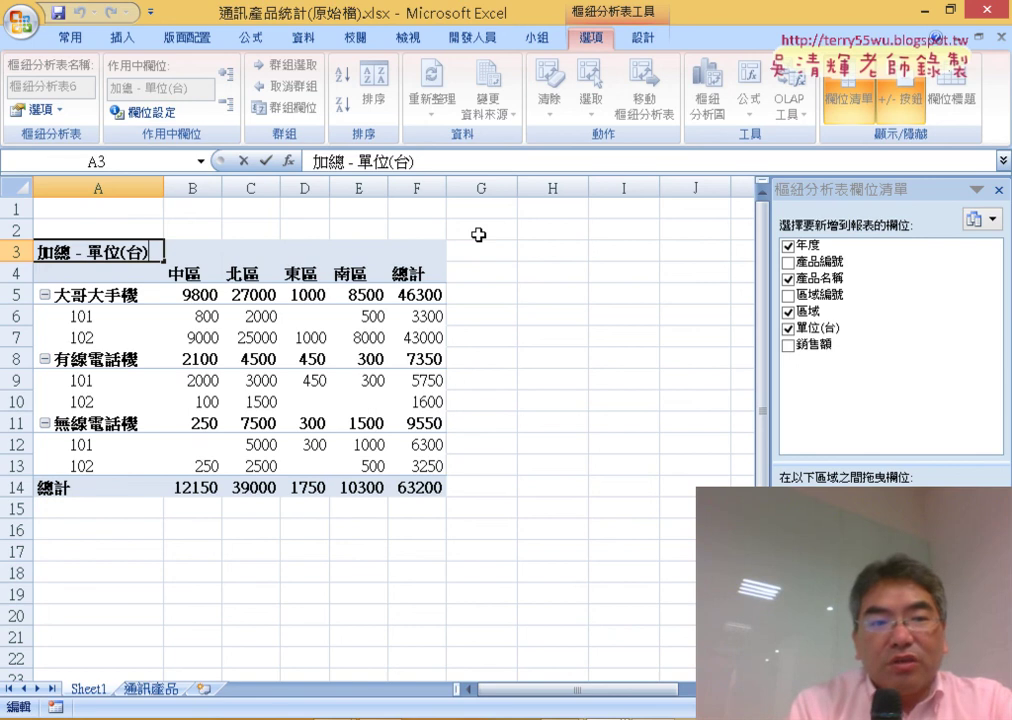
{"action": "key", "text": "BackSpace"}
{"action": "key", "text": "BackSpace"}
{"action": "key", "text": "BackSpace"}
{"action": "key", "text": "BackSpace"}
{"action": "key", "text": "BackSpace"}
{"action": "key", "text": "BackSpace"}
{"action": "key", "text": "BackSpace"}
{"action": "key", "text": "BackSpace"}
{"action": "key", "text": "BackSpace"}
{"action": "key", "text": "BackSpace"}
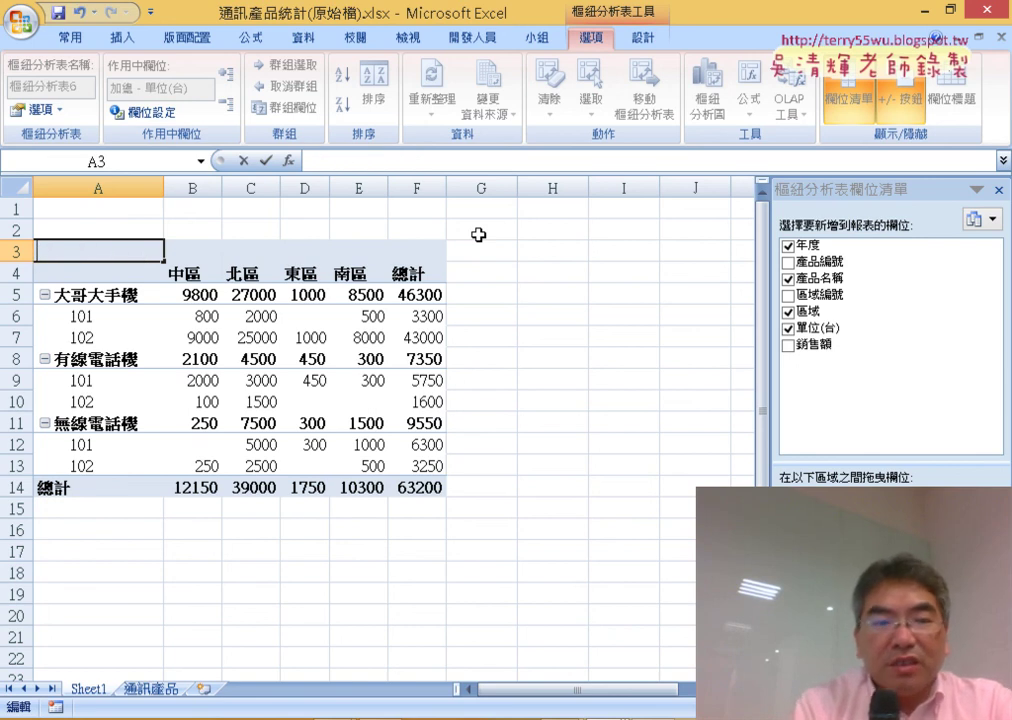
{"action": "type", "text": "ㄔㄢ"}
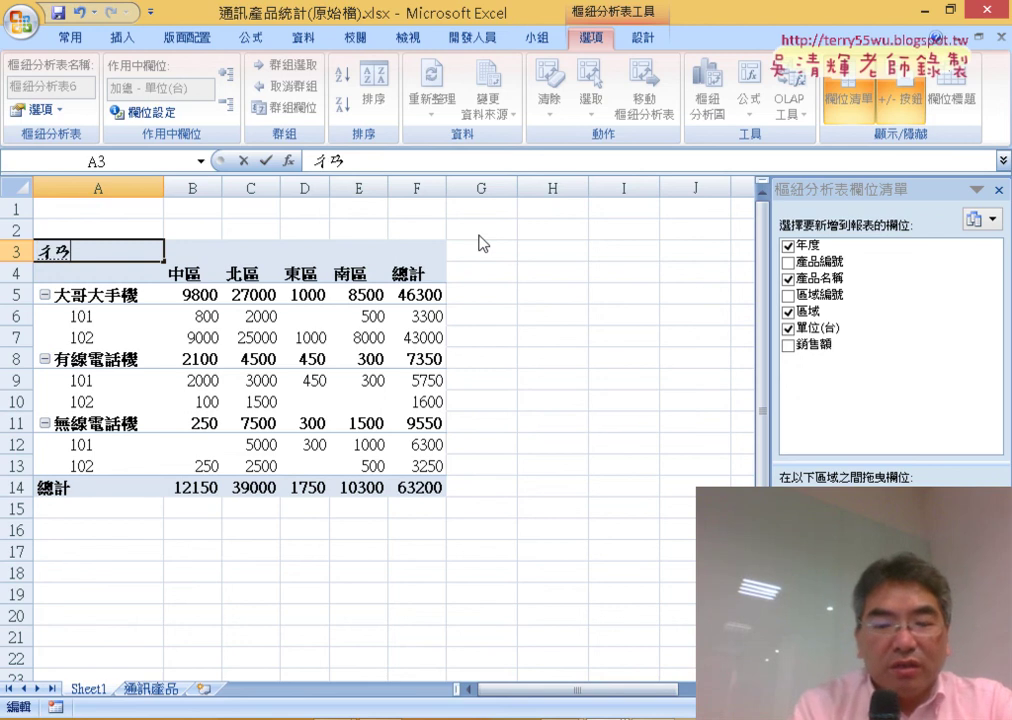
{"action": "type", "text": "3"}
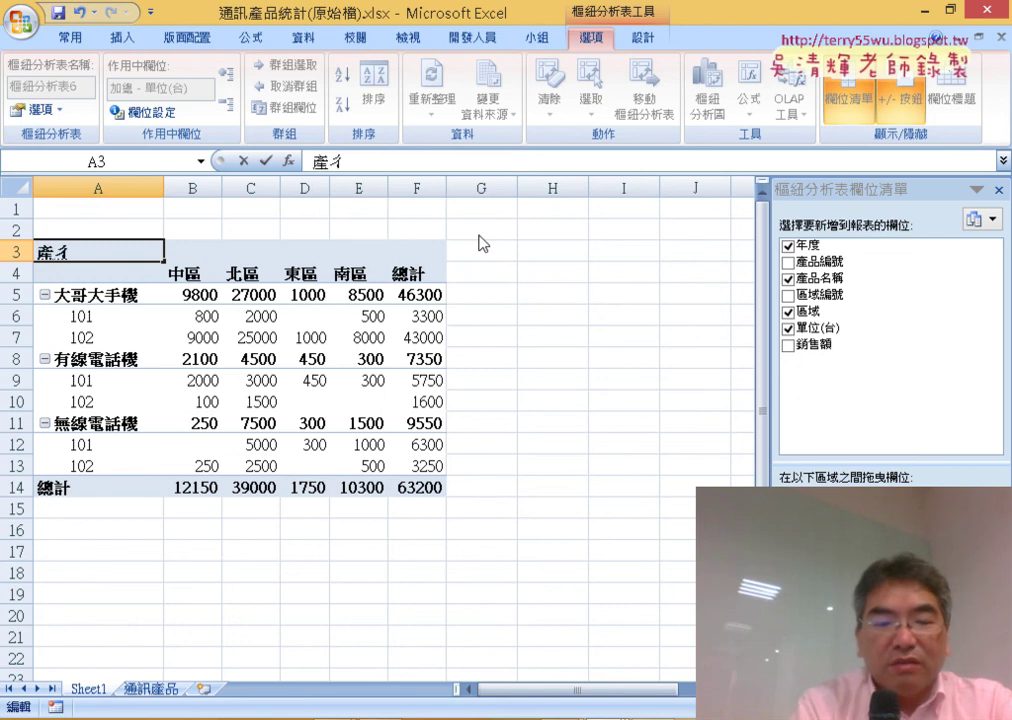
{"action": "type", "text": "ㄣ3"}
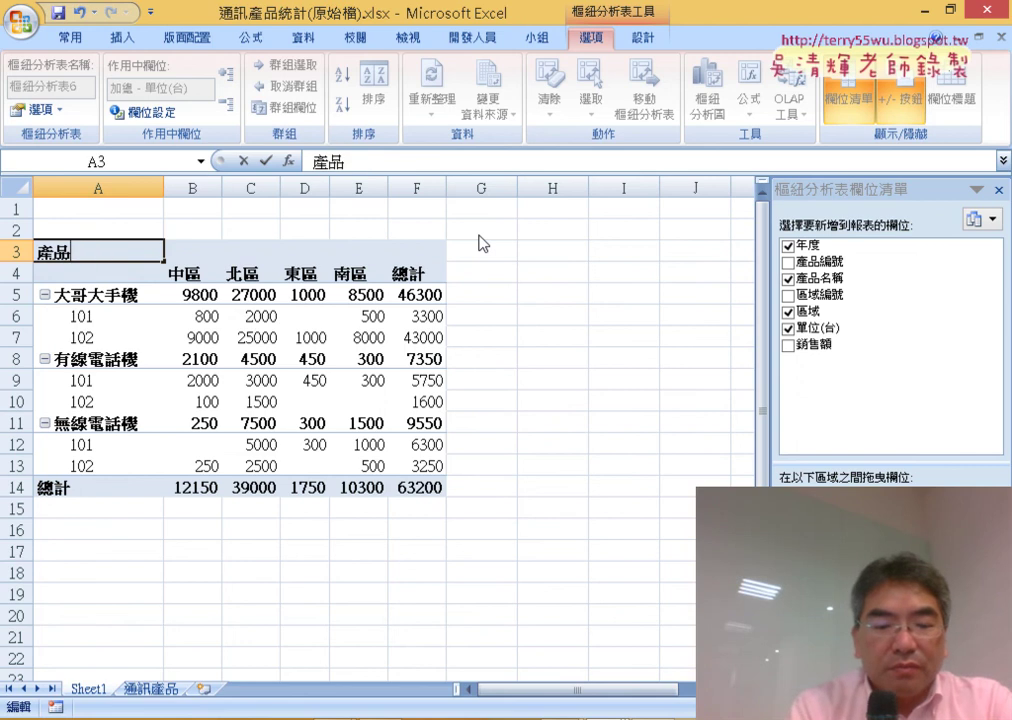
{"action": "type", "text": "ㄈㄣ"}
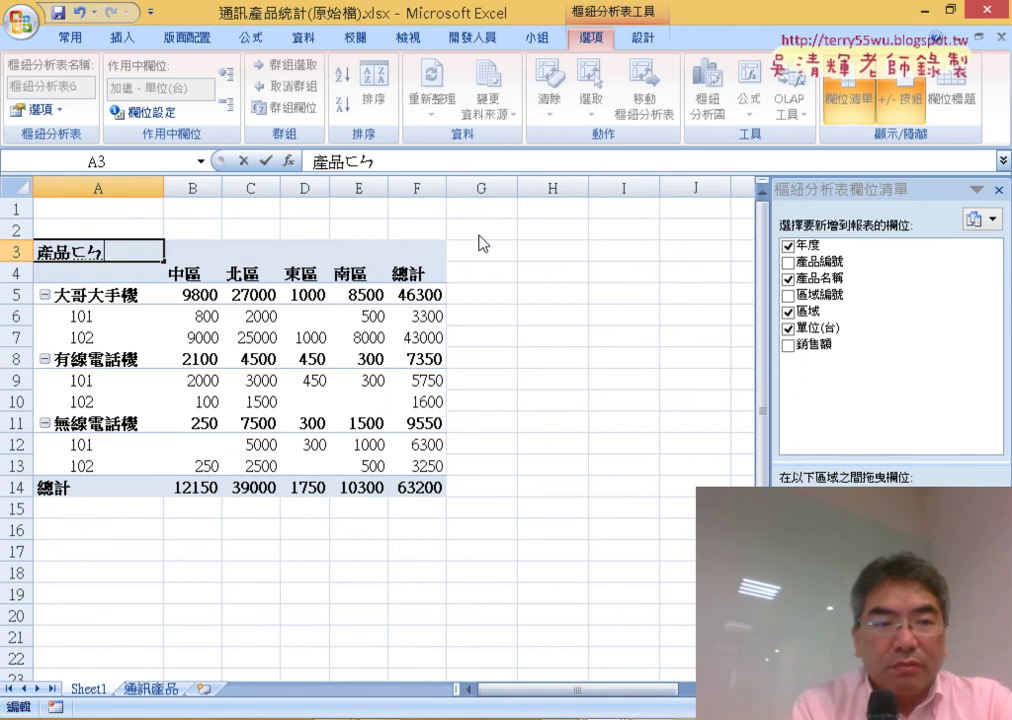
{"action": "key", "text": "space"}
{"action": "type", "text": "ㄒㄧ"}
{"action": "key", "text": "space"}
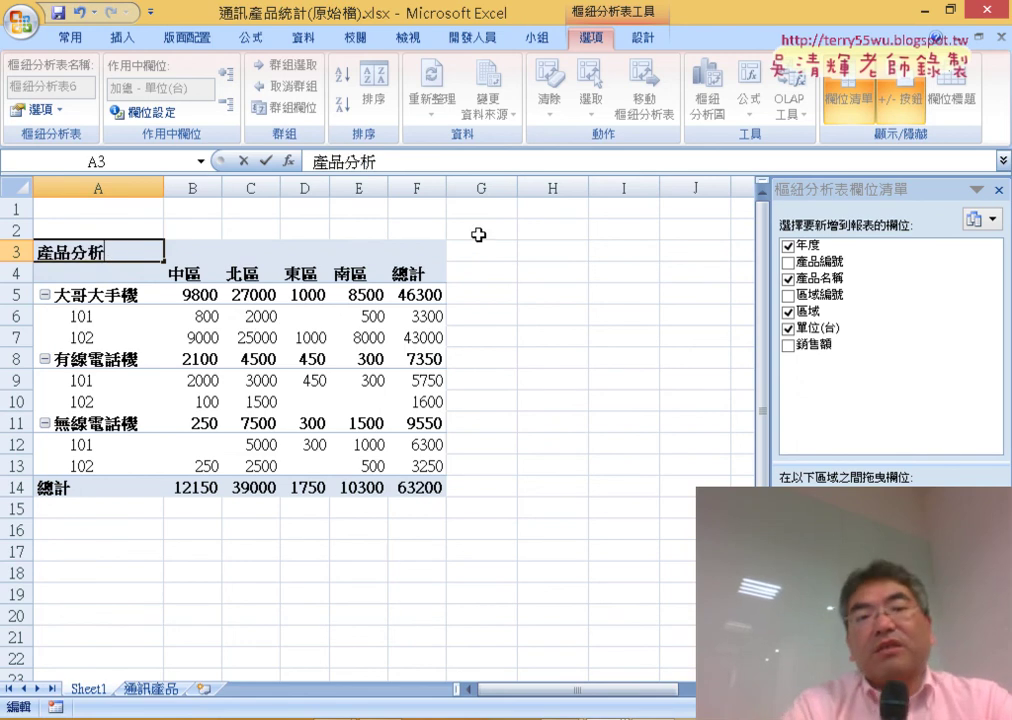
{"action": "key", "text": "Return"}
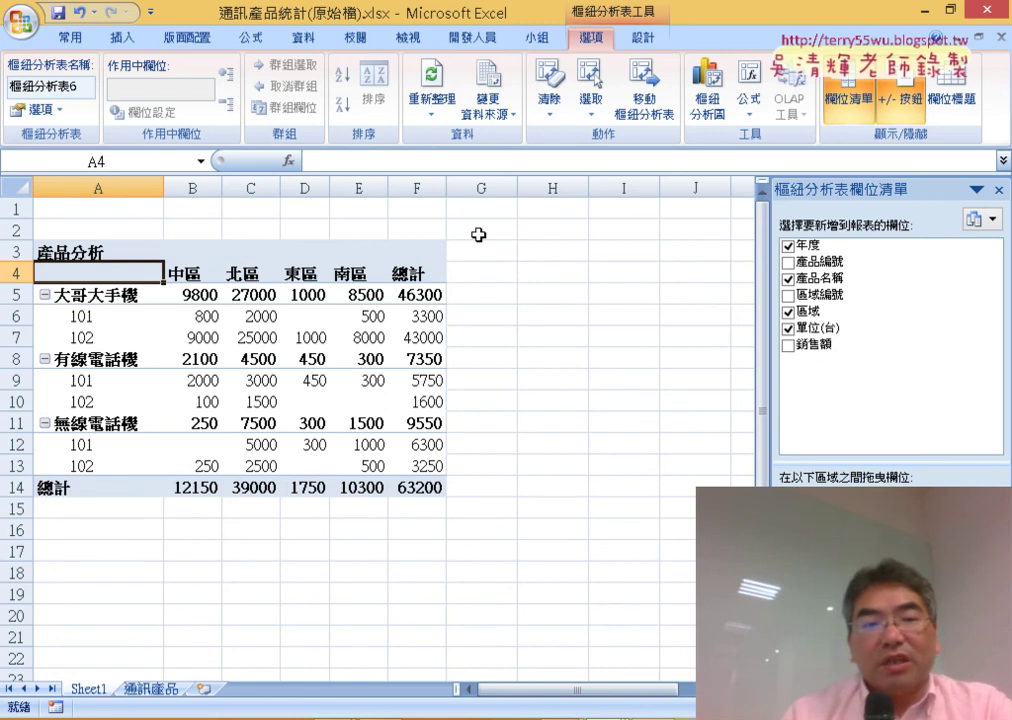
Step: Insert a Clustered Column PivotChart from the PivotTable and close its PivotChart Filter Pane
{"action": "left_click", "coordinate": [253, 338]}
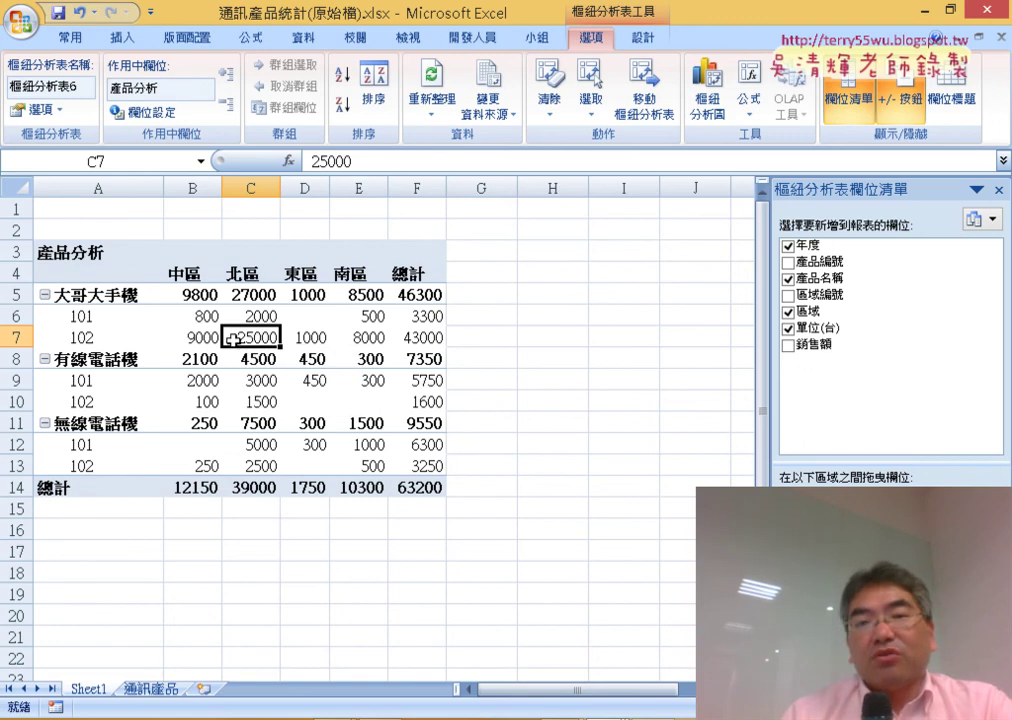
{"action": "left_click", "coordinate": [714, 116]}
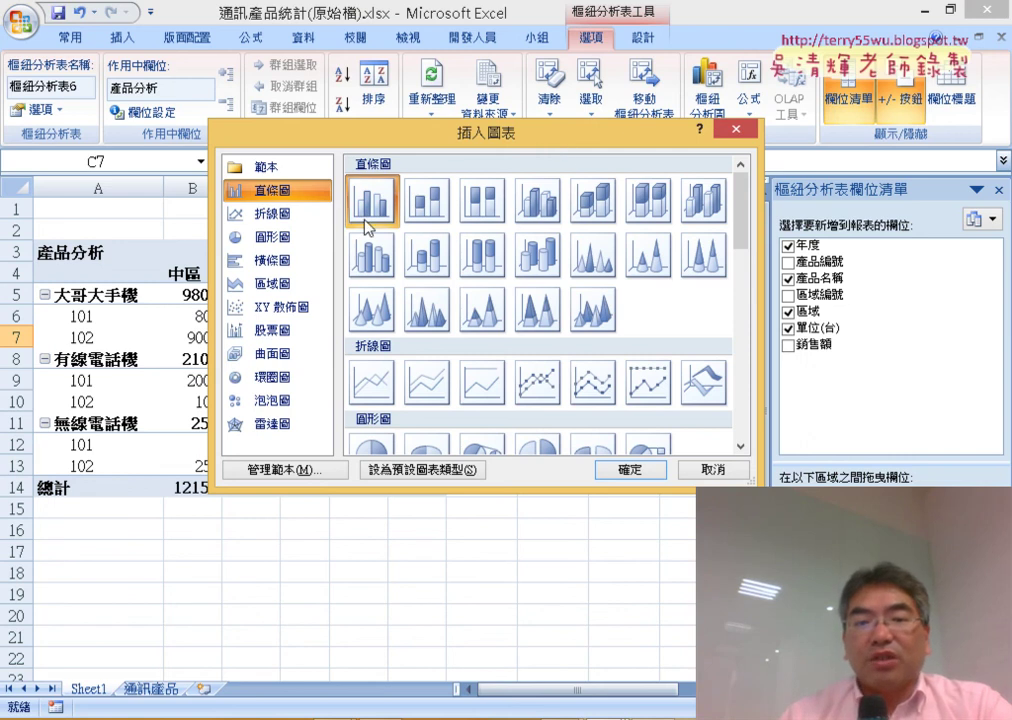
{"action": "left_click", "coordinate": [631, 470]}
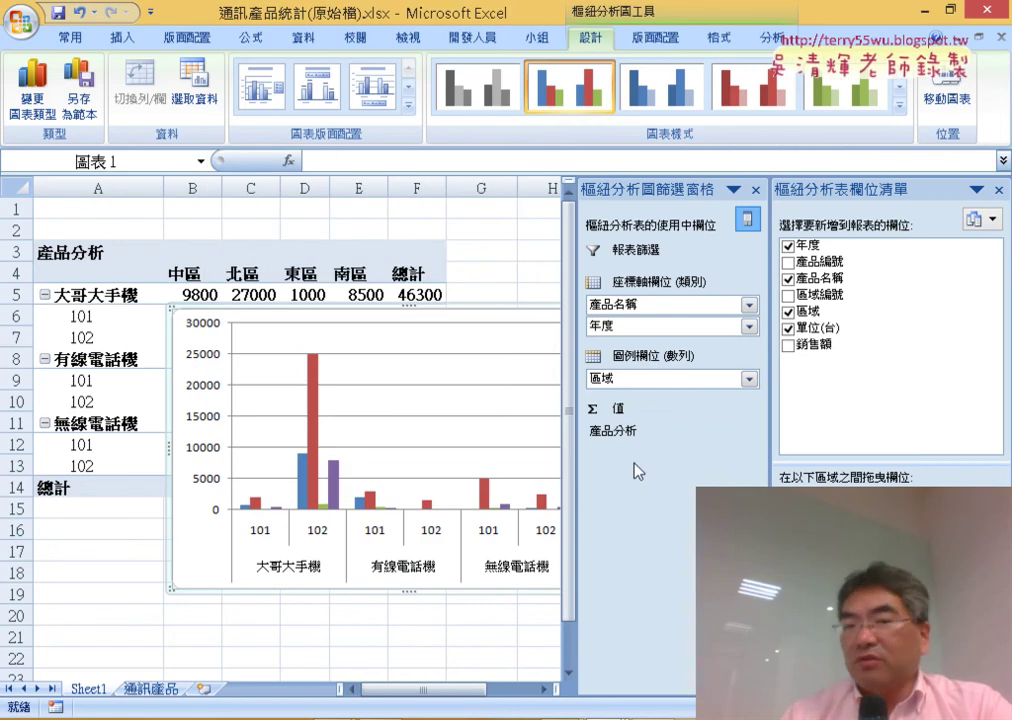
{"action": "left_click", "coordinate": [755, 189]}
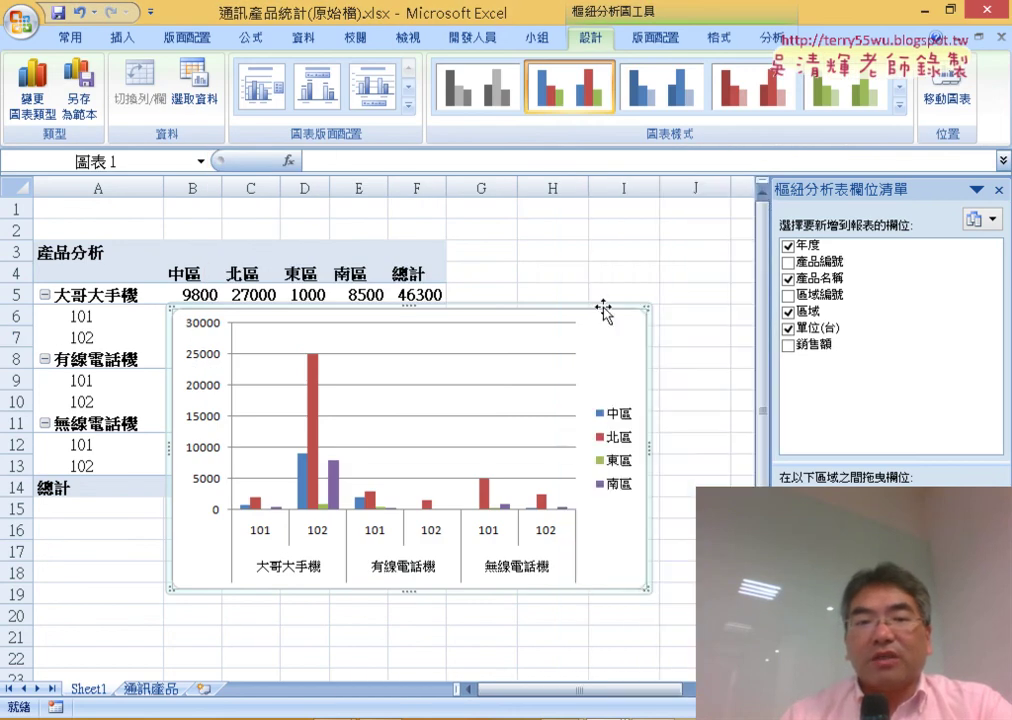
Step: Relocate the PivotChart from Sheet1 to a new chart sheet called Chart1
{"action": "right_click", "coordinate": [528, 311]}
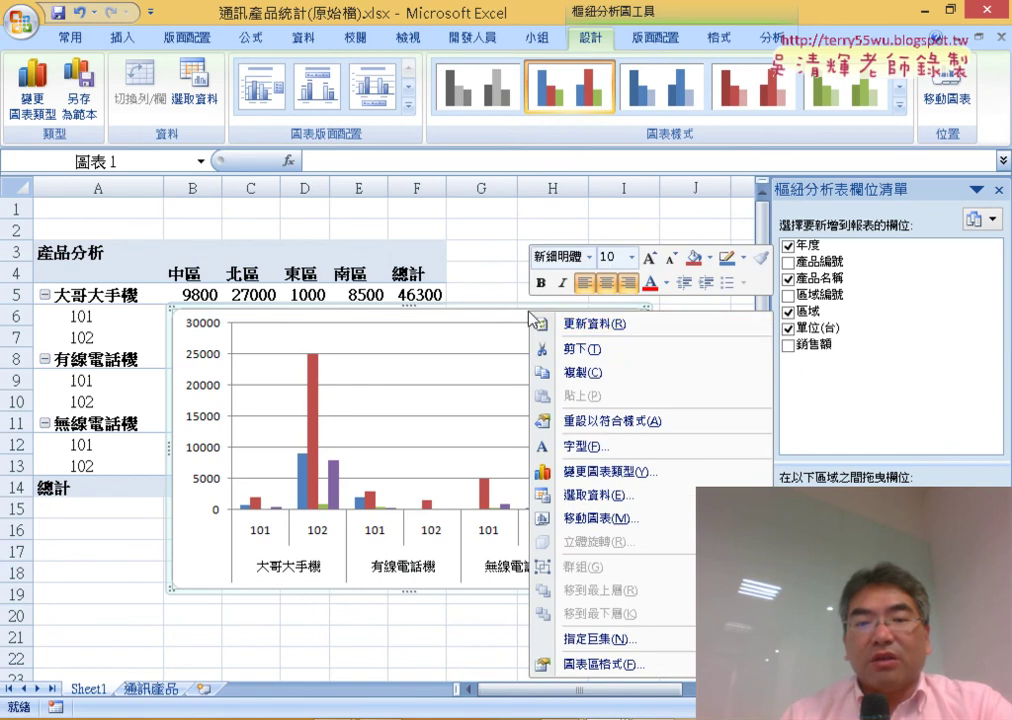
{"action": "left_click", "coordinate": [605, 520]}
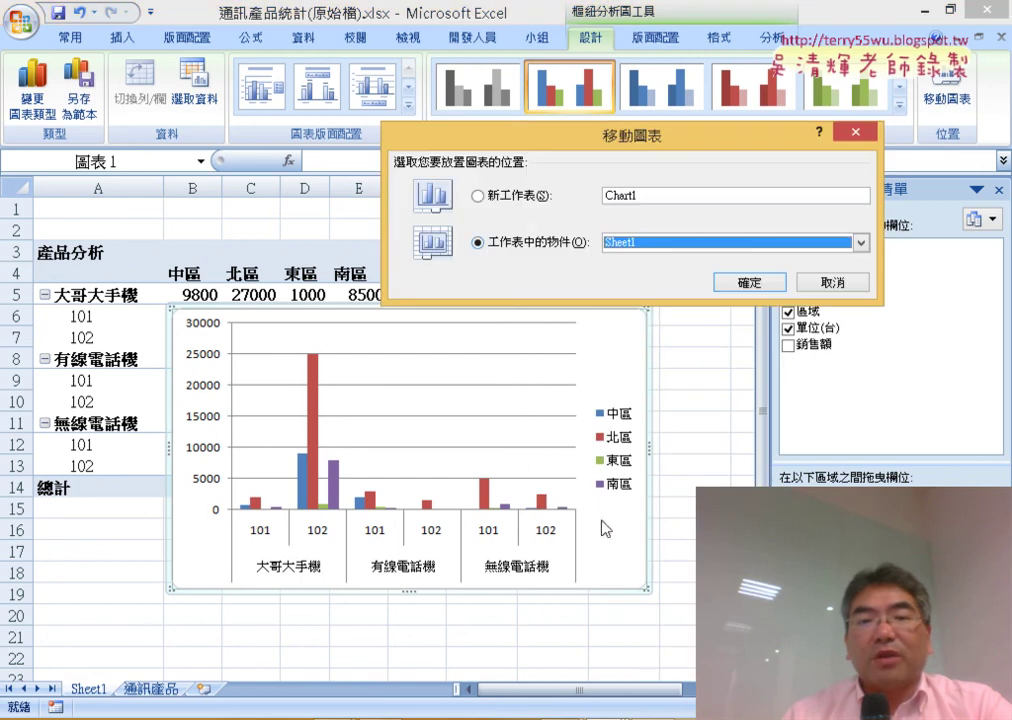
{"action": "left_click", "coordinate": [505, 197]}
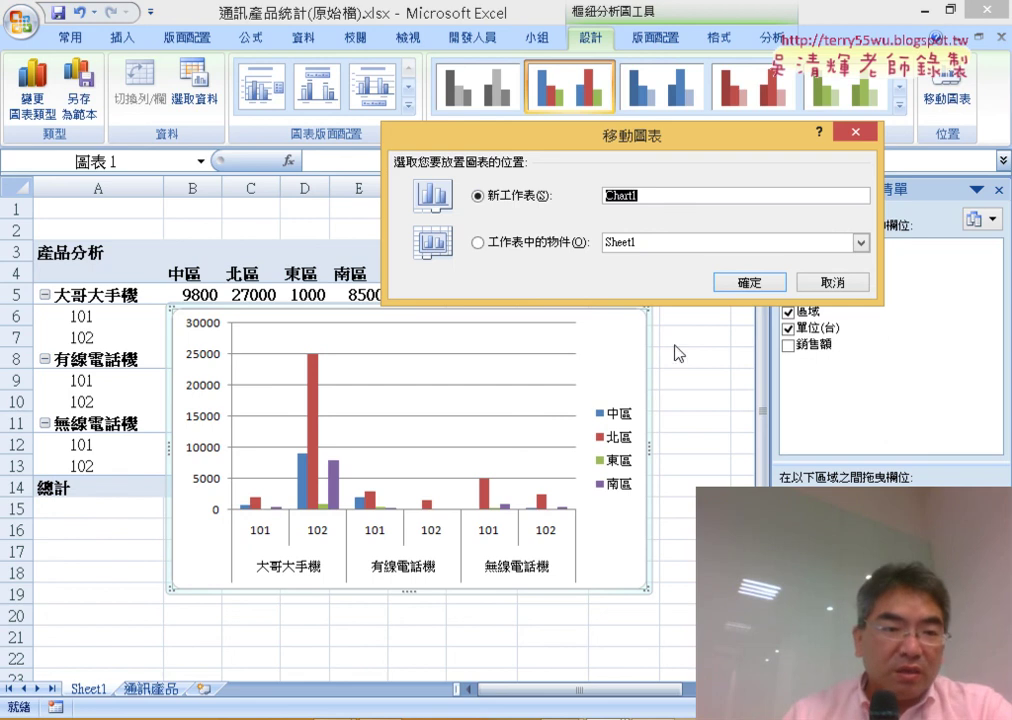
{"action": "left_click", "coordinate": [750, 283]}
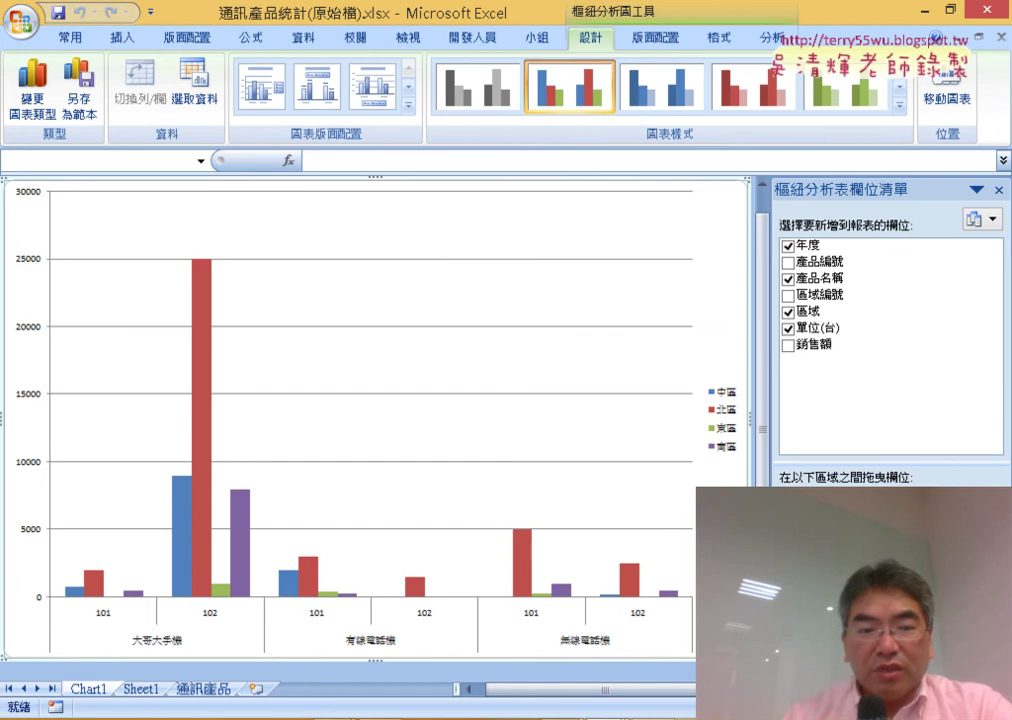
{"action": "mouse_move", "coordinate": [548, 672]}
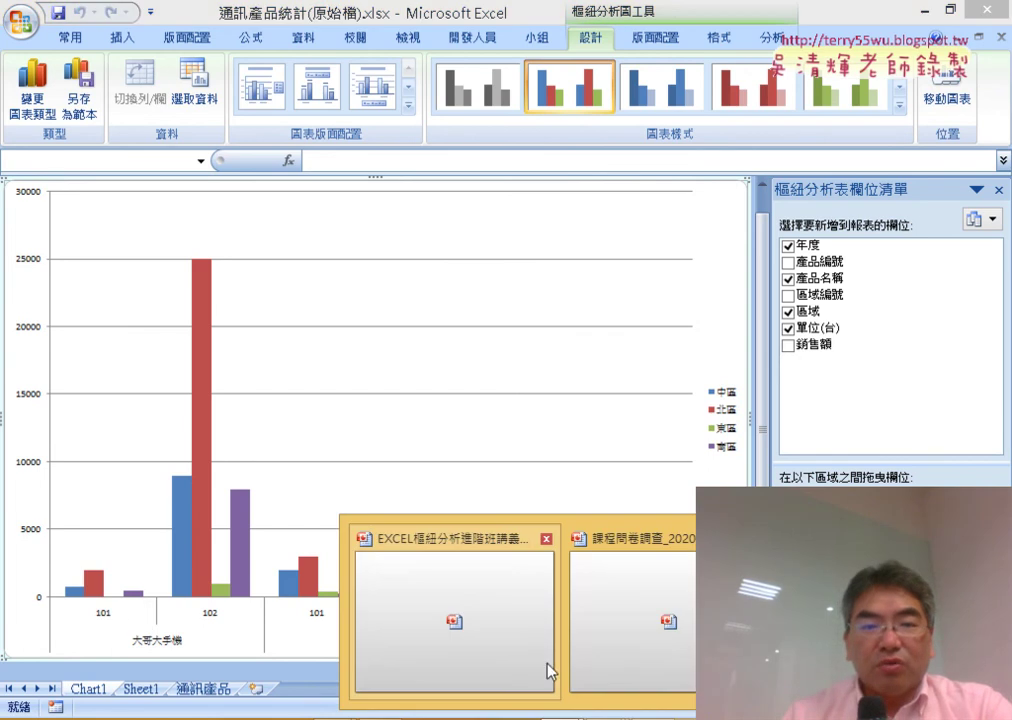
{"action": "left_click", "coordinate": [483, 608]}
{"action": "scroll", "coordinate": [445, 481], "scroll_direction": "down", "scroll_amount": 1}
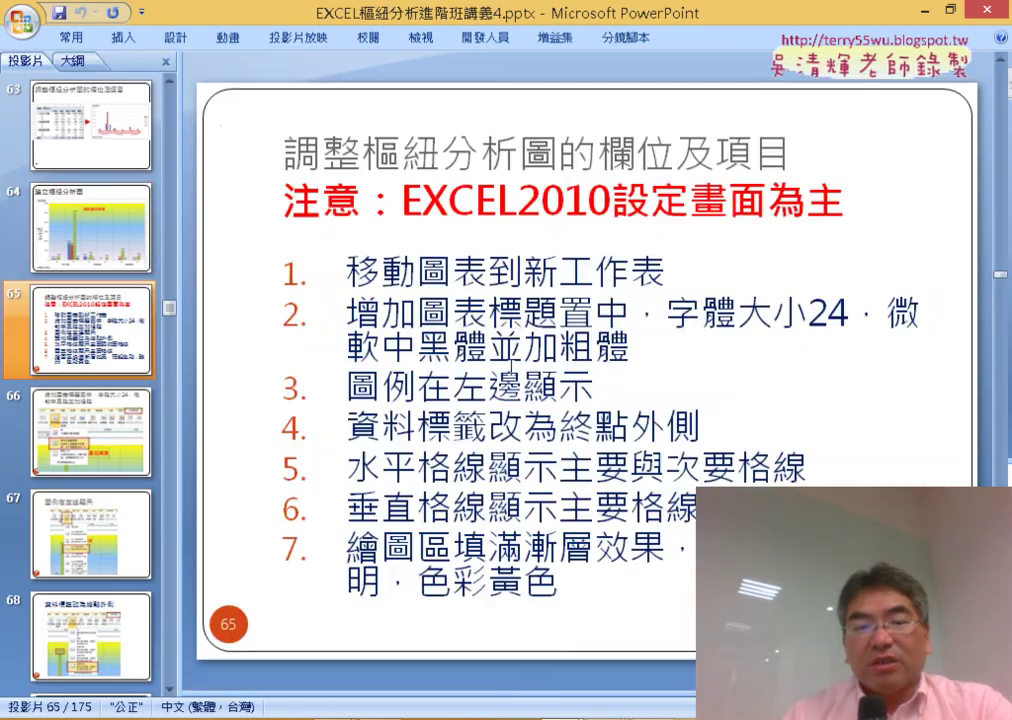
{"action": "scroll", "coordinate": [524, 492], "scroll_direction": "up", "scroll_amount": 1}
{"action": "scroll", "coordinate": [568, 378], "scroll_direction": "down", "scroll_amount": 1}
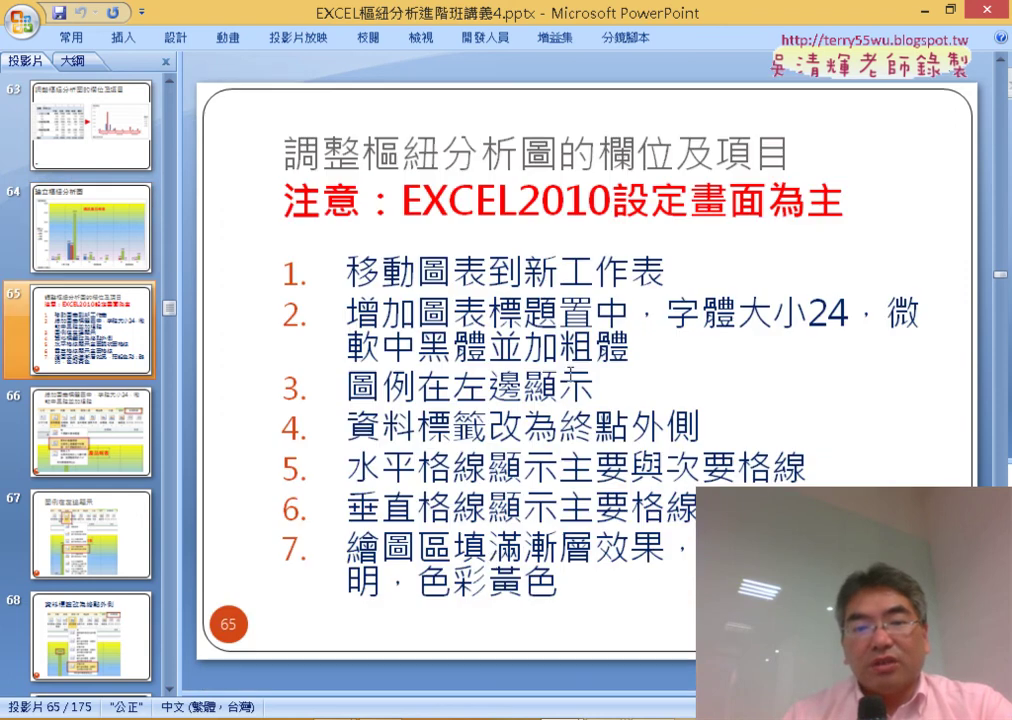
{"action": "left_click_drag", "start_coordinate": [290, 265], "coordinate": [608, 582]}
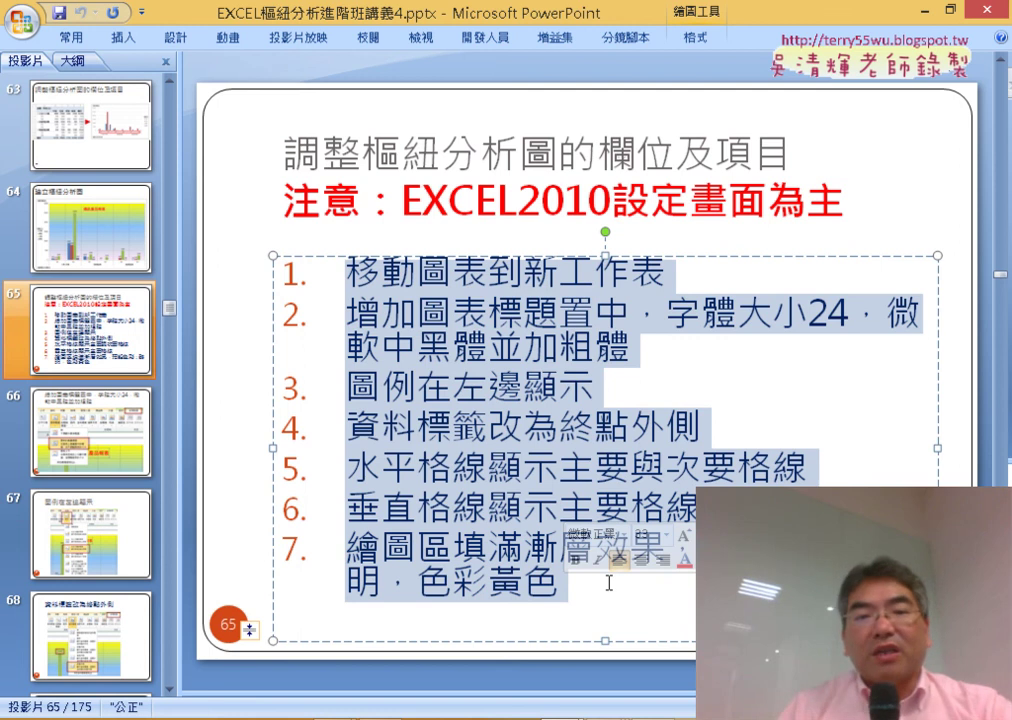
{"action": "left_click", "coordinate": [500, 393]}
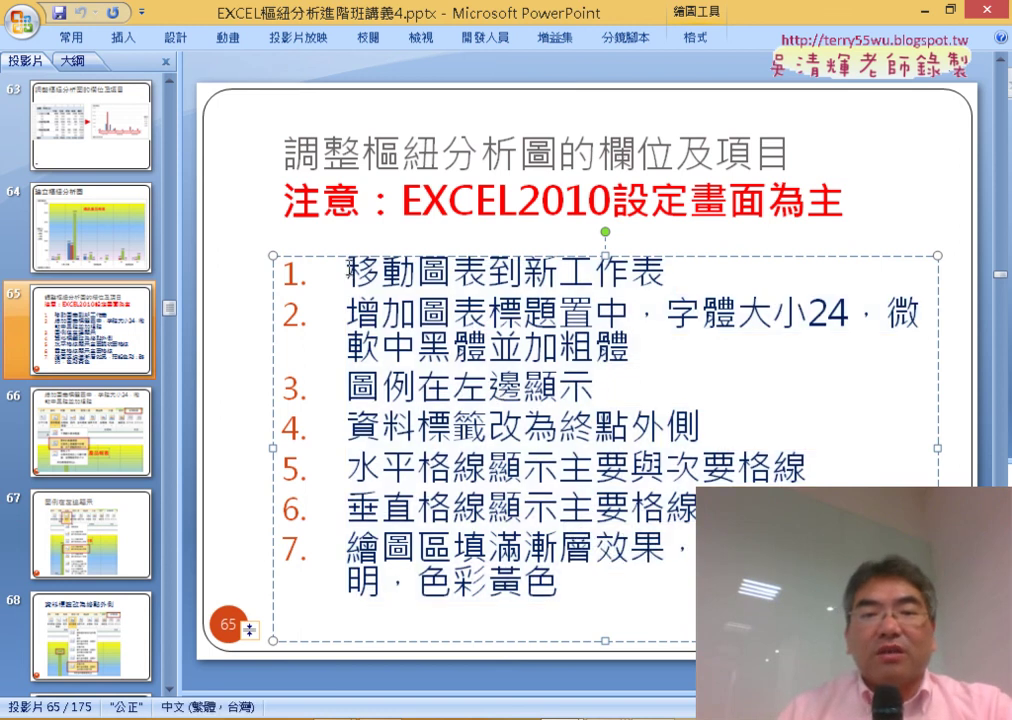
{"action": "left_click_drag", "start_coordinate": [348, 272], "coordinate": [690, 258]}
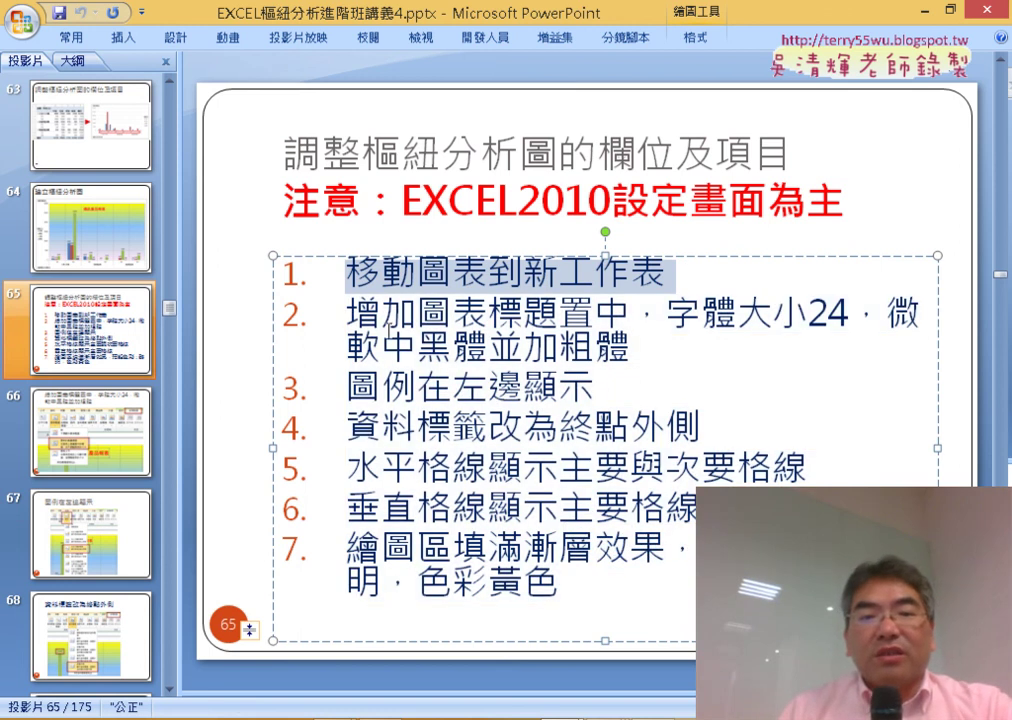
{"action": "mouse_move", "coordinate": [346, 316]}
{"action": "left_mouse_down"}
{"action": "mouse_move", "coordinate": [592, 316]}
{"action": "mouse_move", "coordinate": [630, 333]}
{"action": "left_mouse_up"}
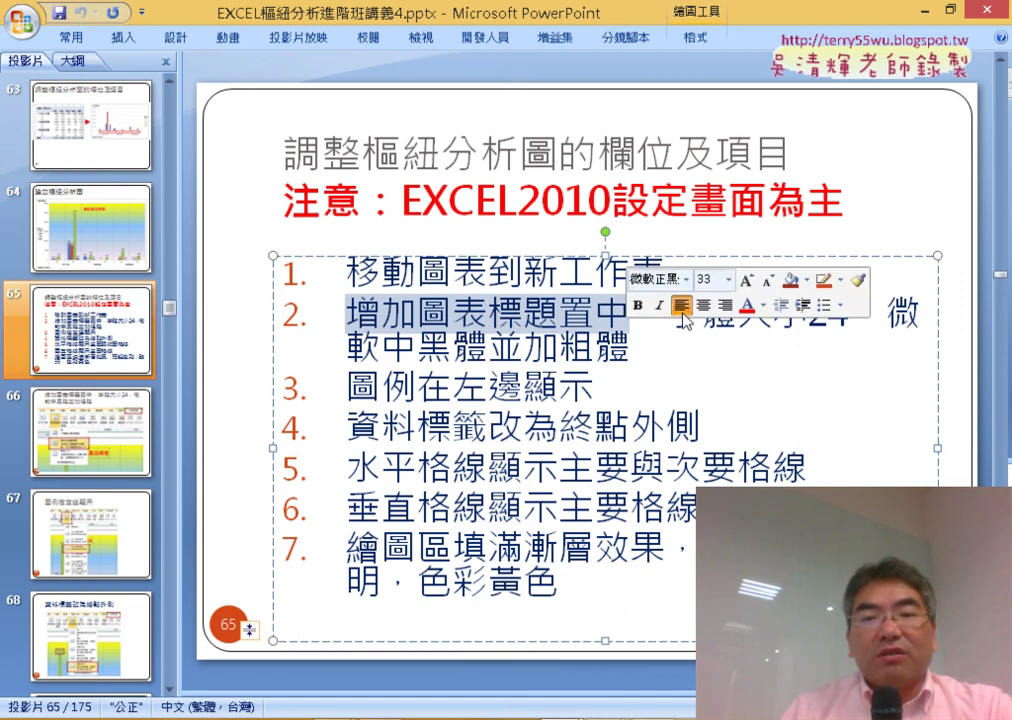
{"action": "left_click", "coordinate": [706, 370]}
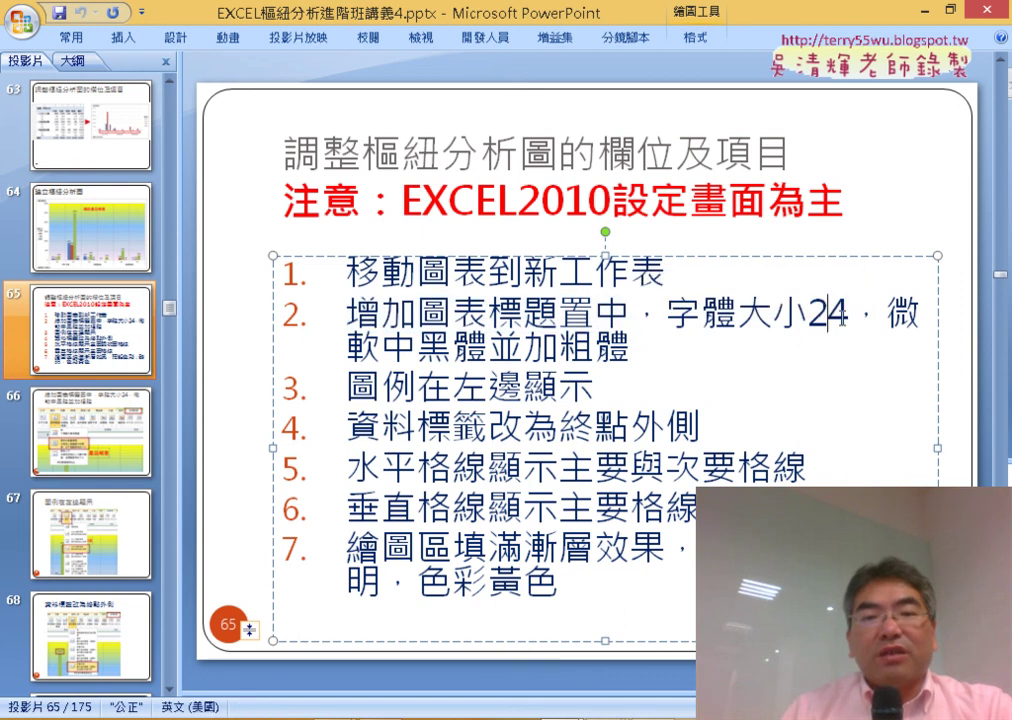
{"action": "mouse_move", "coordinate": [831, 316]}
{"action": "left_mouse_down"}
{"action": "mouse_move", "coordinate": [851, 316]}
{"action": "mouse_move", "coordinate": [416, 348]}
{"action": "mouse_move", "coordinate": [623, 356]}
{"action": "left_mouse_up"}
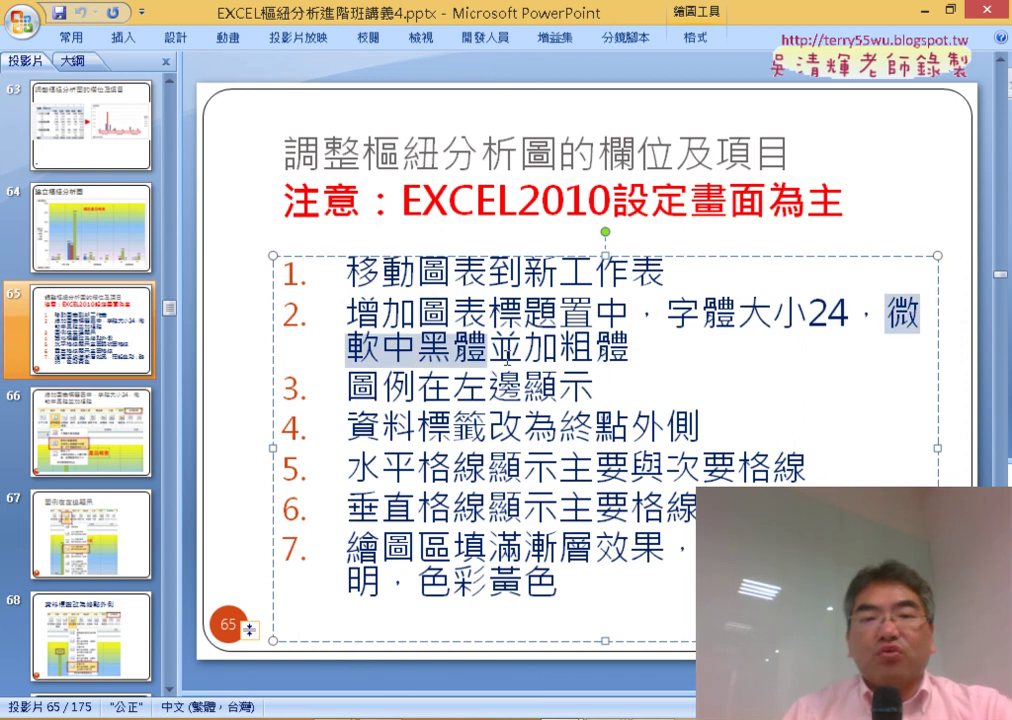
{"action": "left_click", "coordinate": [698, 350]}
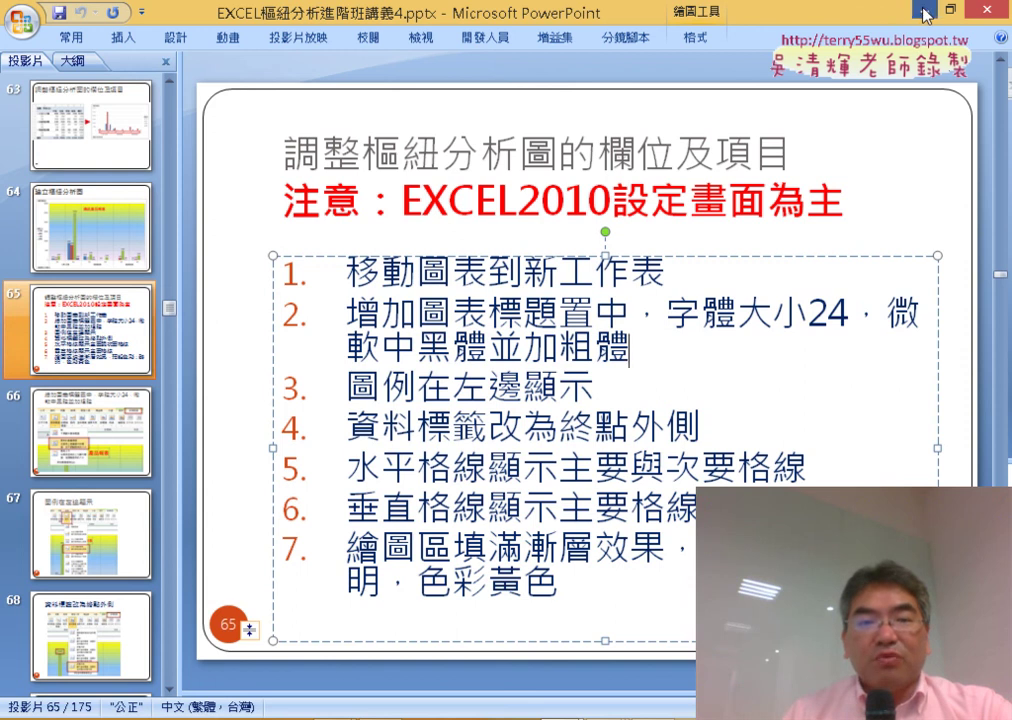
{"action": "key", "text": "alt+Tab"}
{"action": "left_click", "coordinate": [350, 220]}
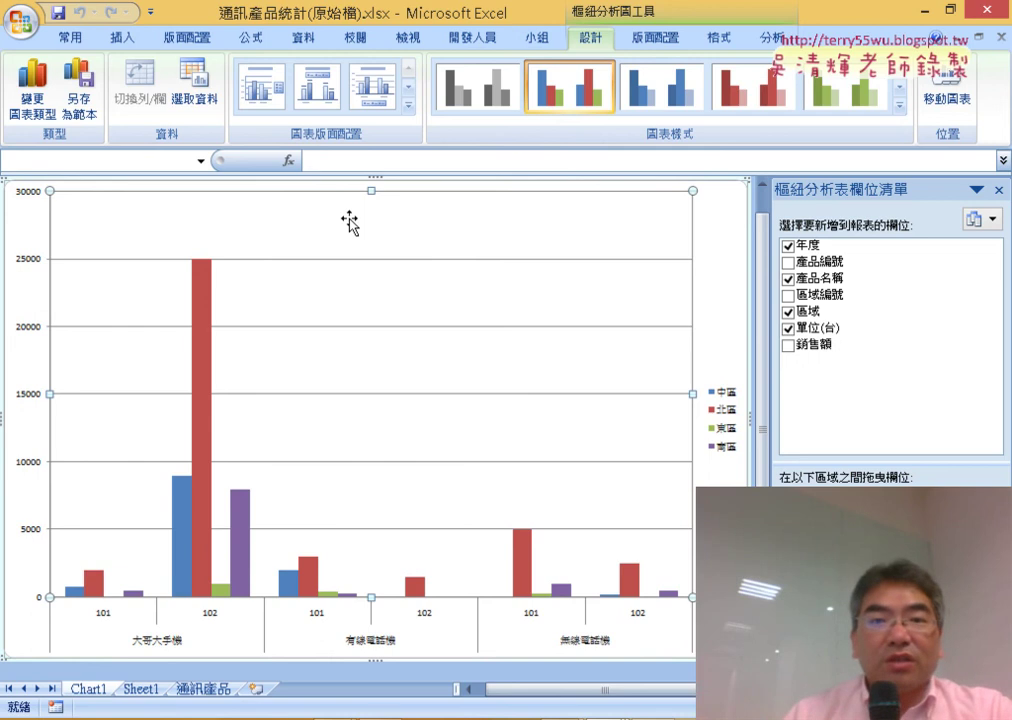
Step: Show the PivotChart Tools Layout (版面配置) ribbon for the untitled Chart1 chart
{"action": "left_click", "coordinate": [668, 44]}
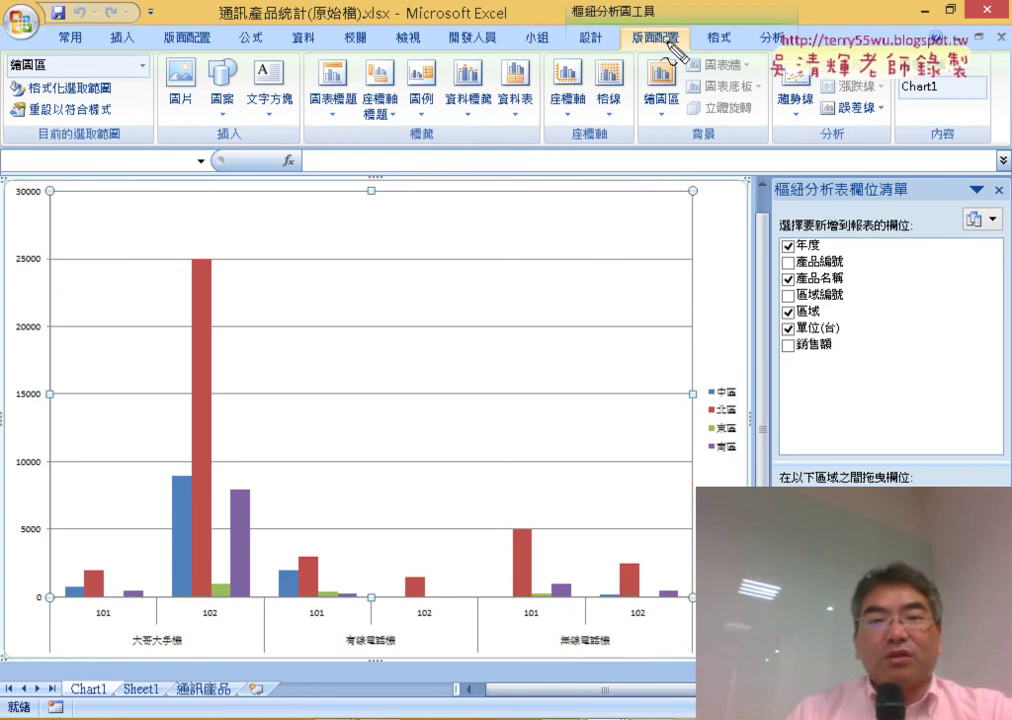
{"action": "left_click_drag", "start_coordinate": [662, 70], "coordinate": [685, 66]}
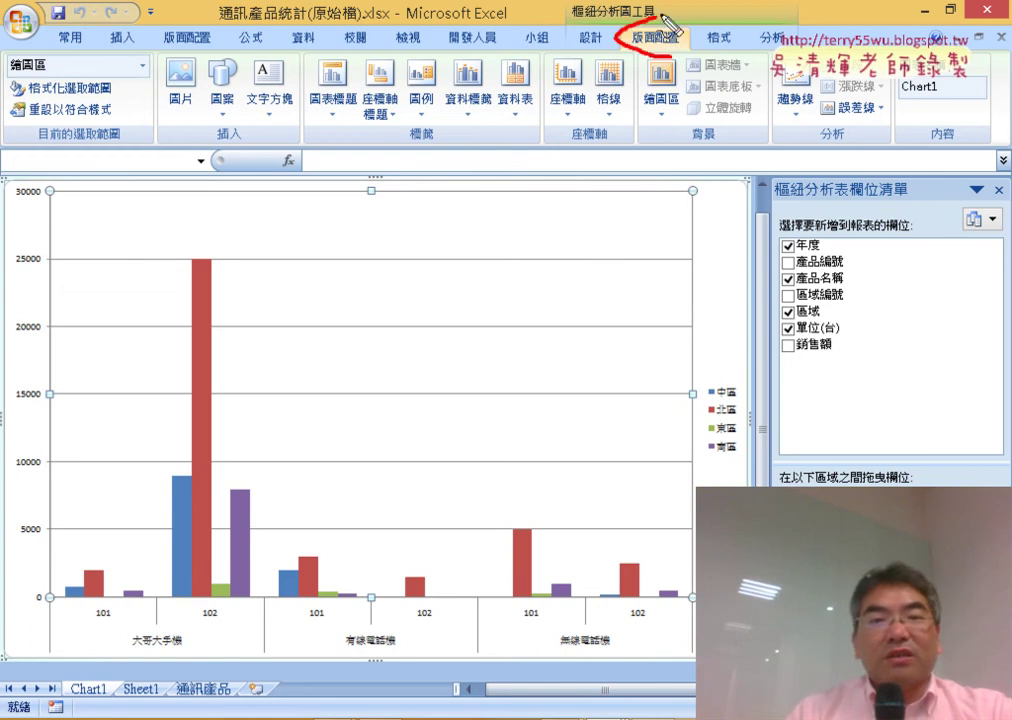
{"action": "left_click_drag", "start_coordinate": [650, 143], "coordinate": [672, 148]}
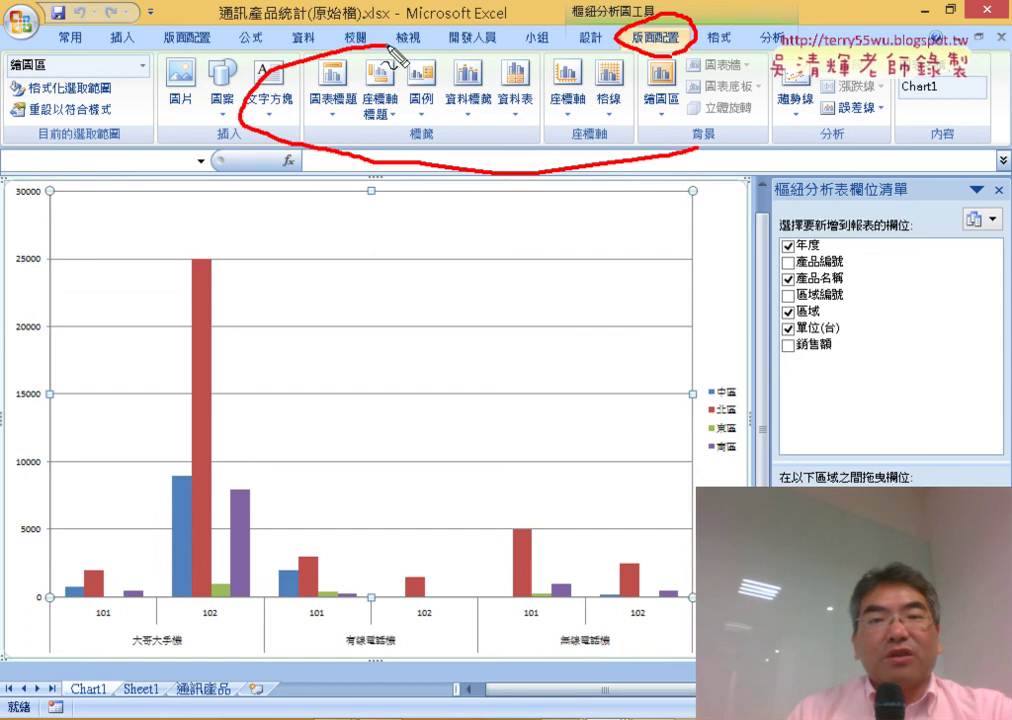
{"action": "left_click_drag", "start_coordinate": [668, 395], "coordinate": [572, 215]}
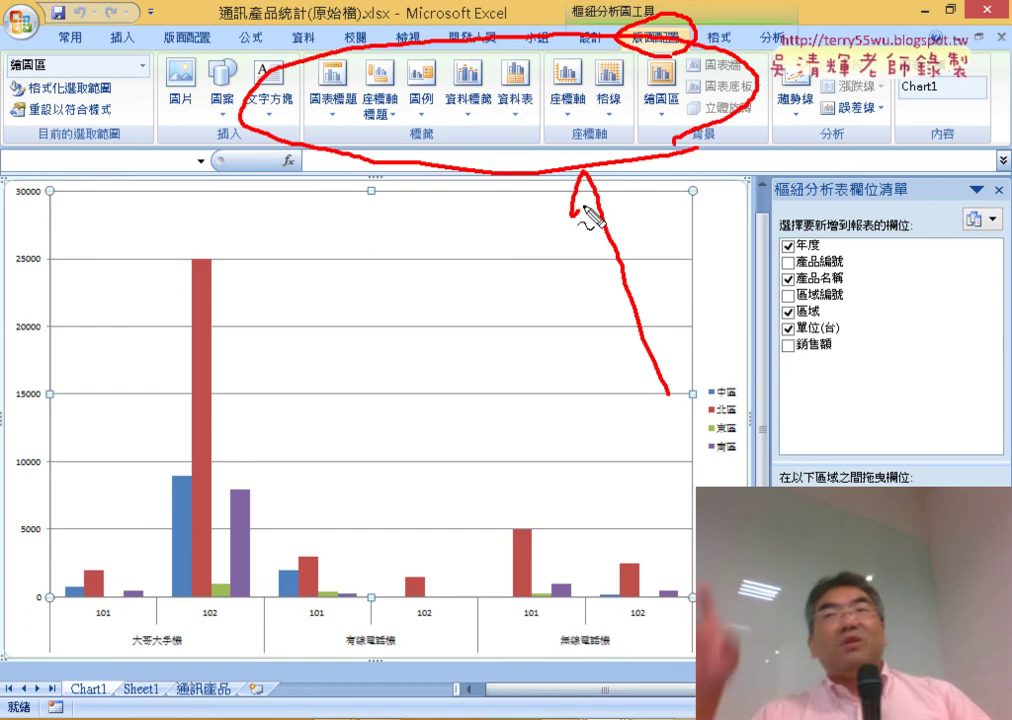